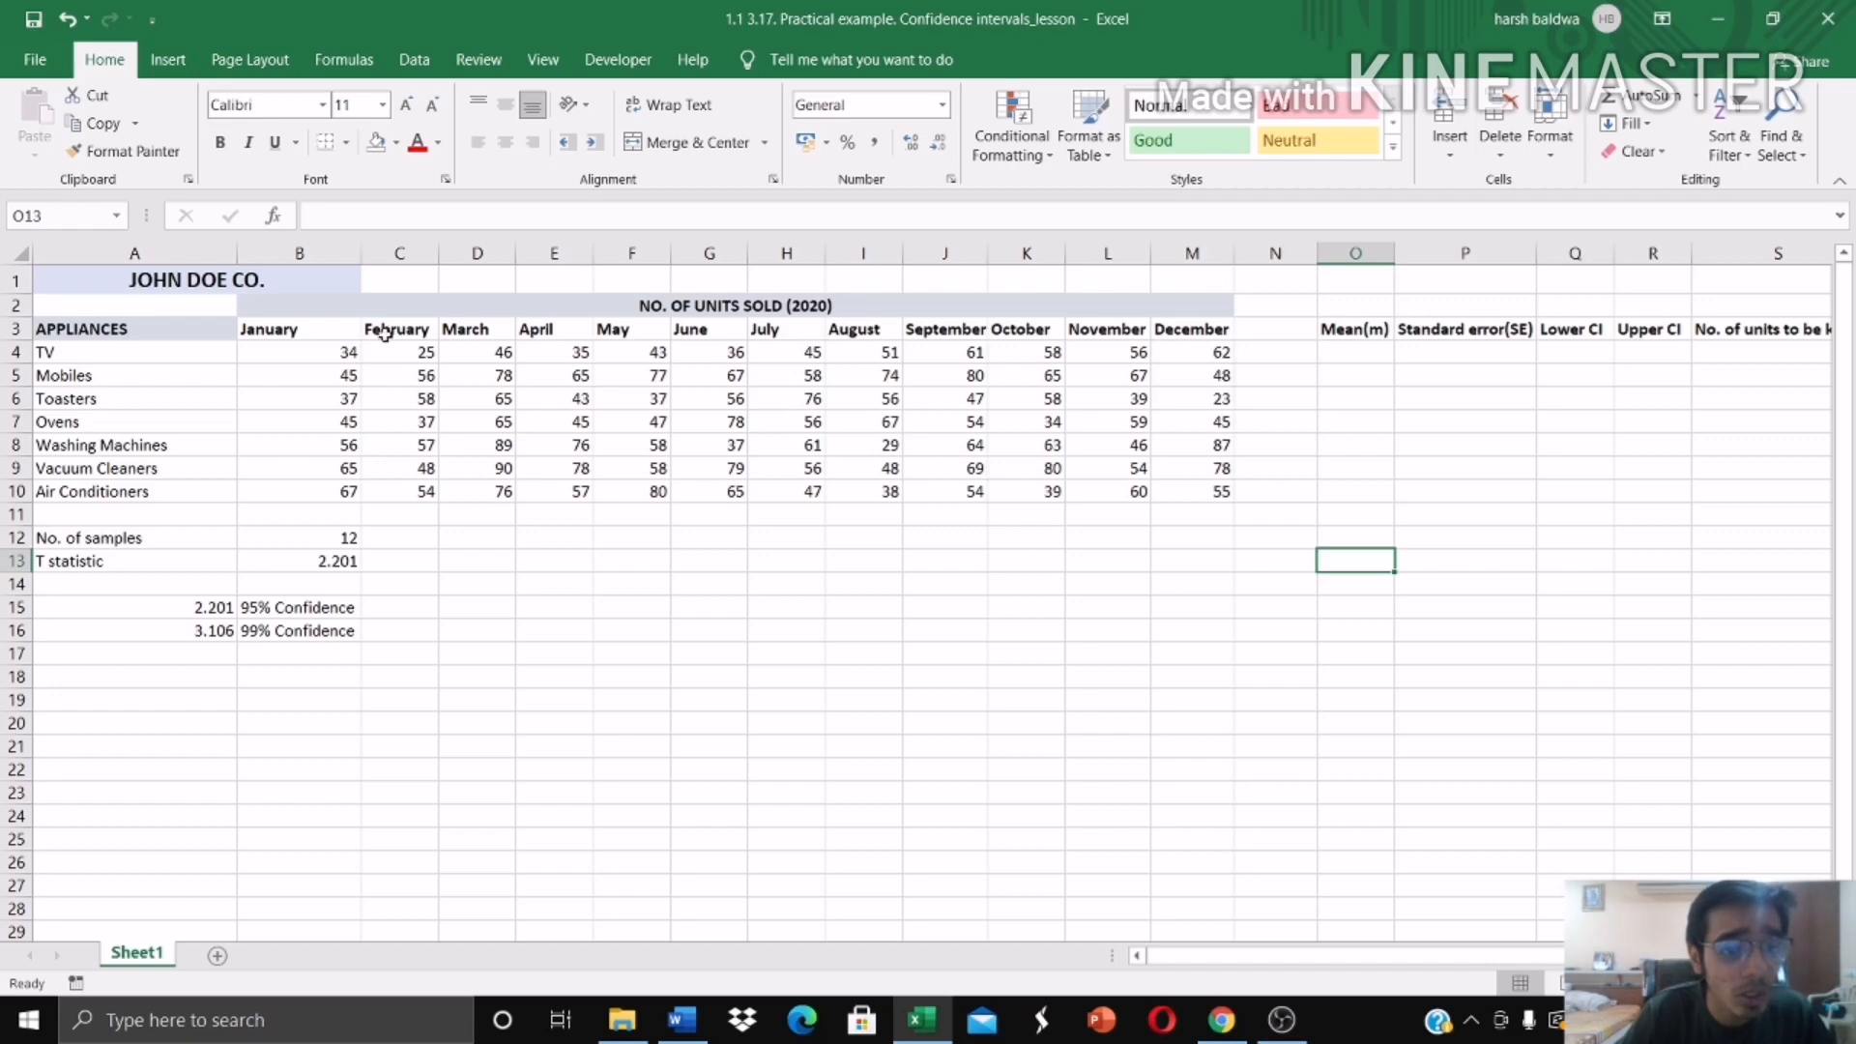
click(329, 351)
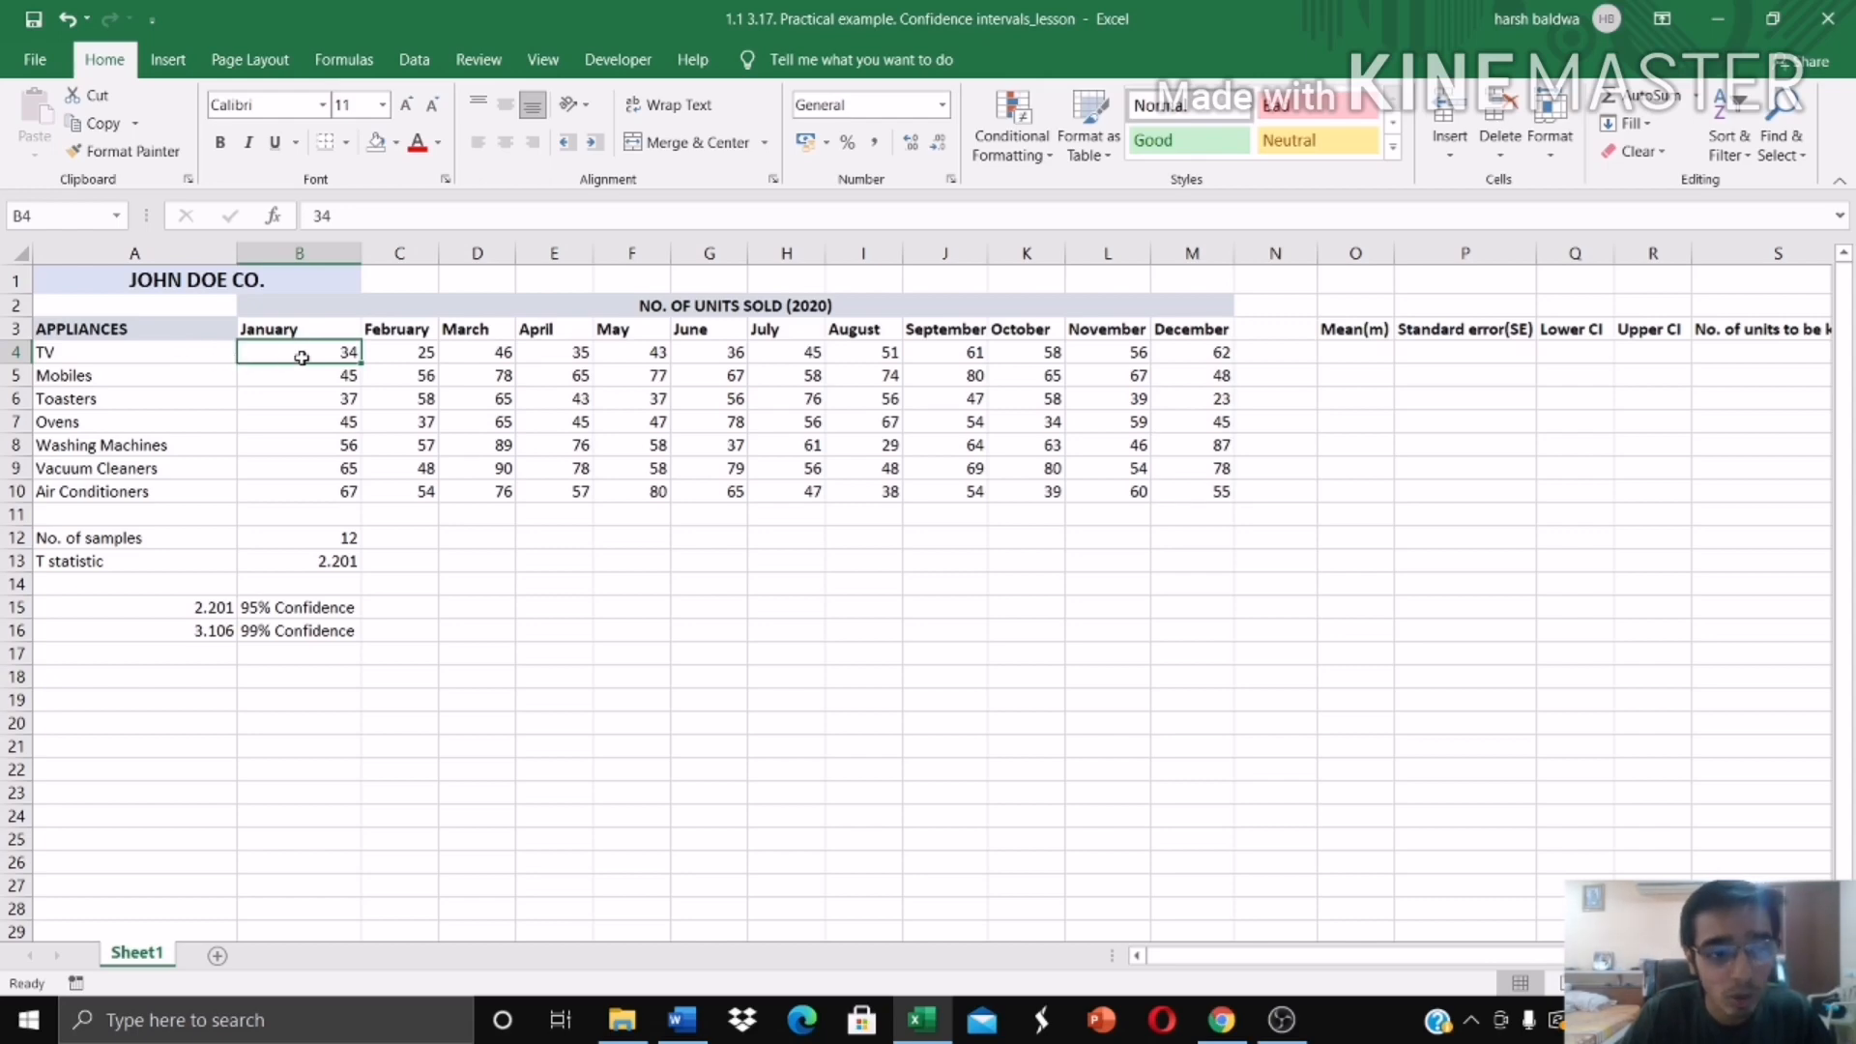
click(392, 352)
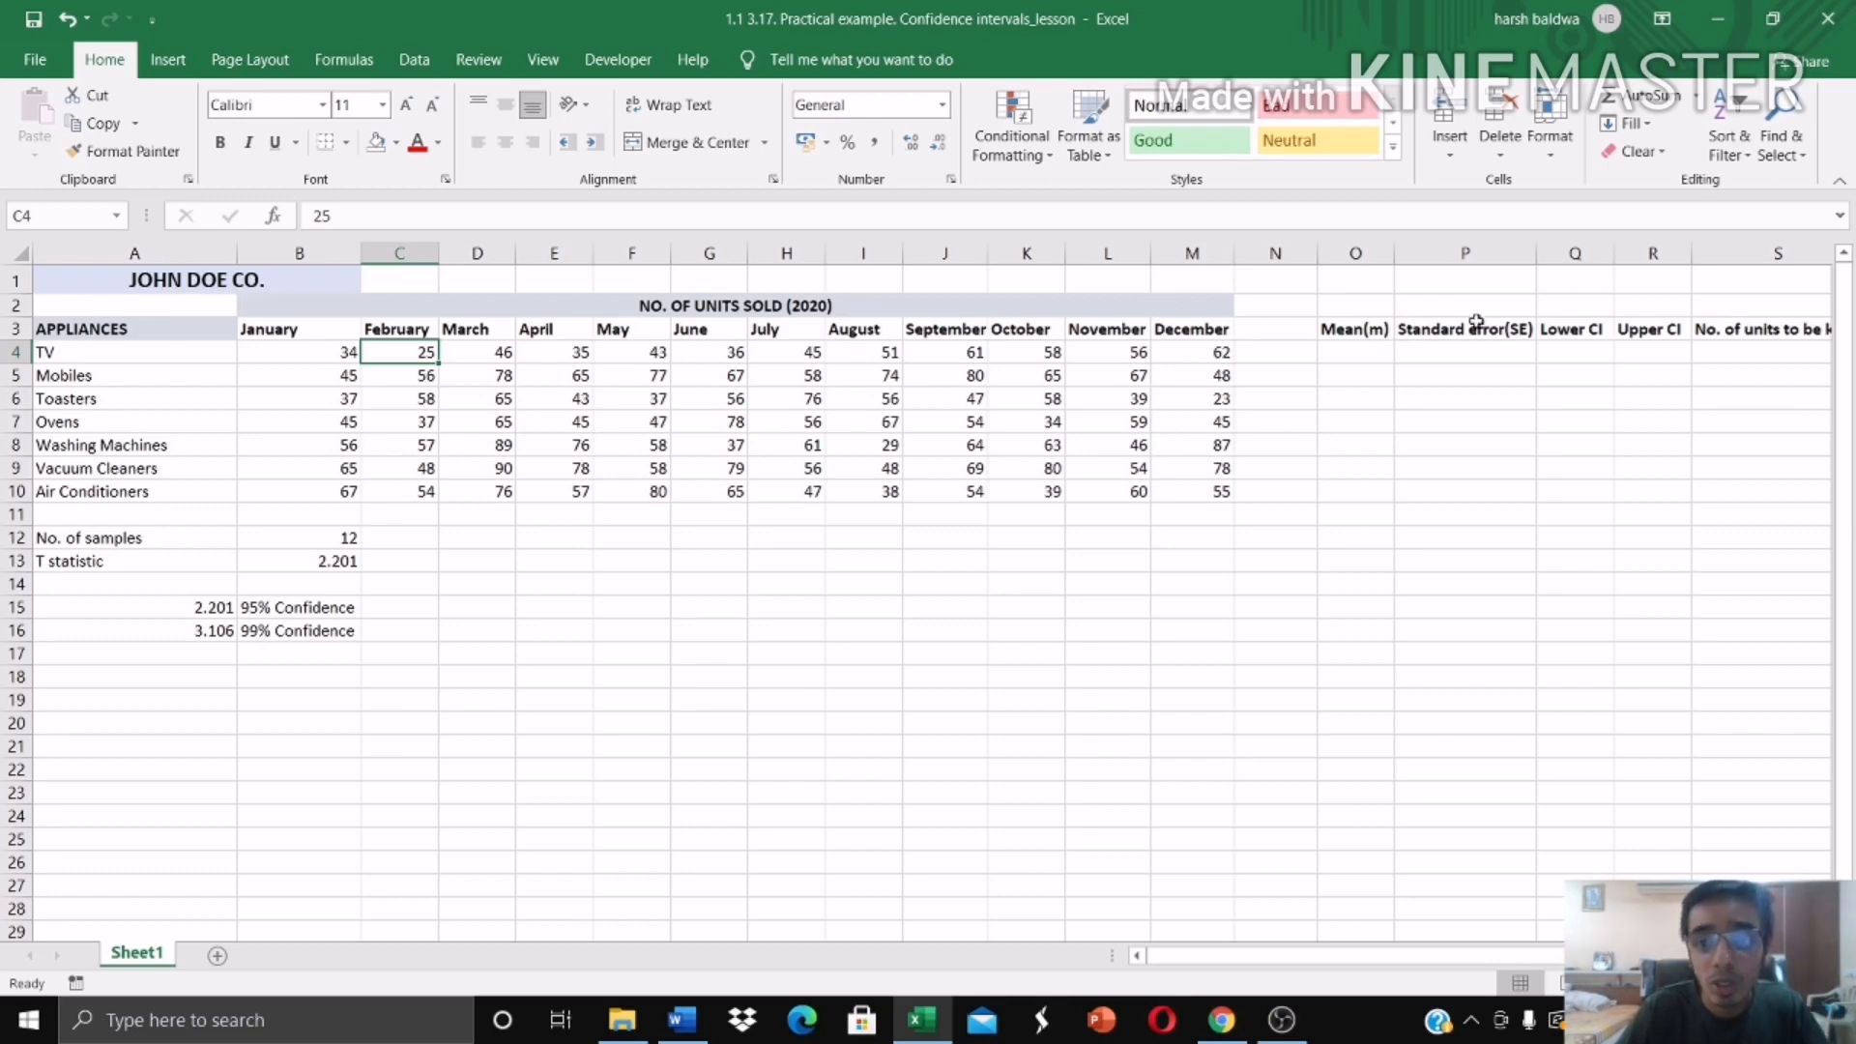
Step: Calculate the mean monthly units sold for TV in O4 with =AVERAGE(B4:M4) and fill the formula down to O10
click(1344, 351)
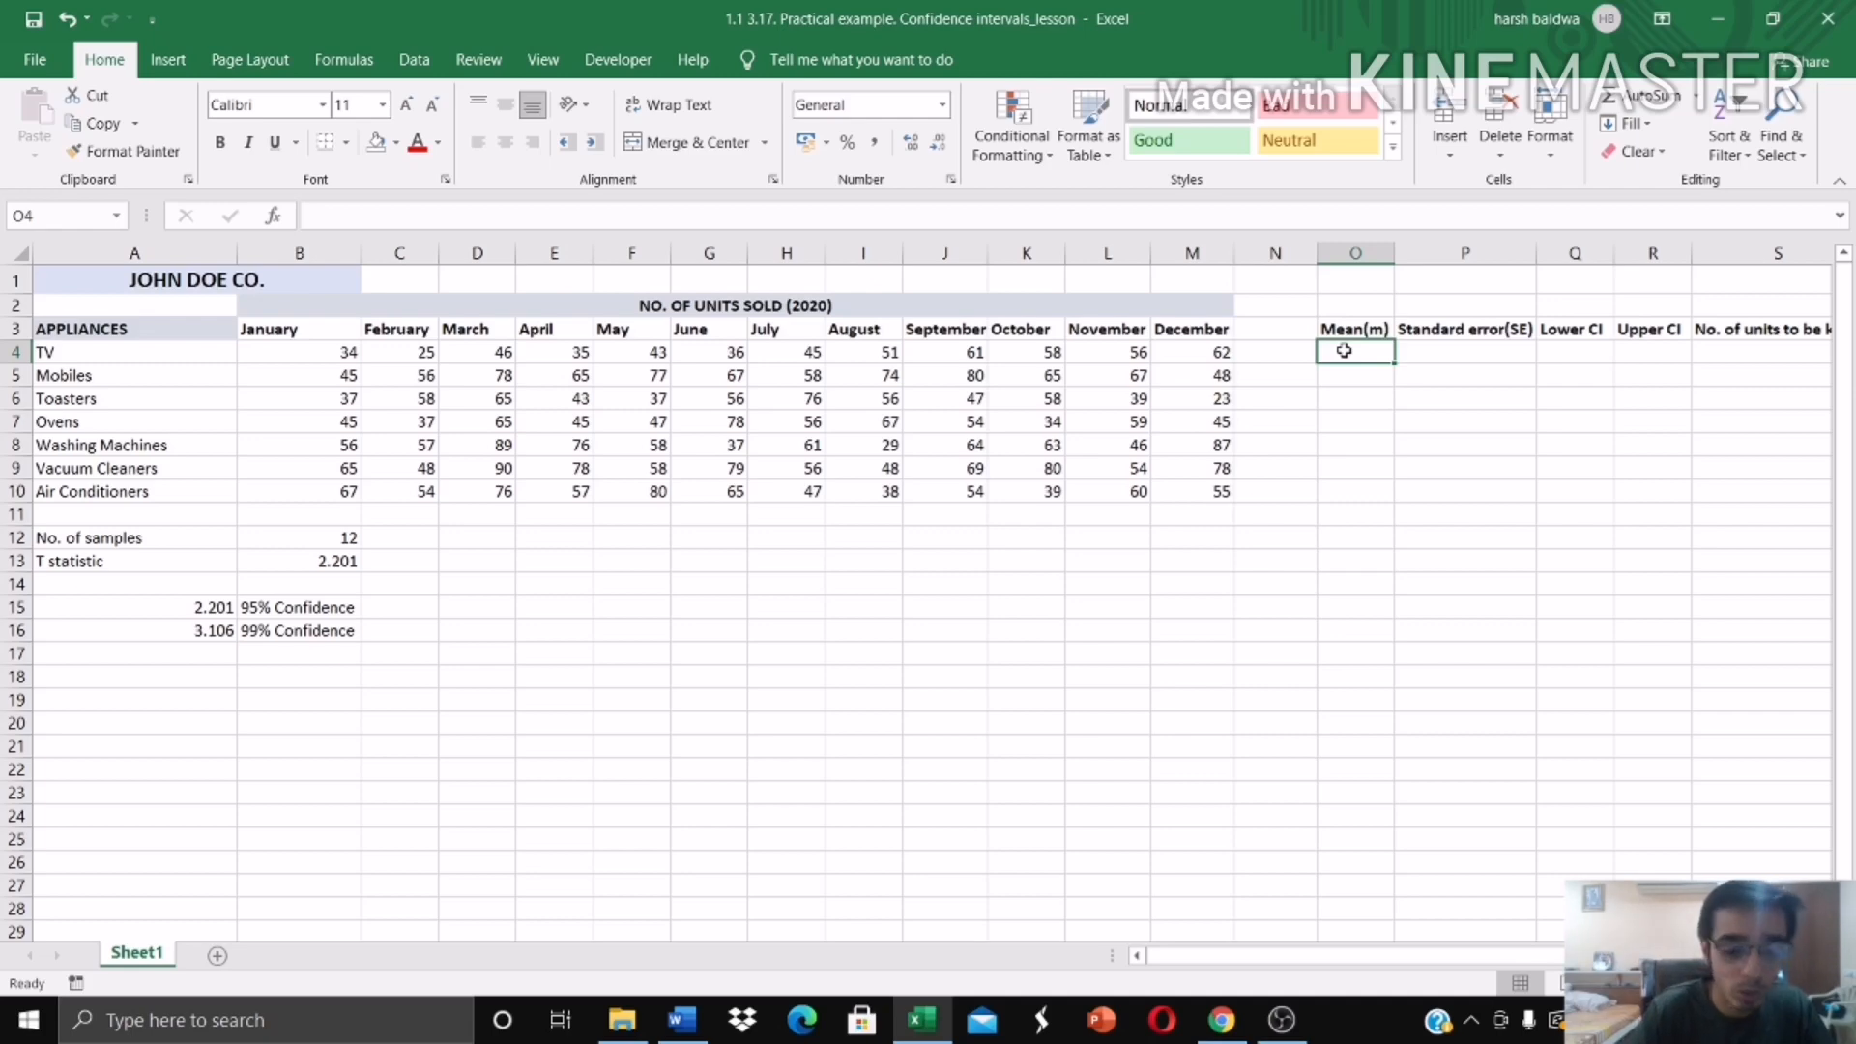
text(=aver)
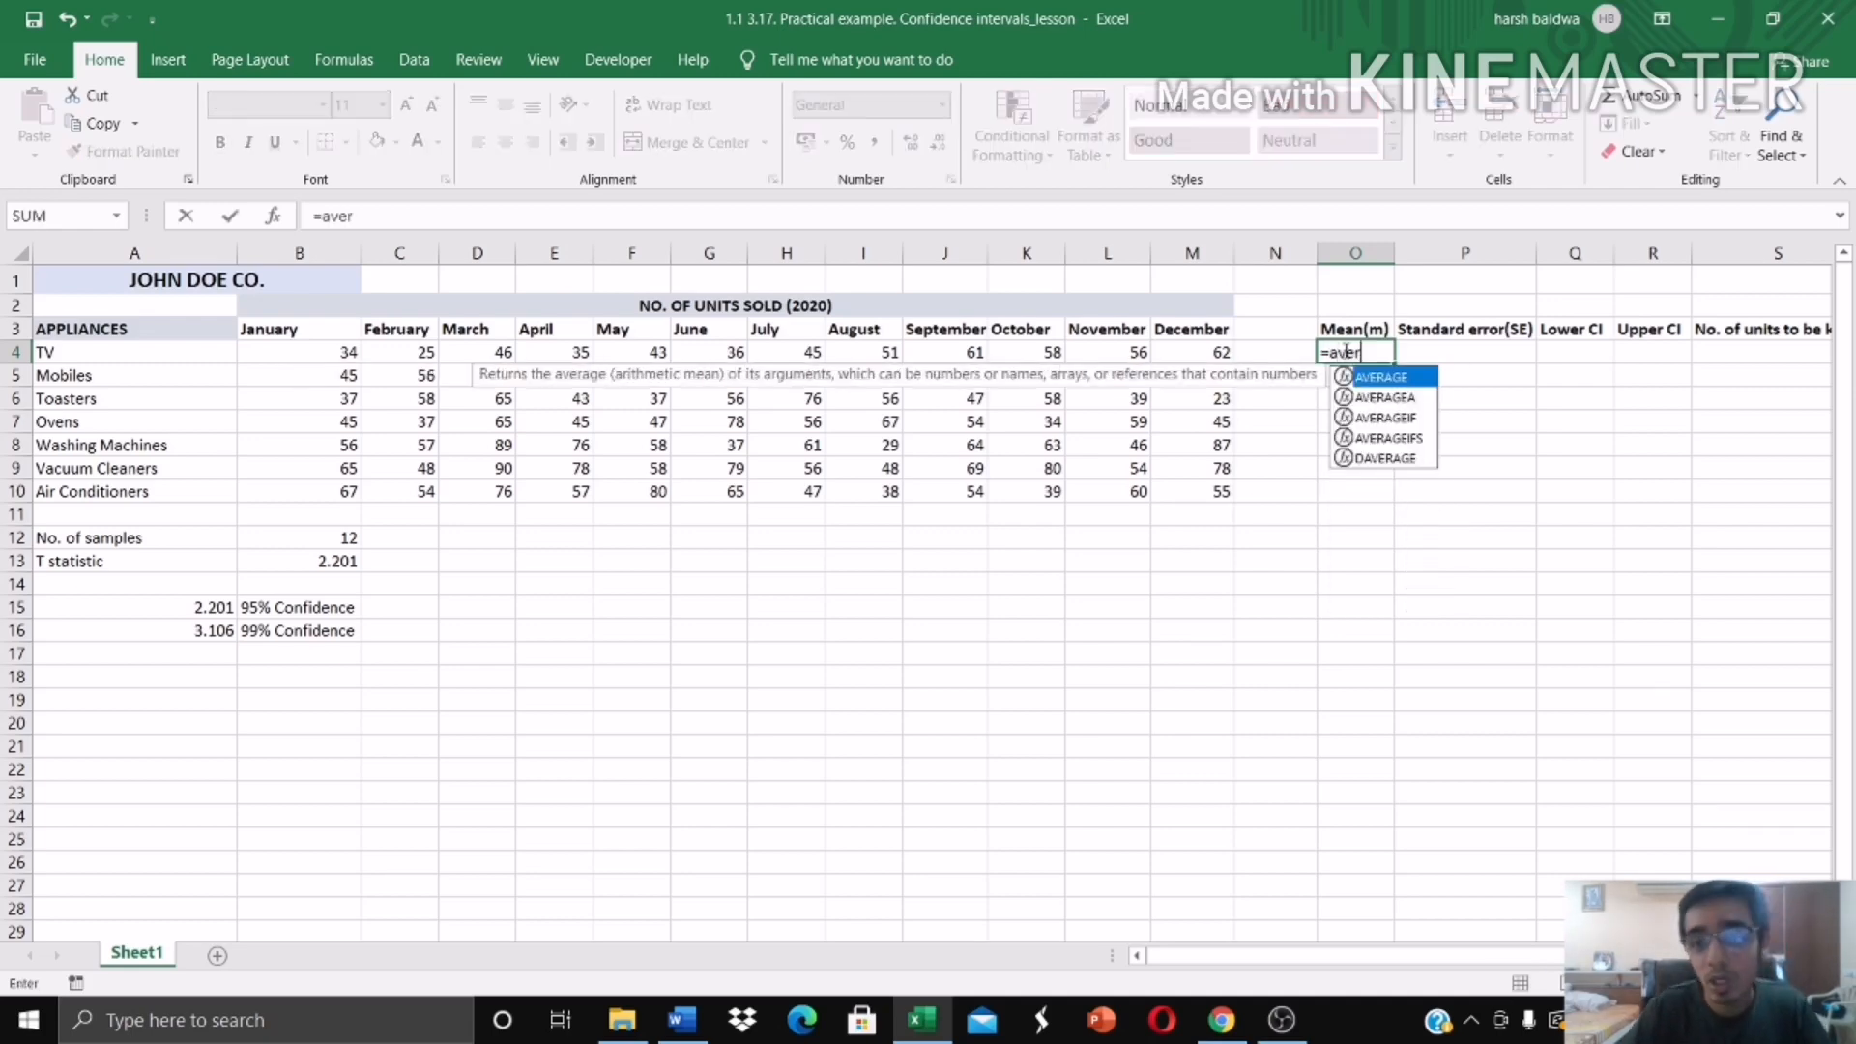
double_click(1380, 379)
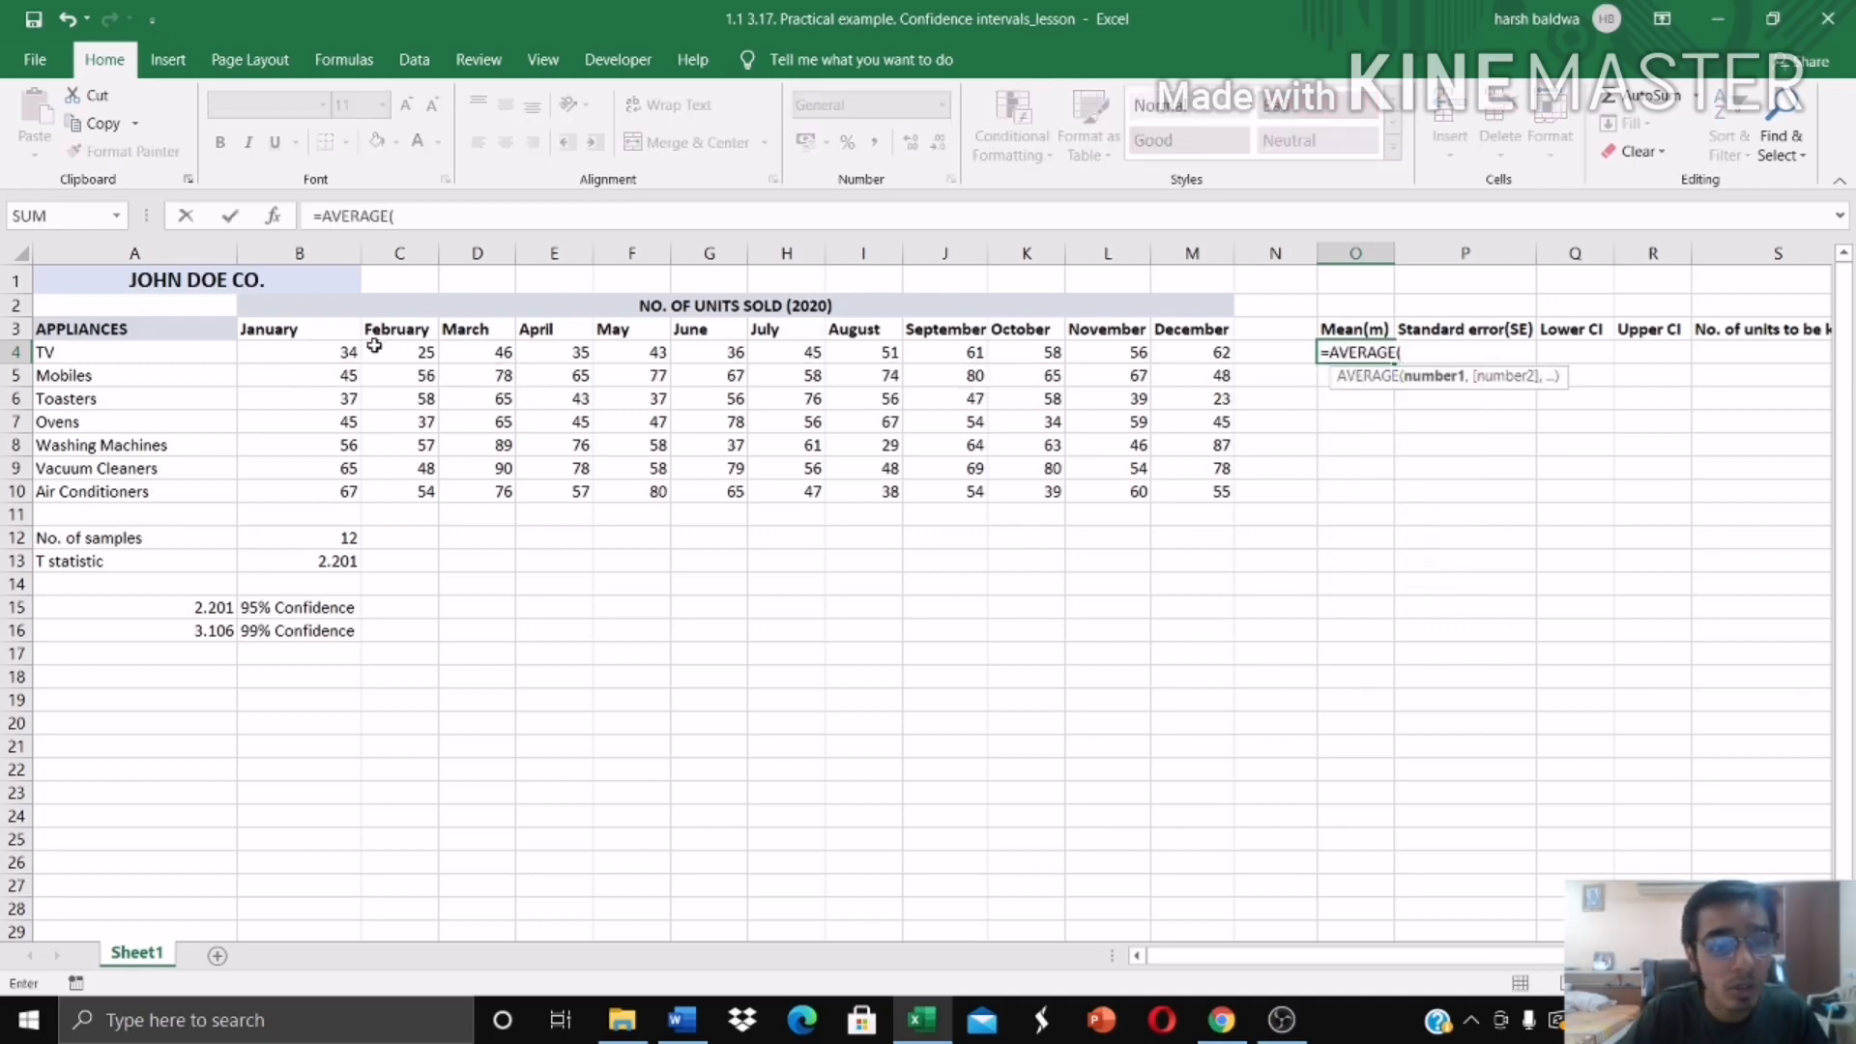
drag(328, 353, 1186, 352)
text())
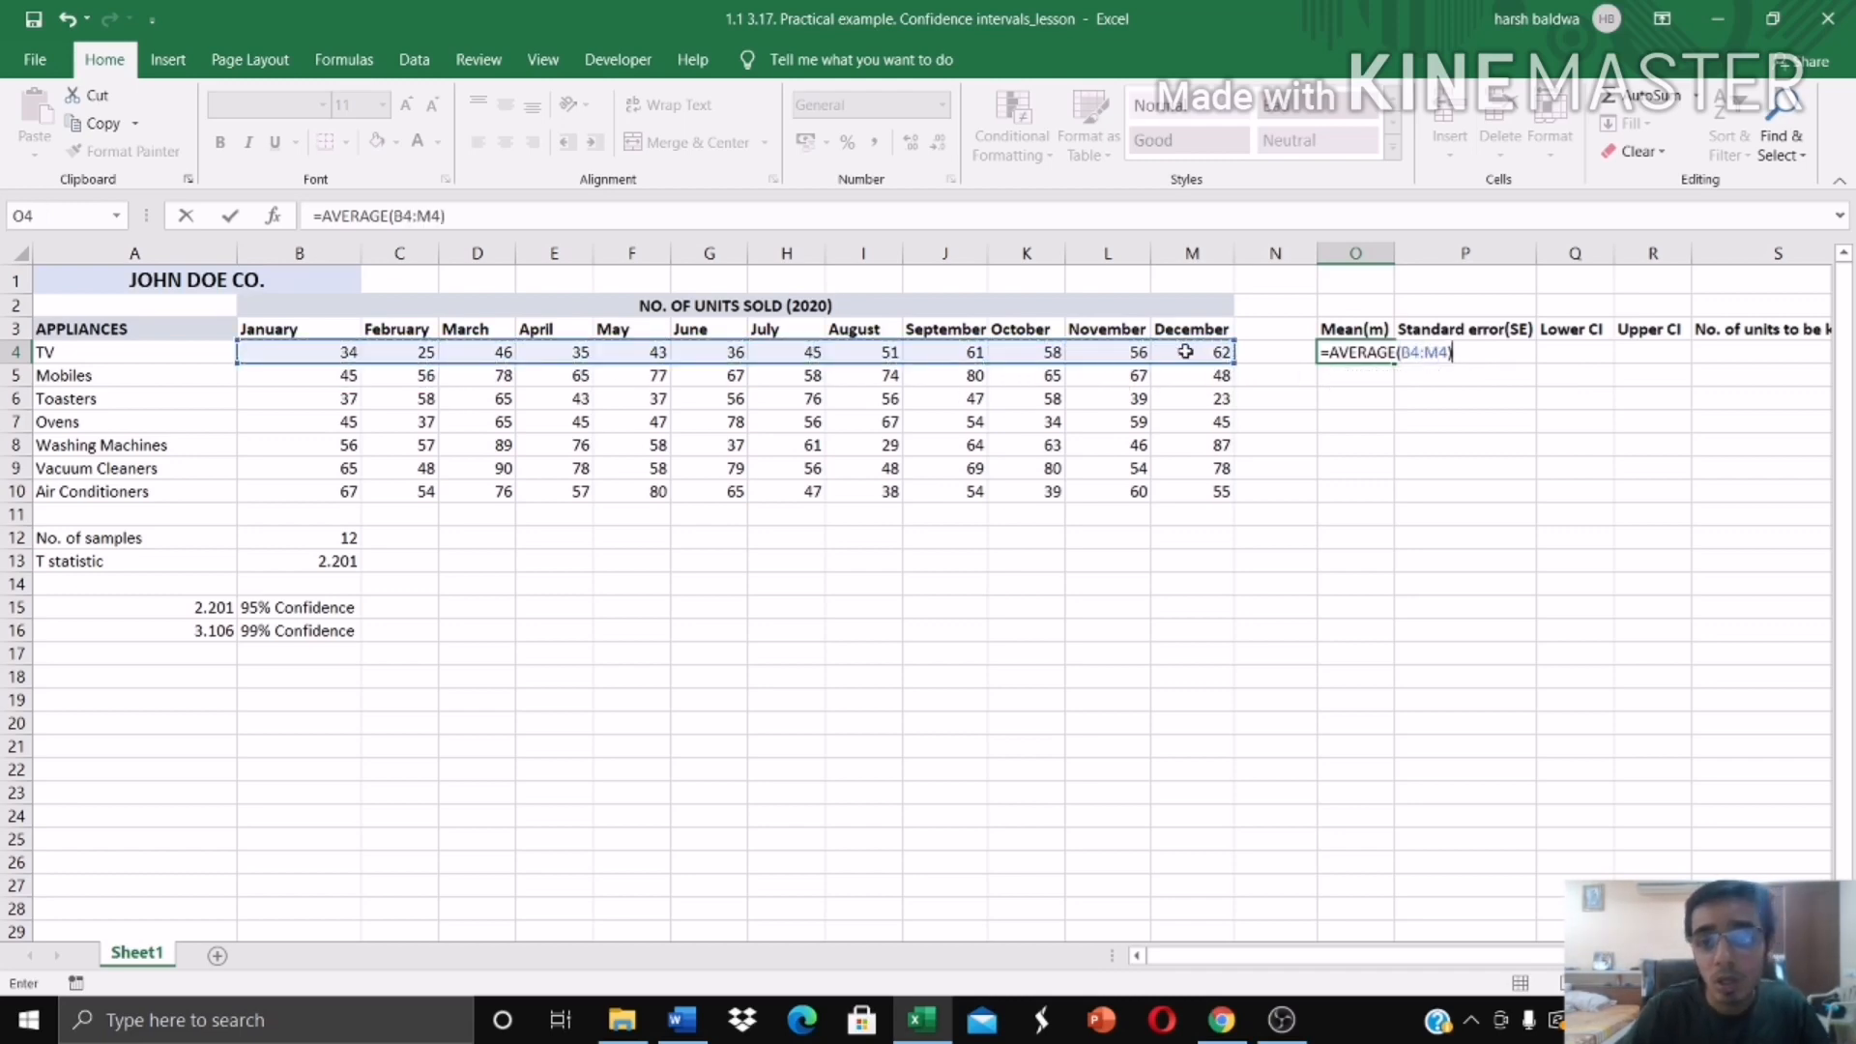
key(Return)
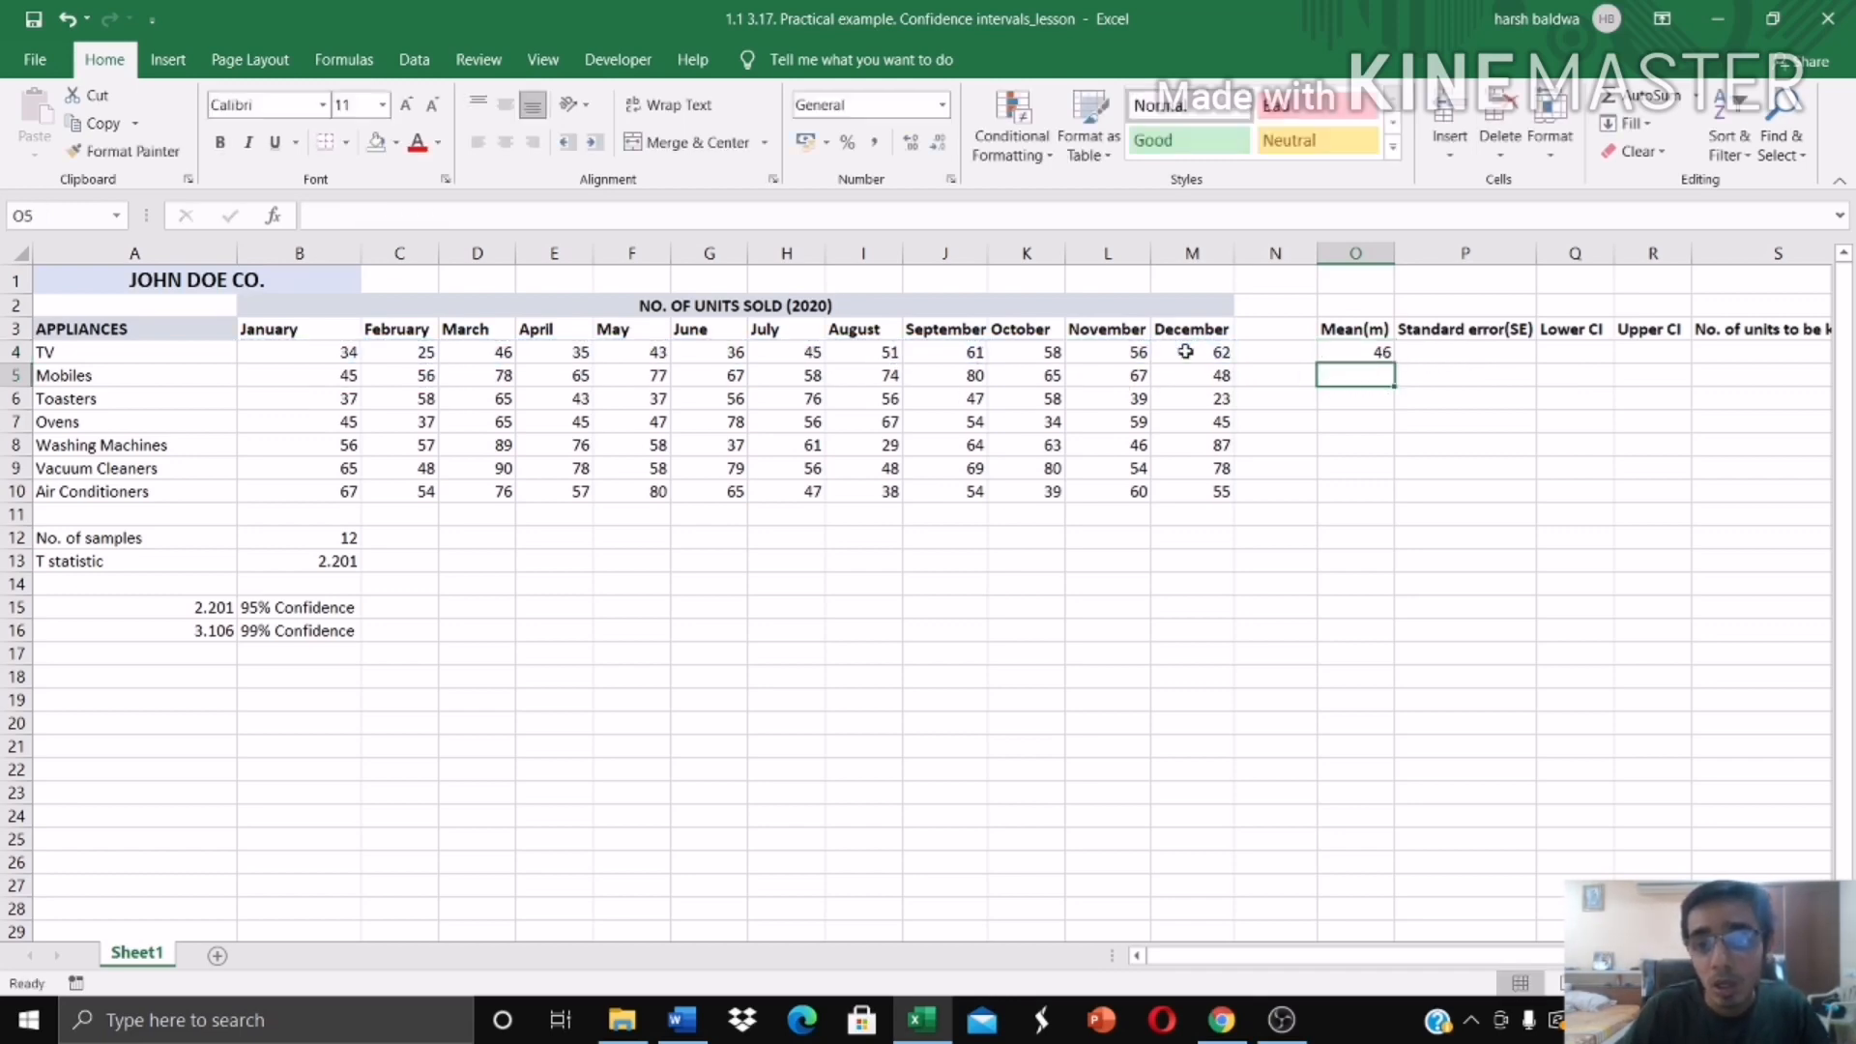
click(1385, 352)
drag(1393, 356, 1392, 495)
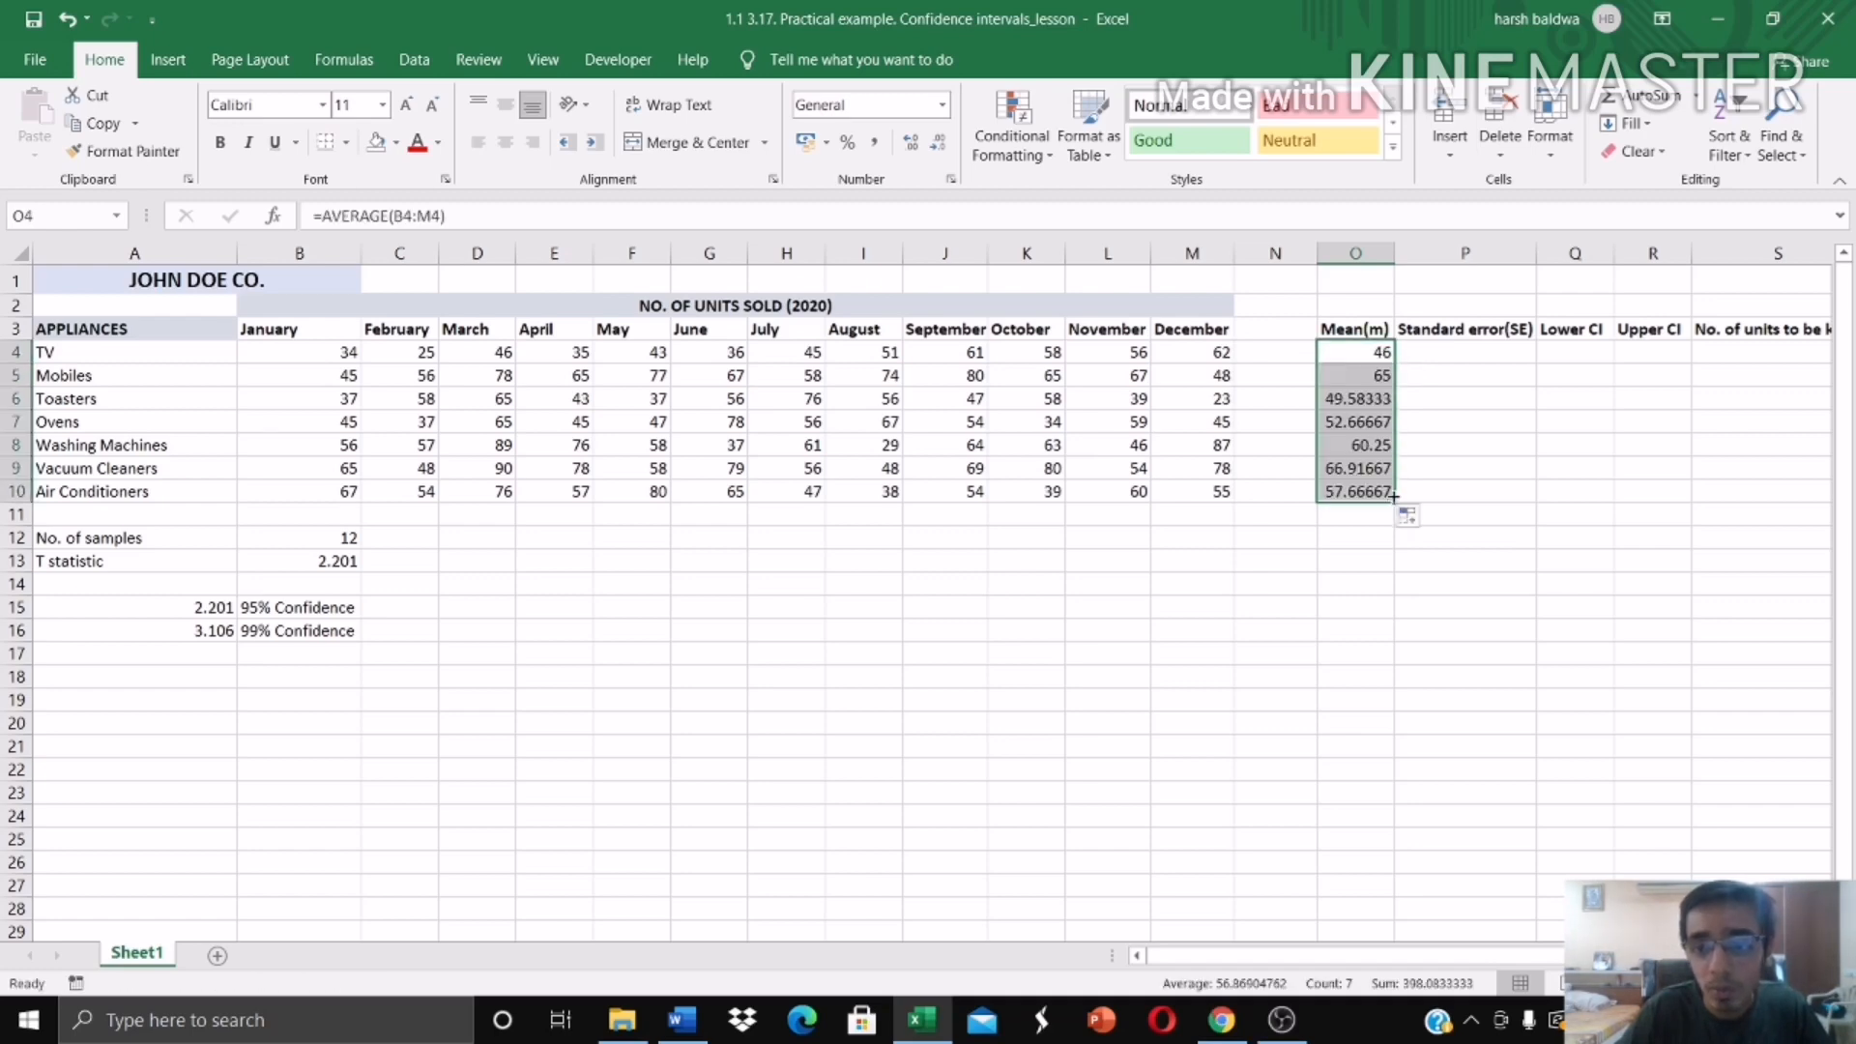
Step: Write the TV standard error formula =STDEV.S(B4:M4)/SQRT(B12) in P4, using the number of samples
click(1477, 356)
text(=st)
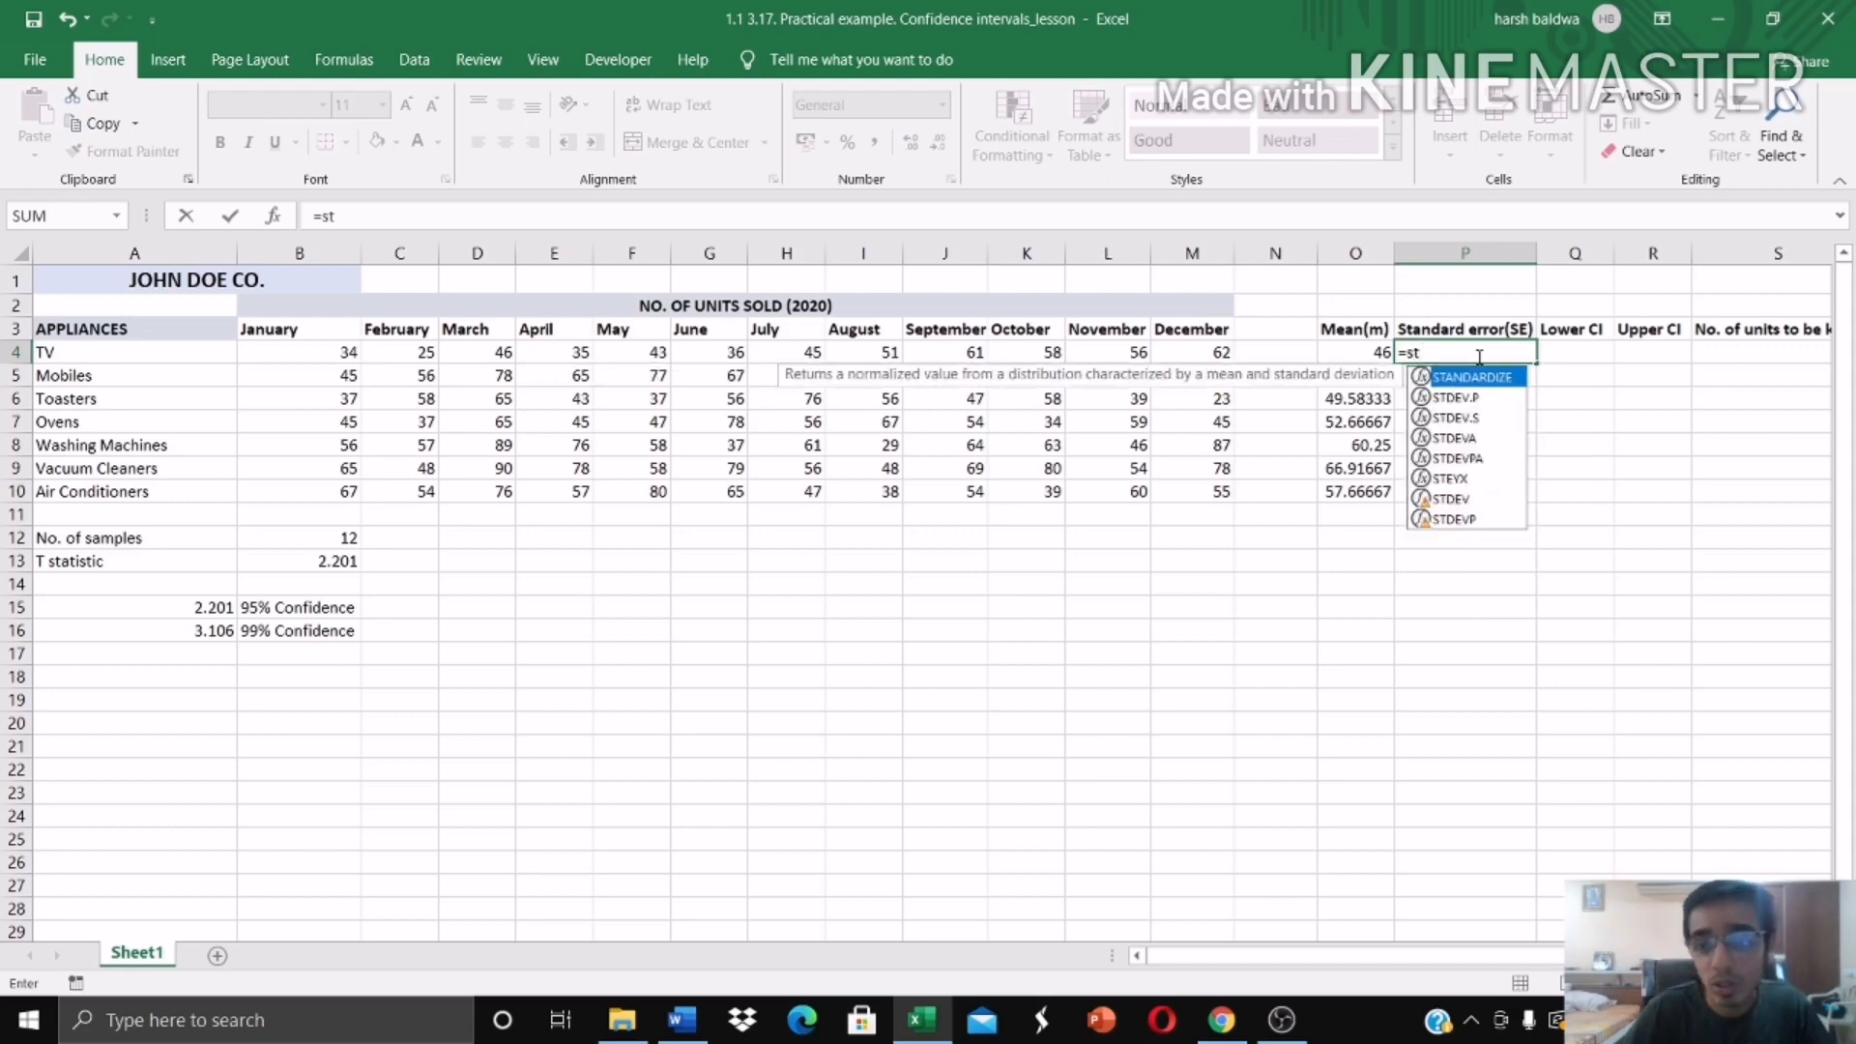
double_click(1482, 416)
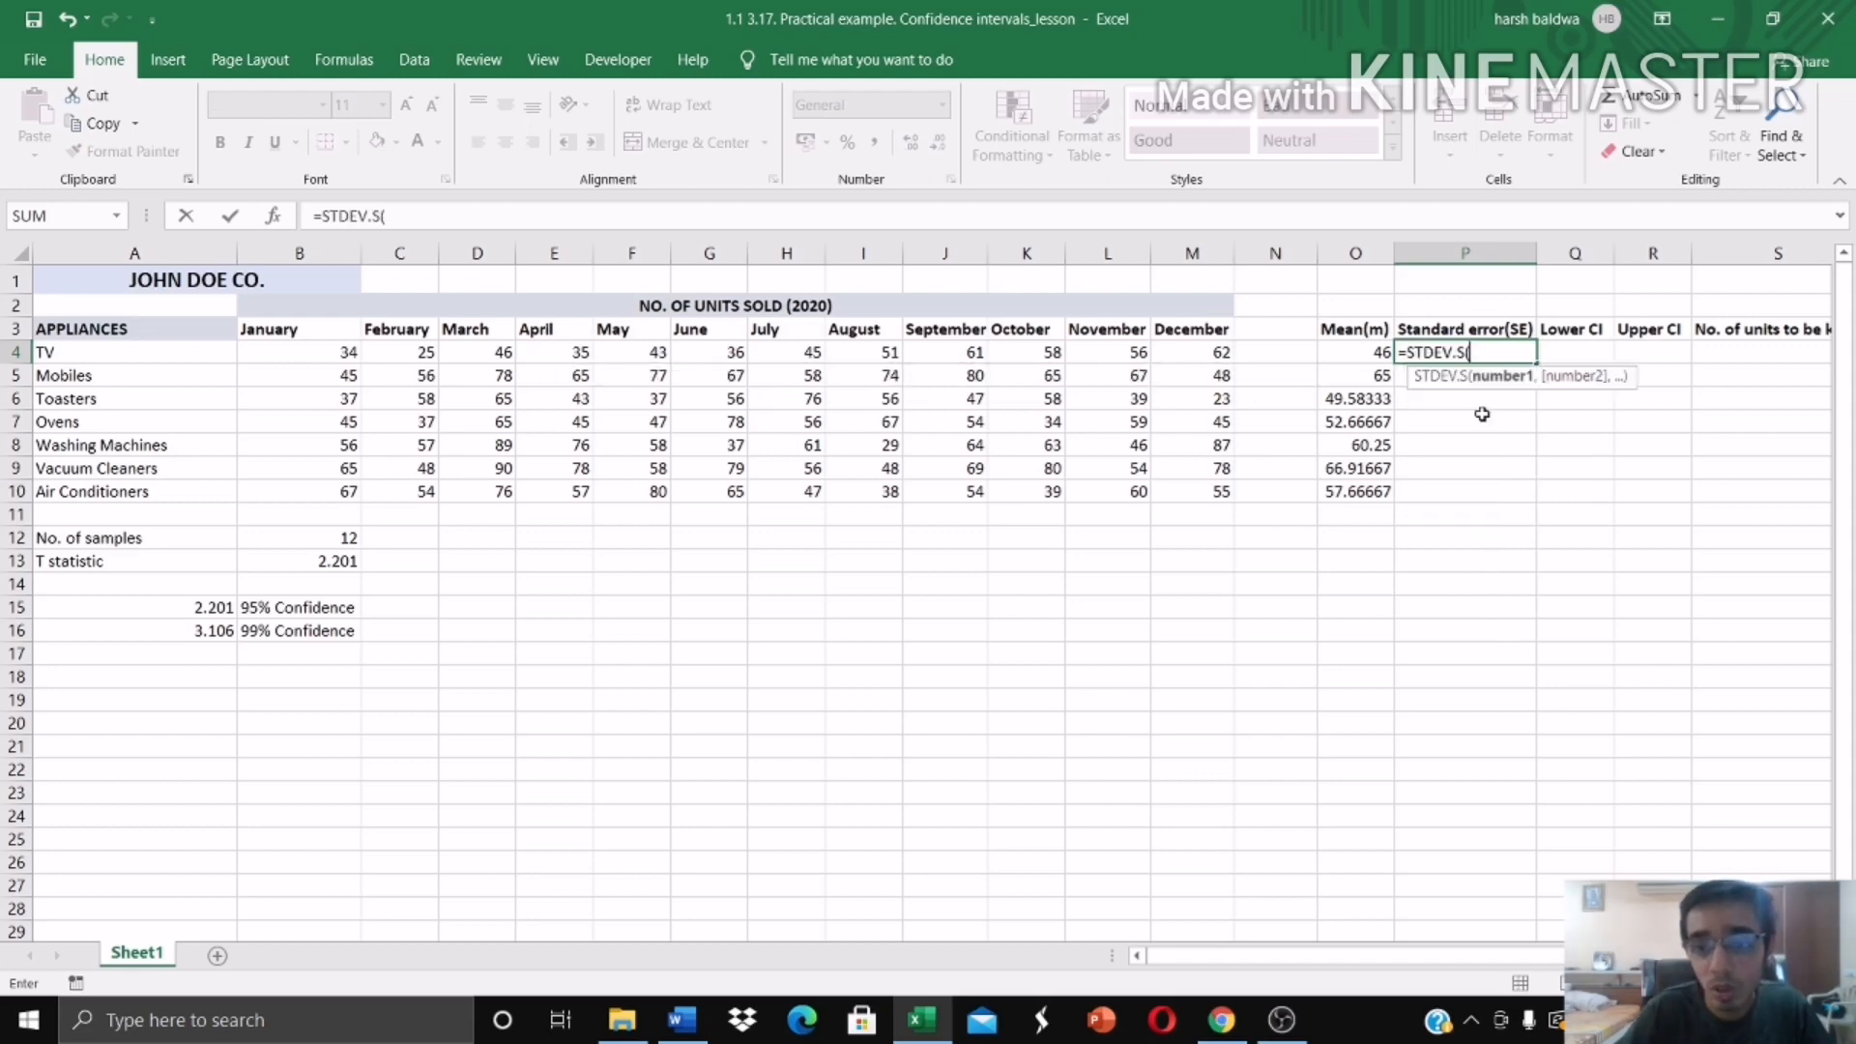
drag(349, 355, 1178, 366)
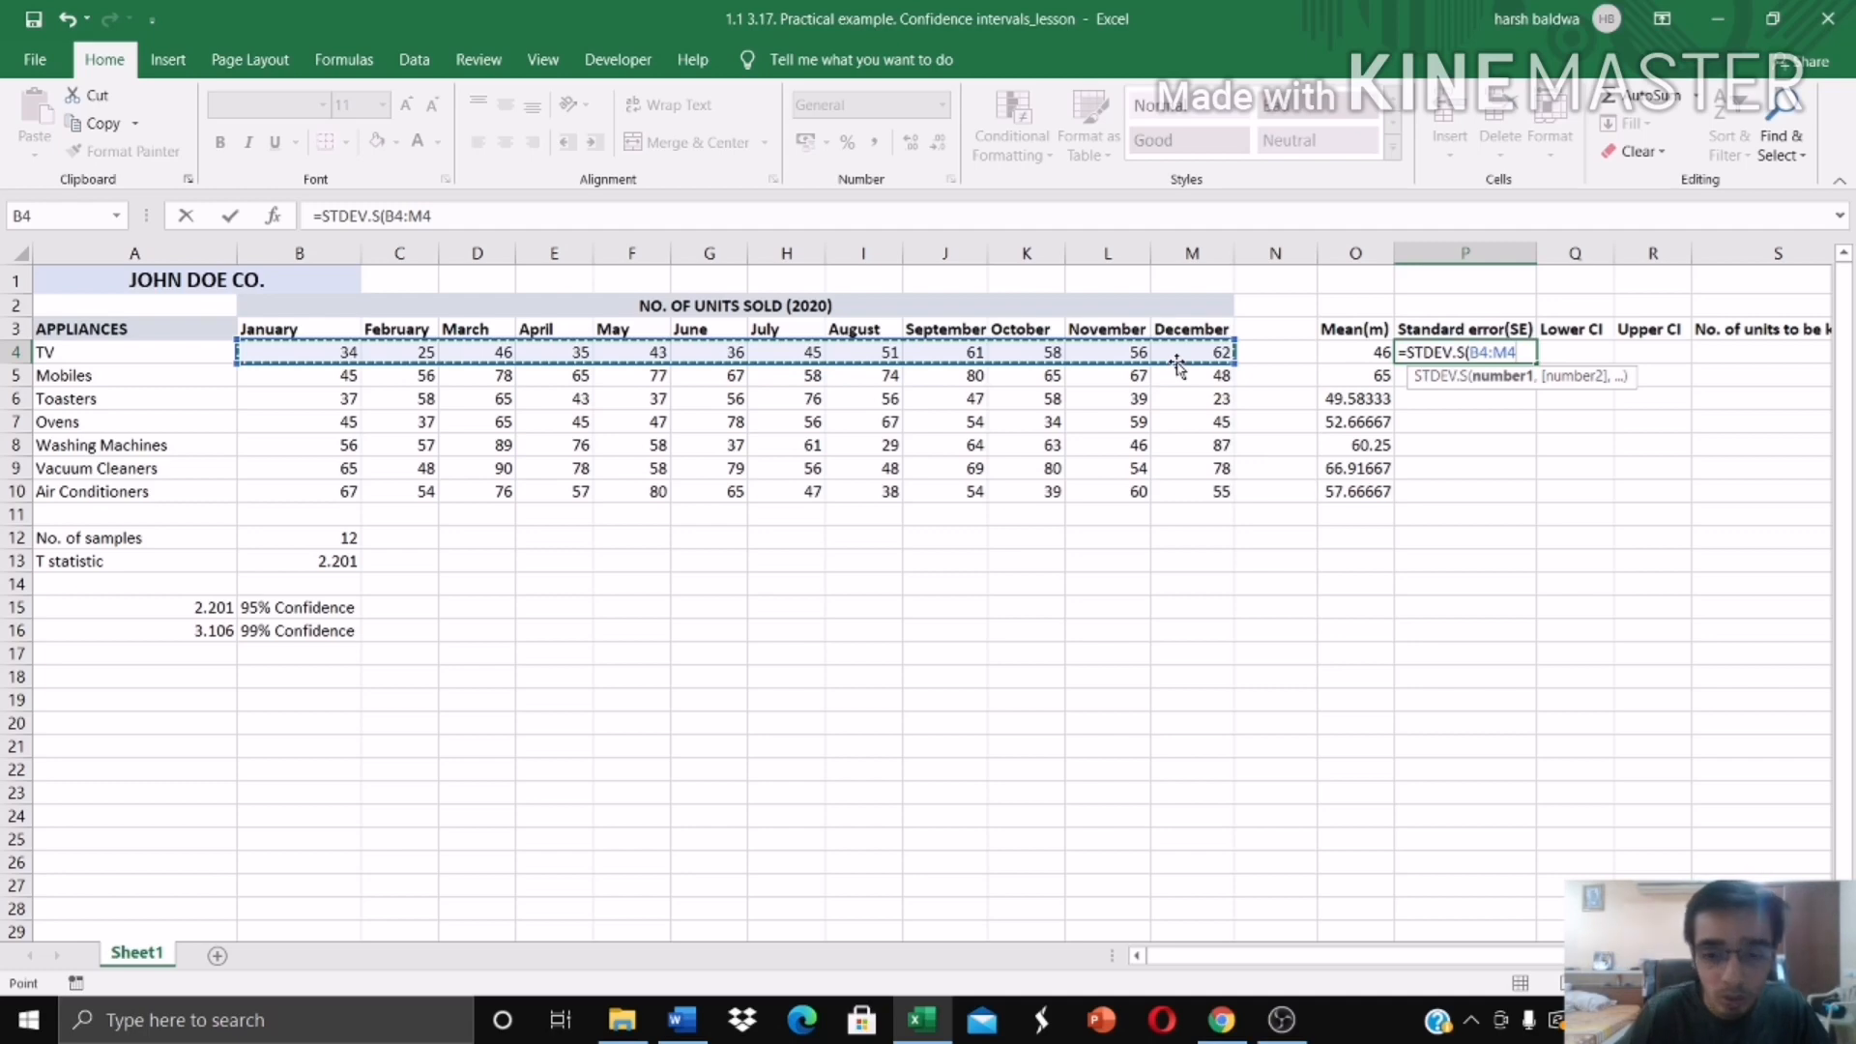
text())
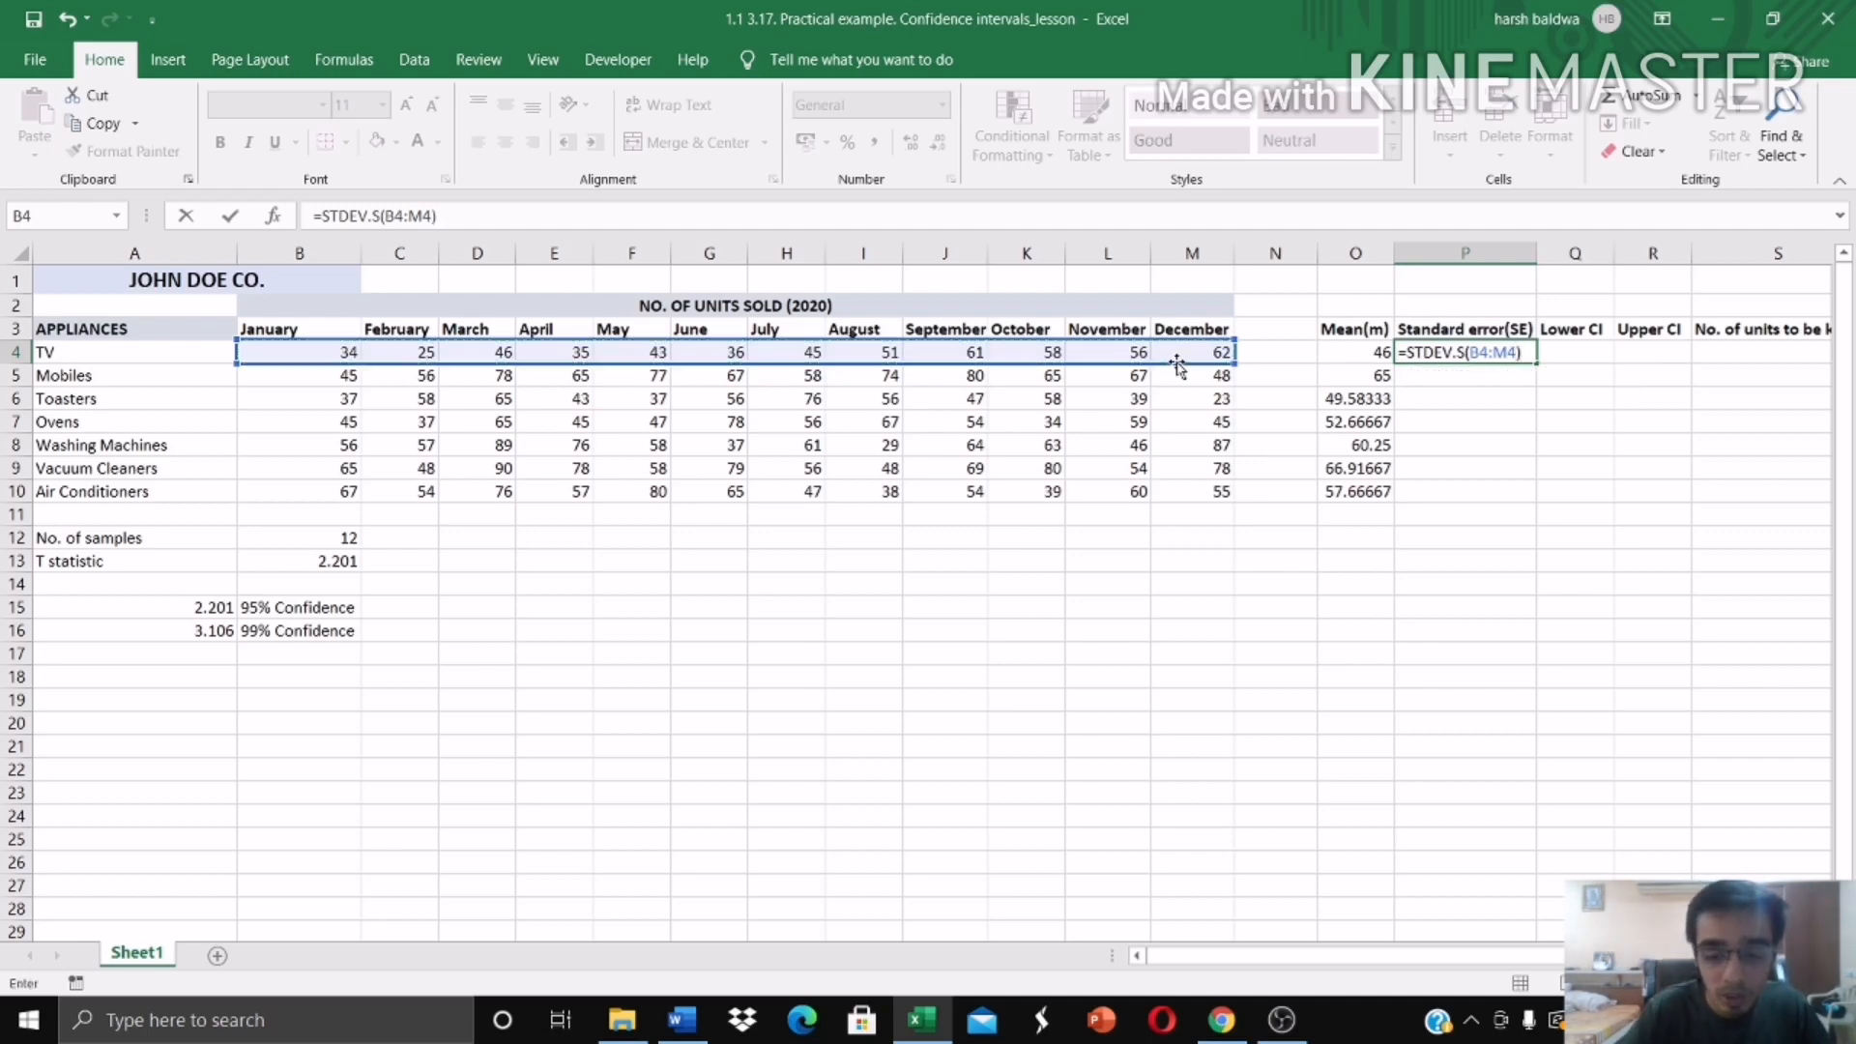
text(/)
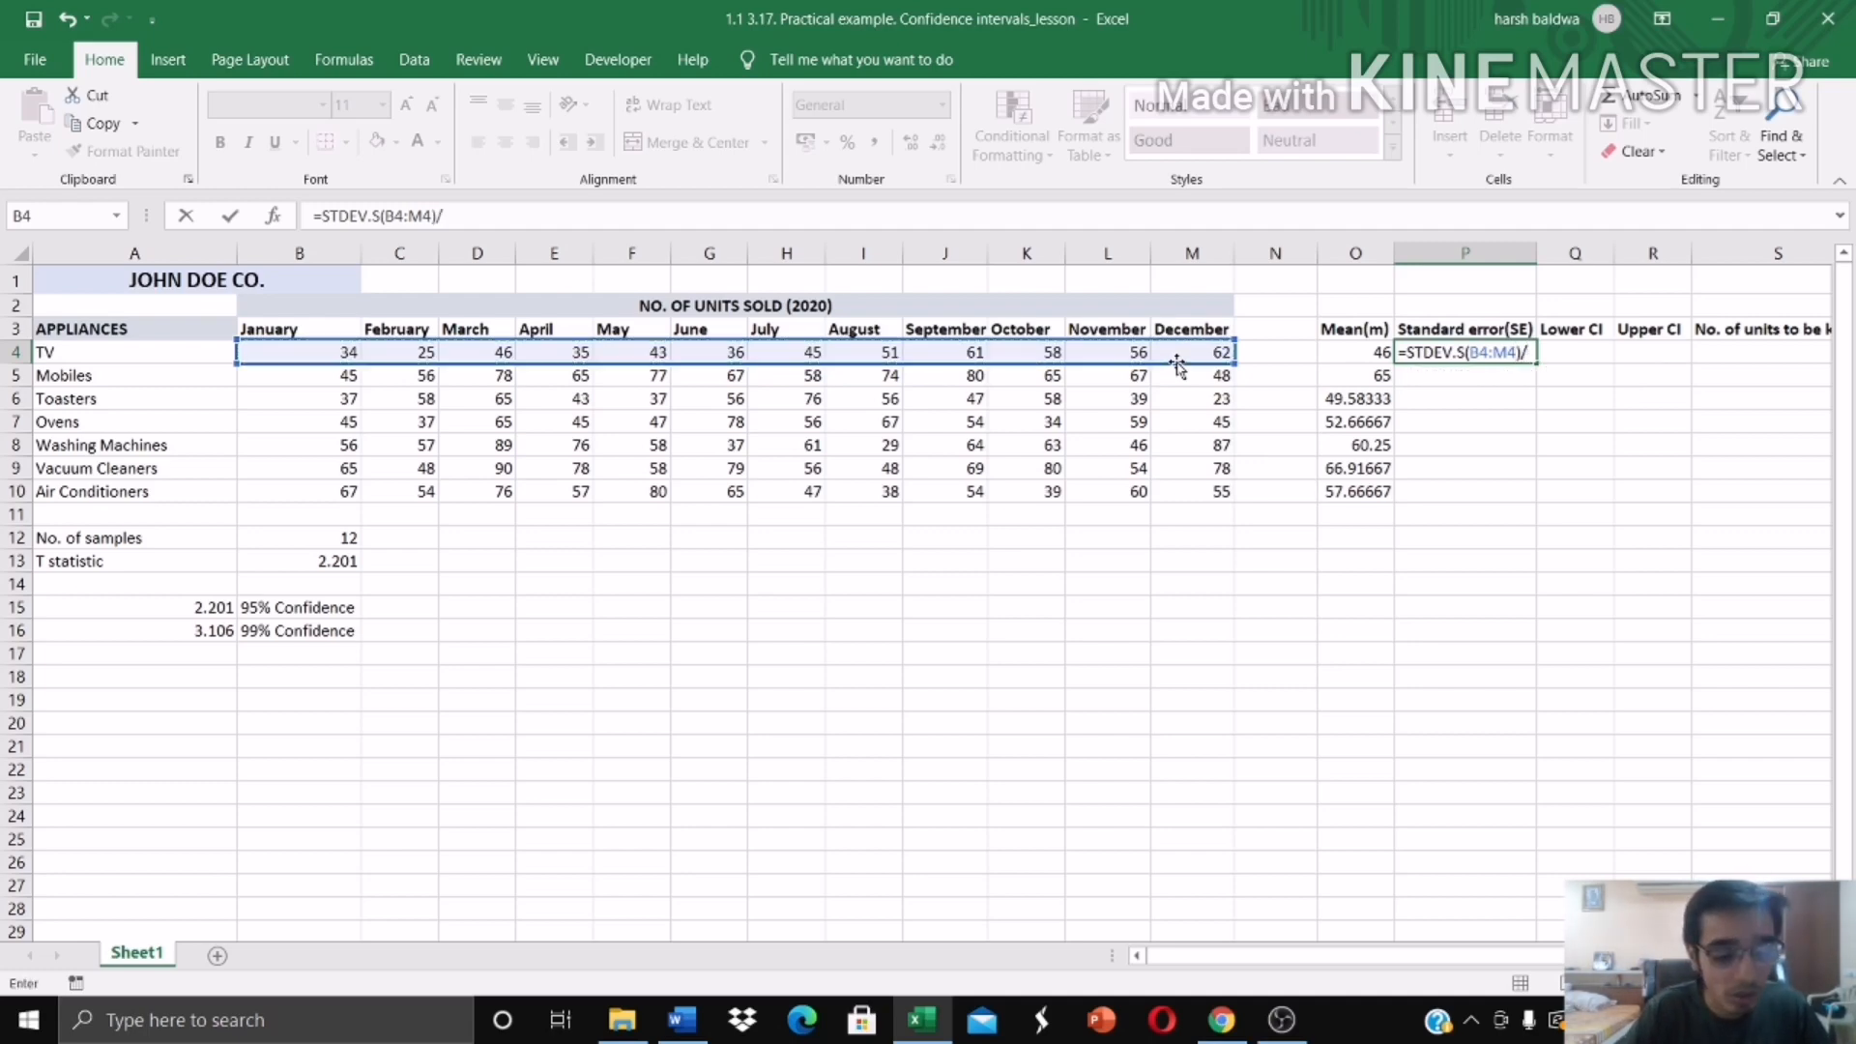
text(s)
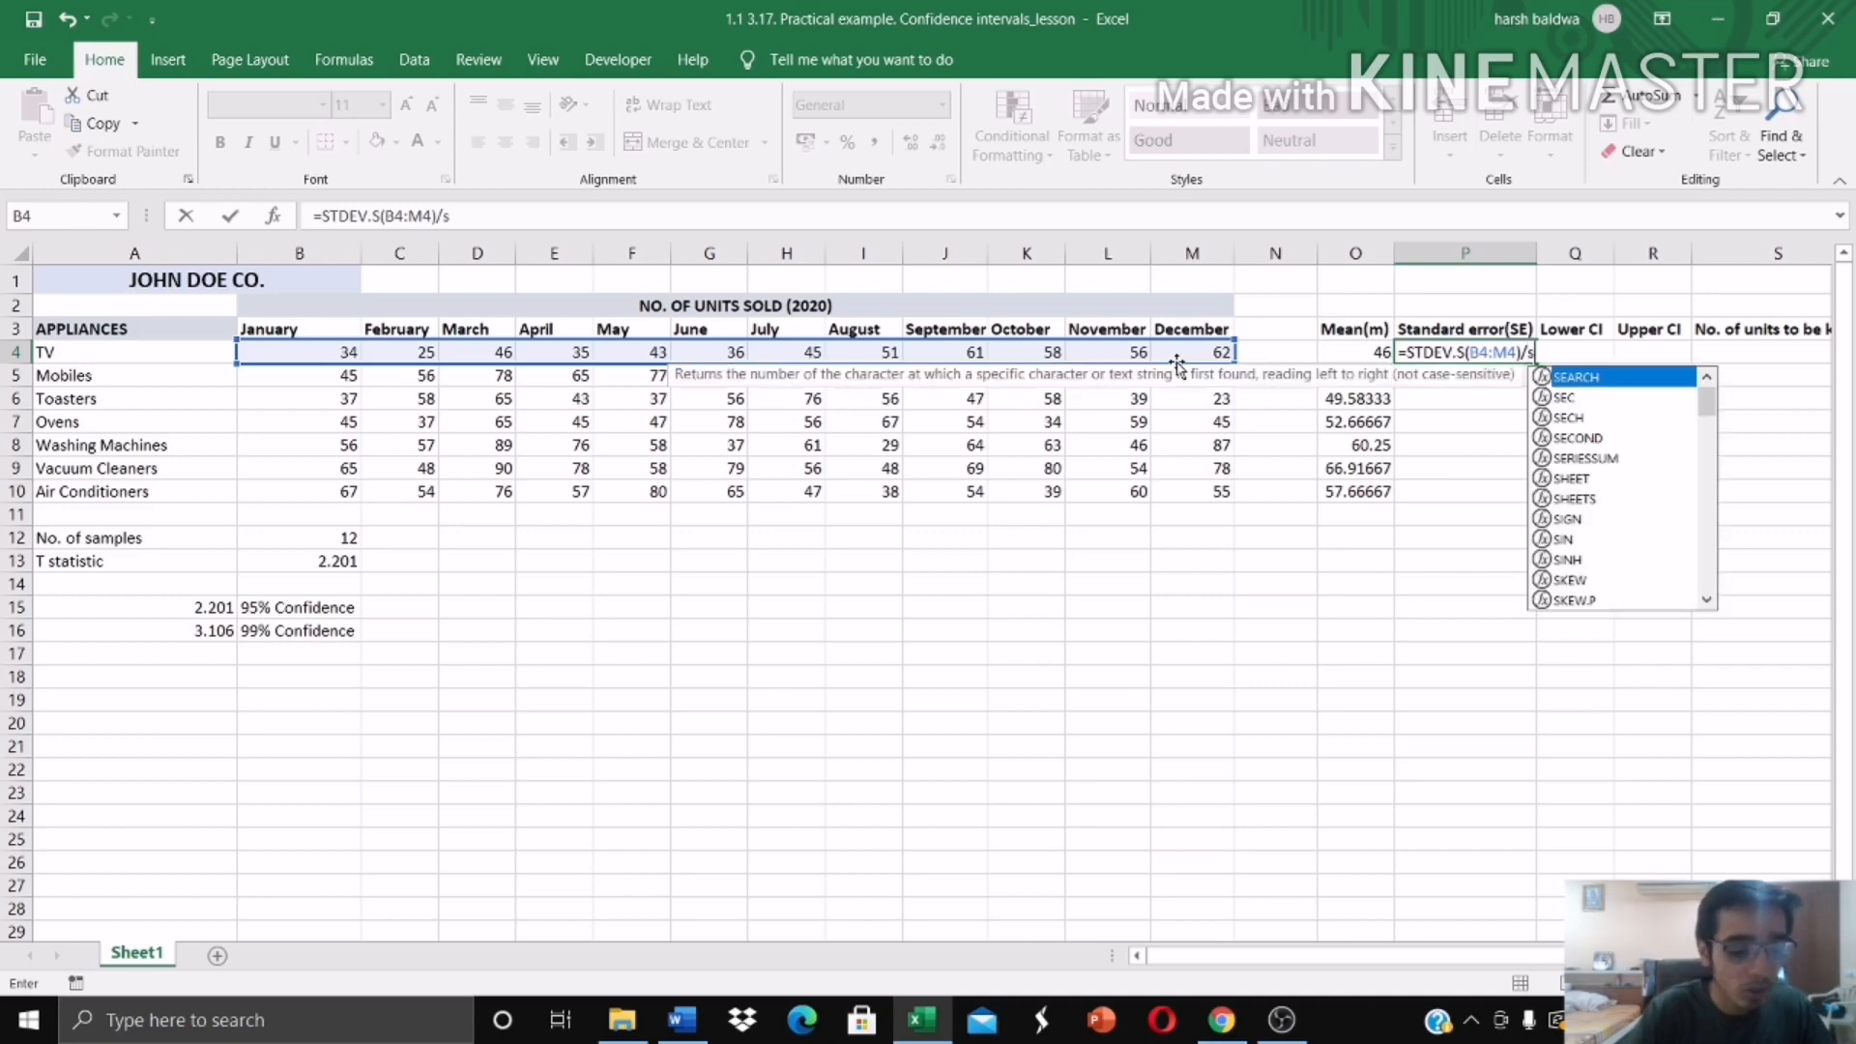
text(qr)
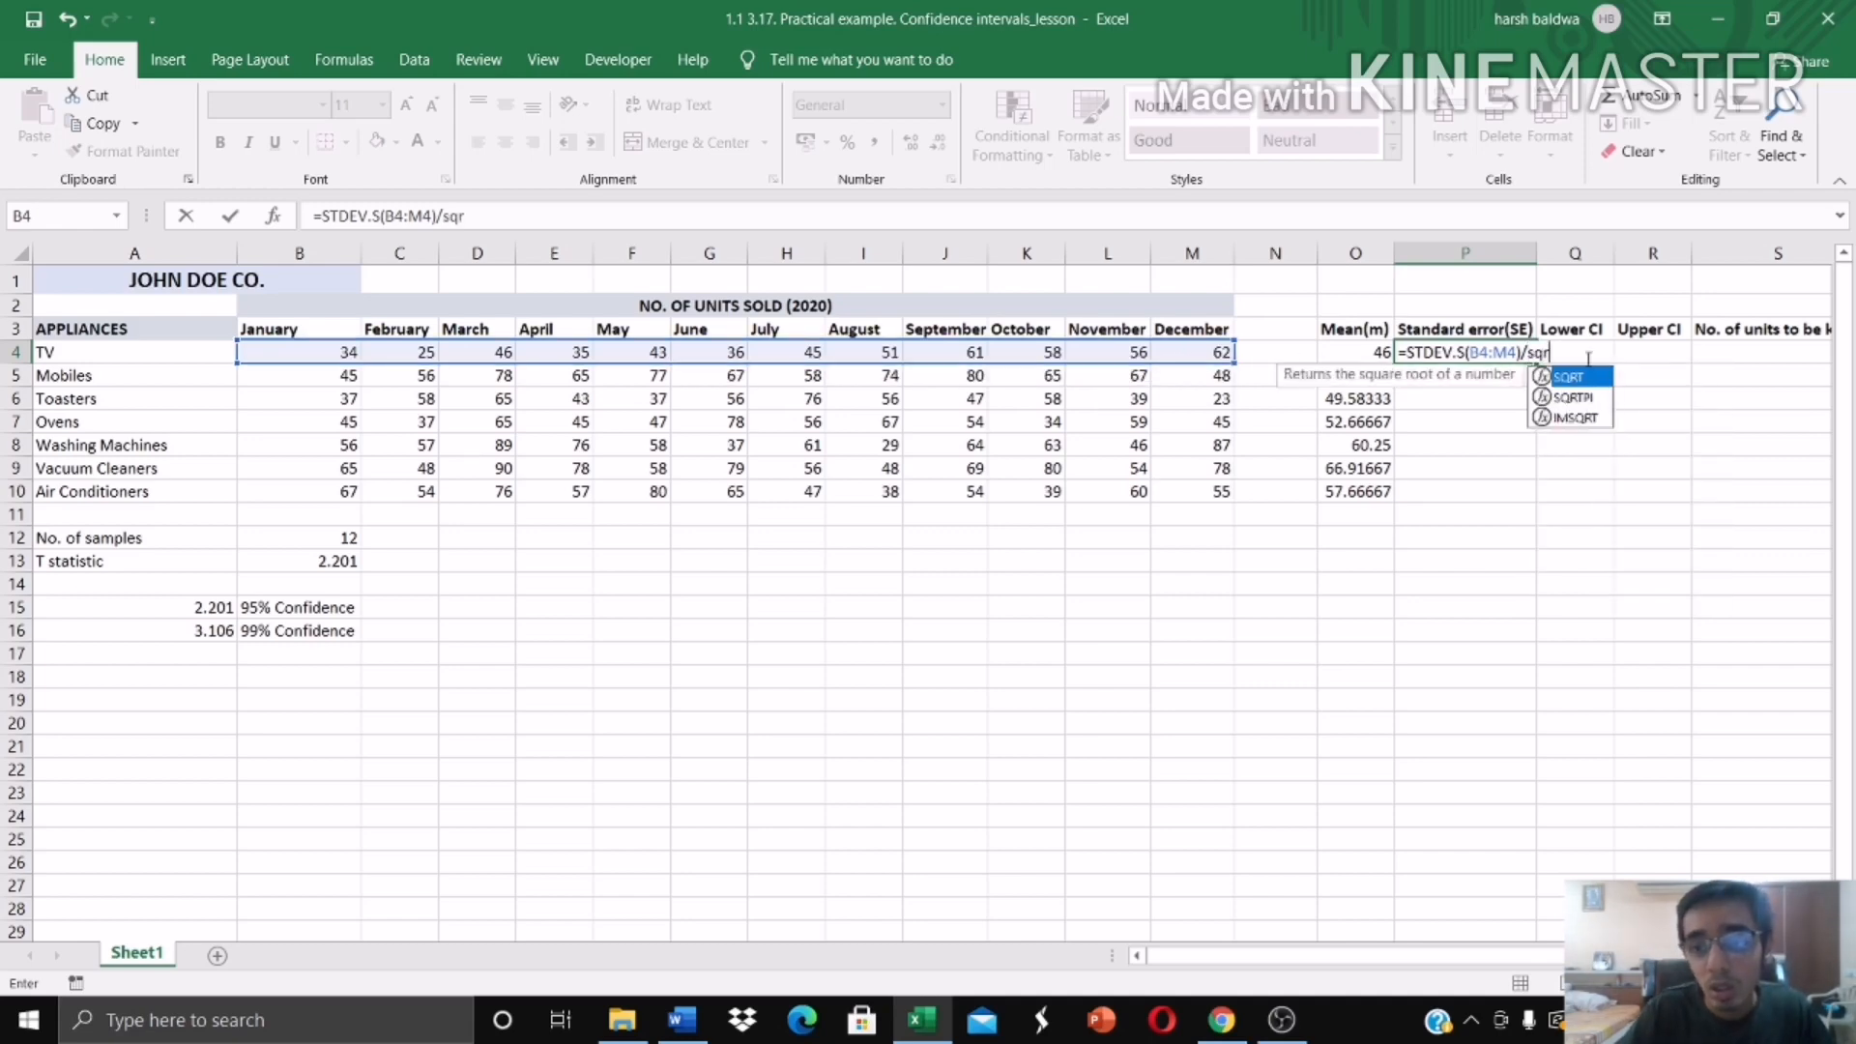
double_click(1586, 377)
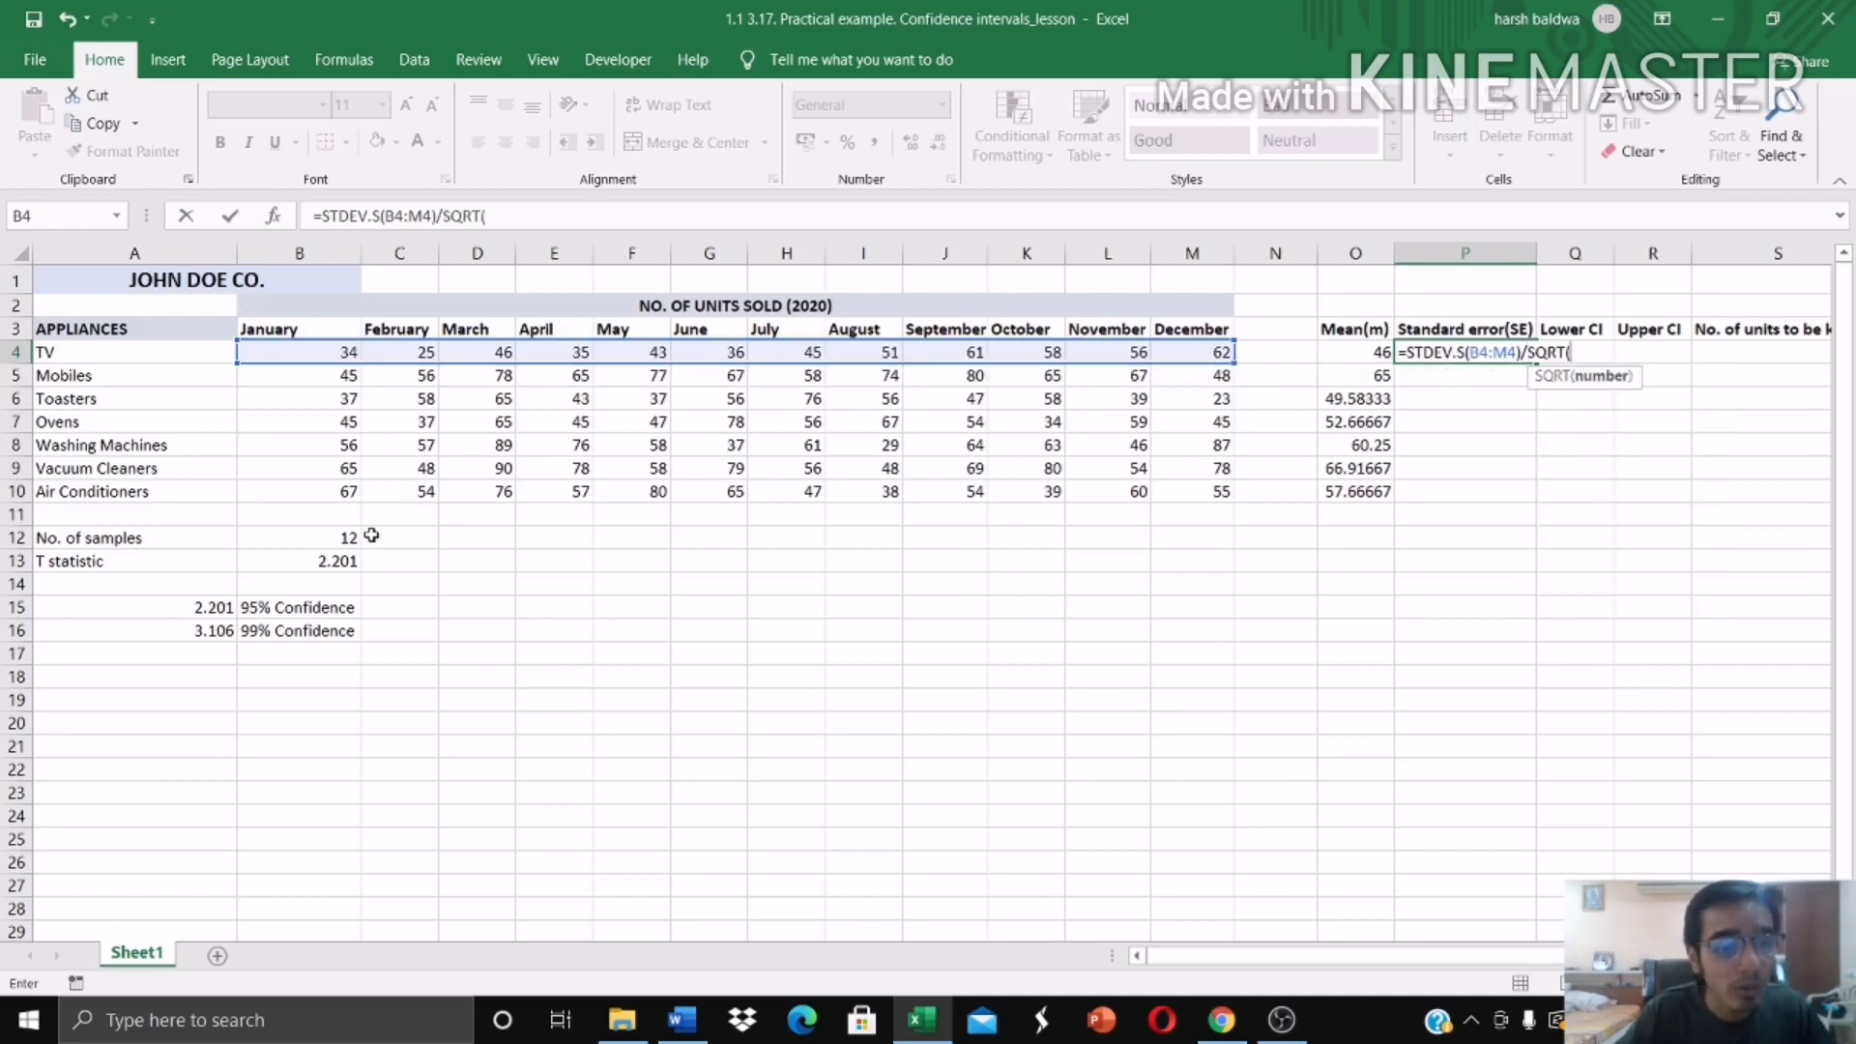
click(348, 537)
text())
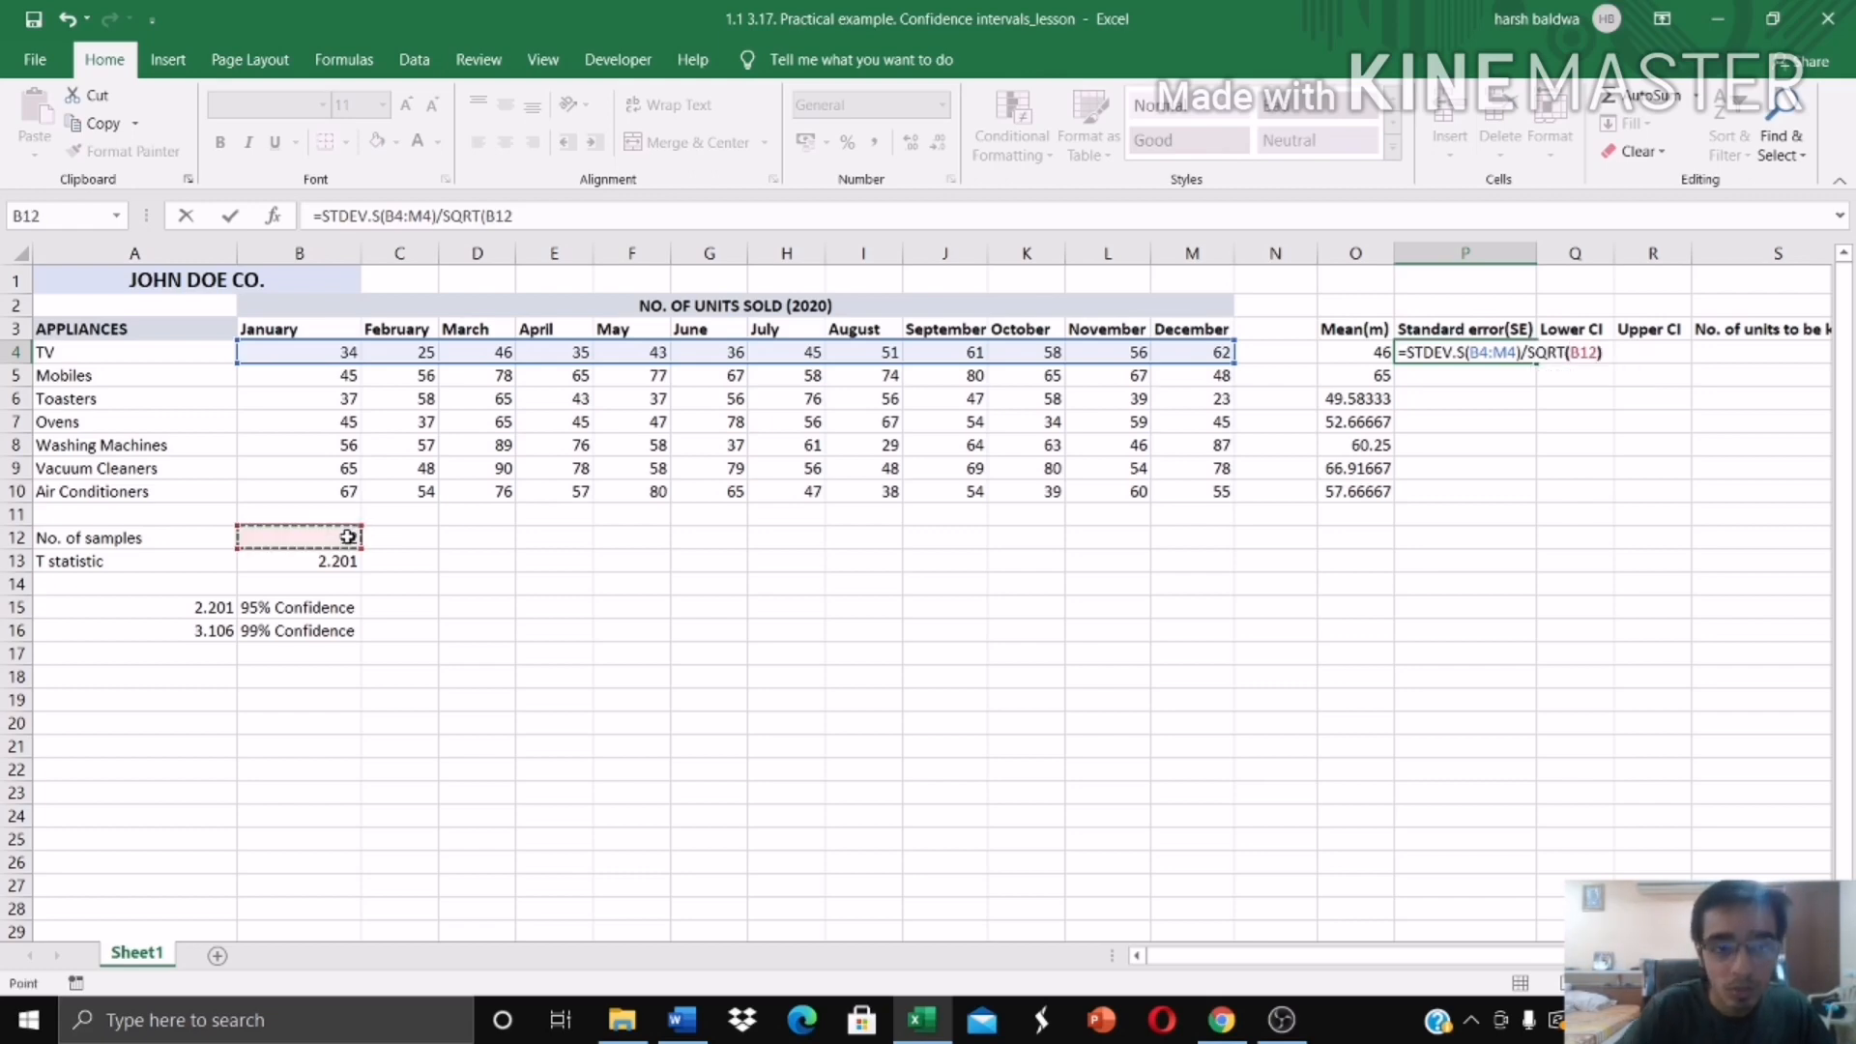
Step: Make the sample count reference absolute as $B$12 in the P4 formula and fill it down to P10
click(489, 210)
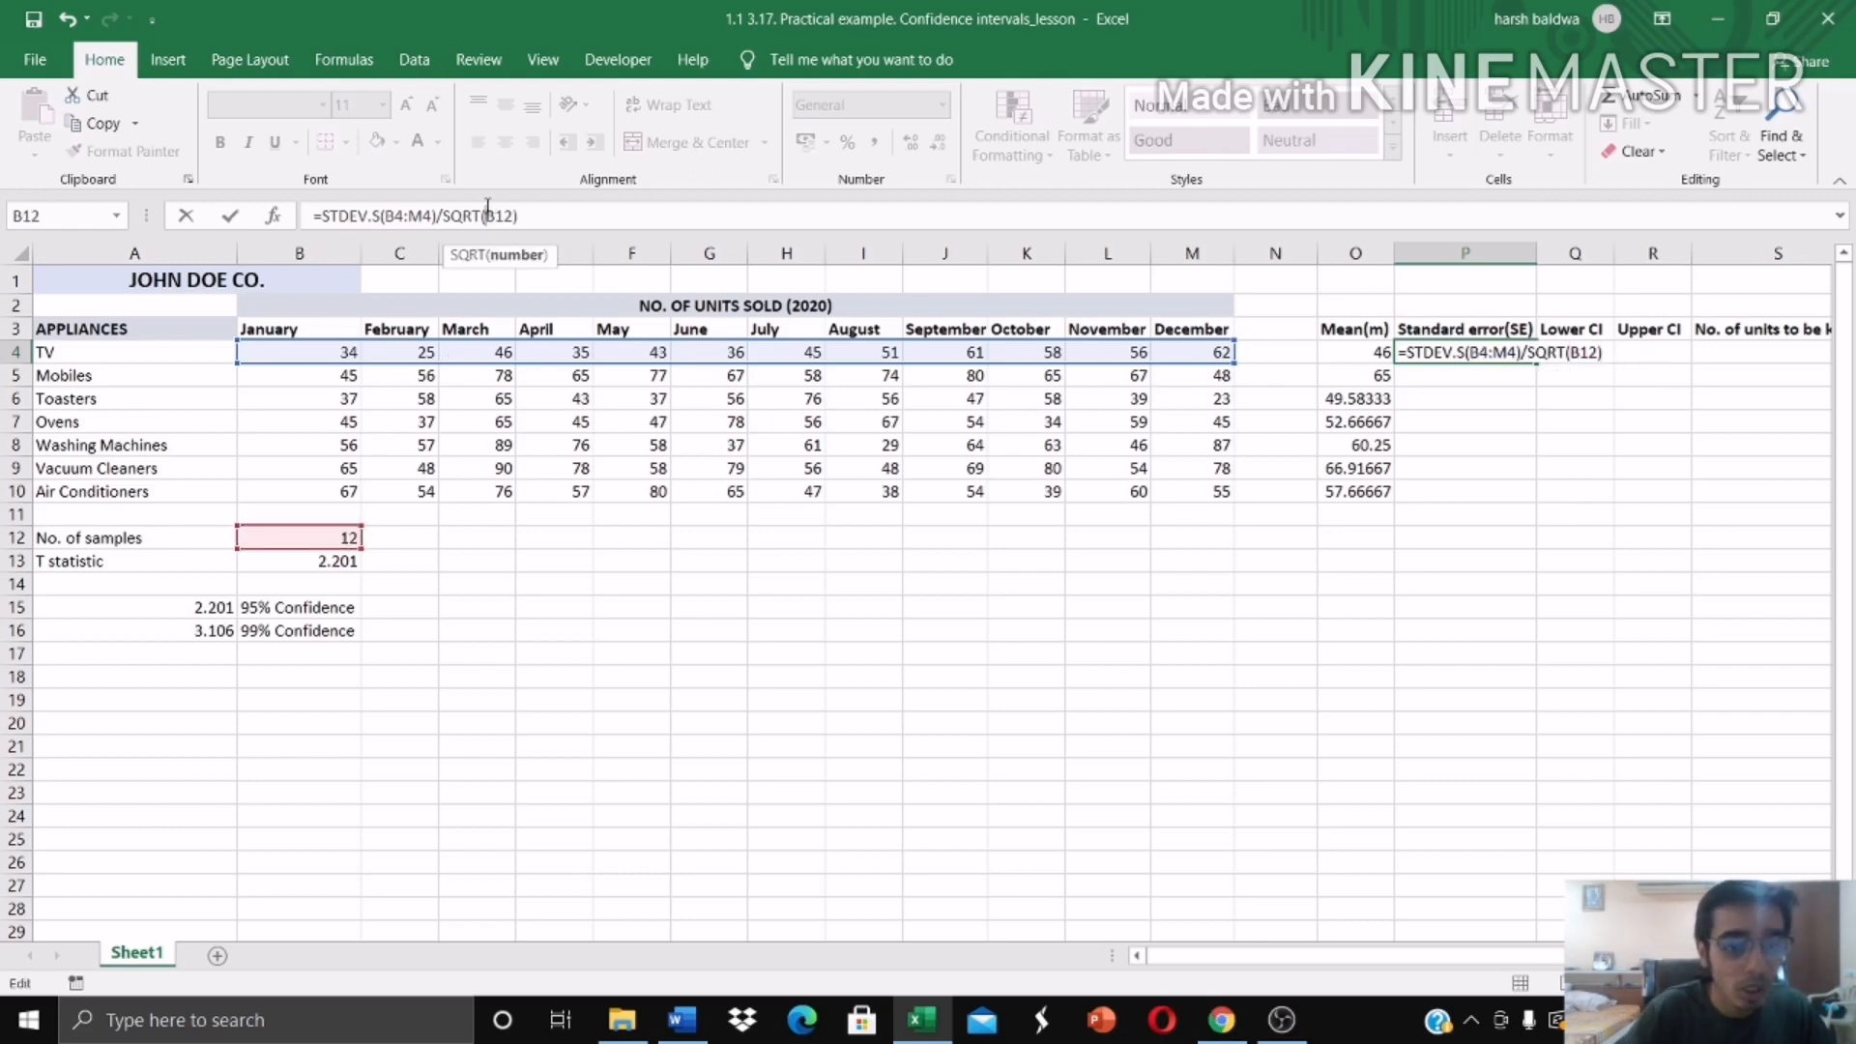
text($B)
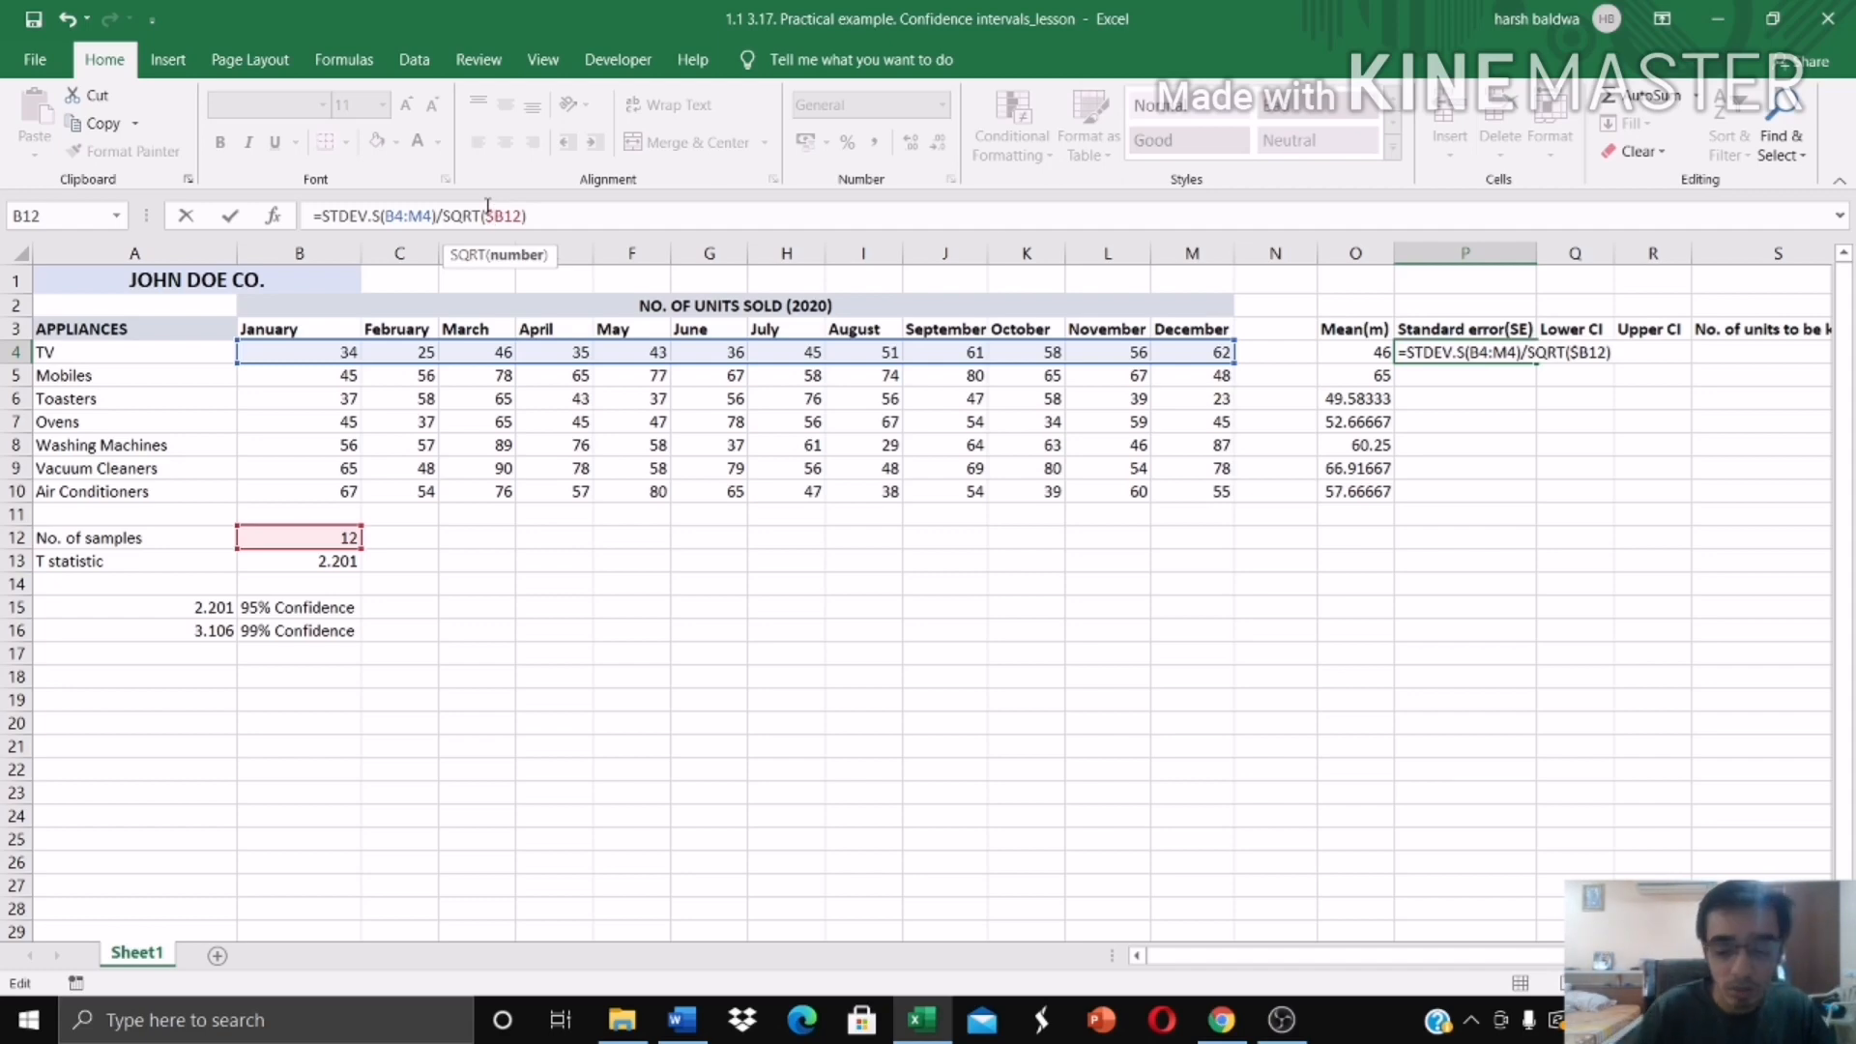
text($)
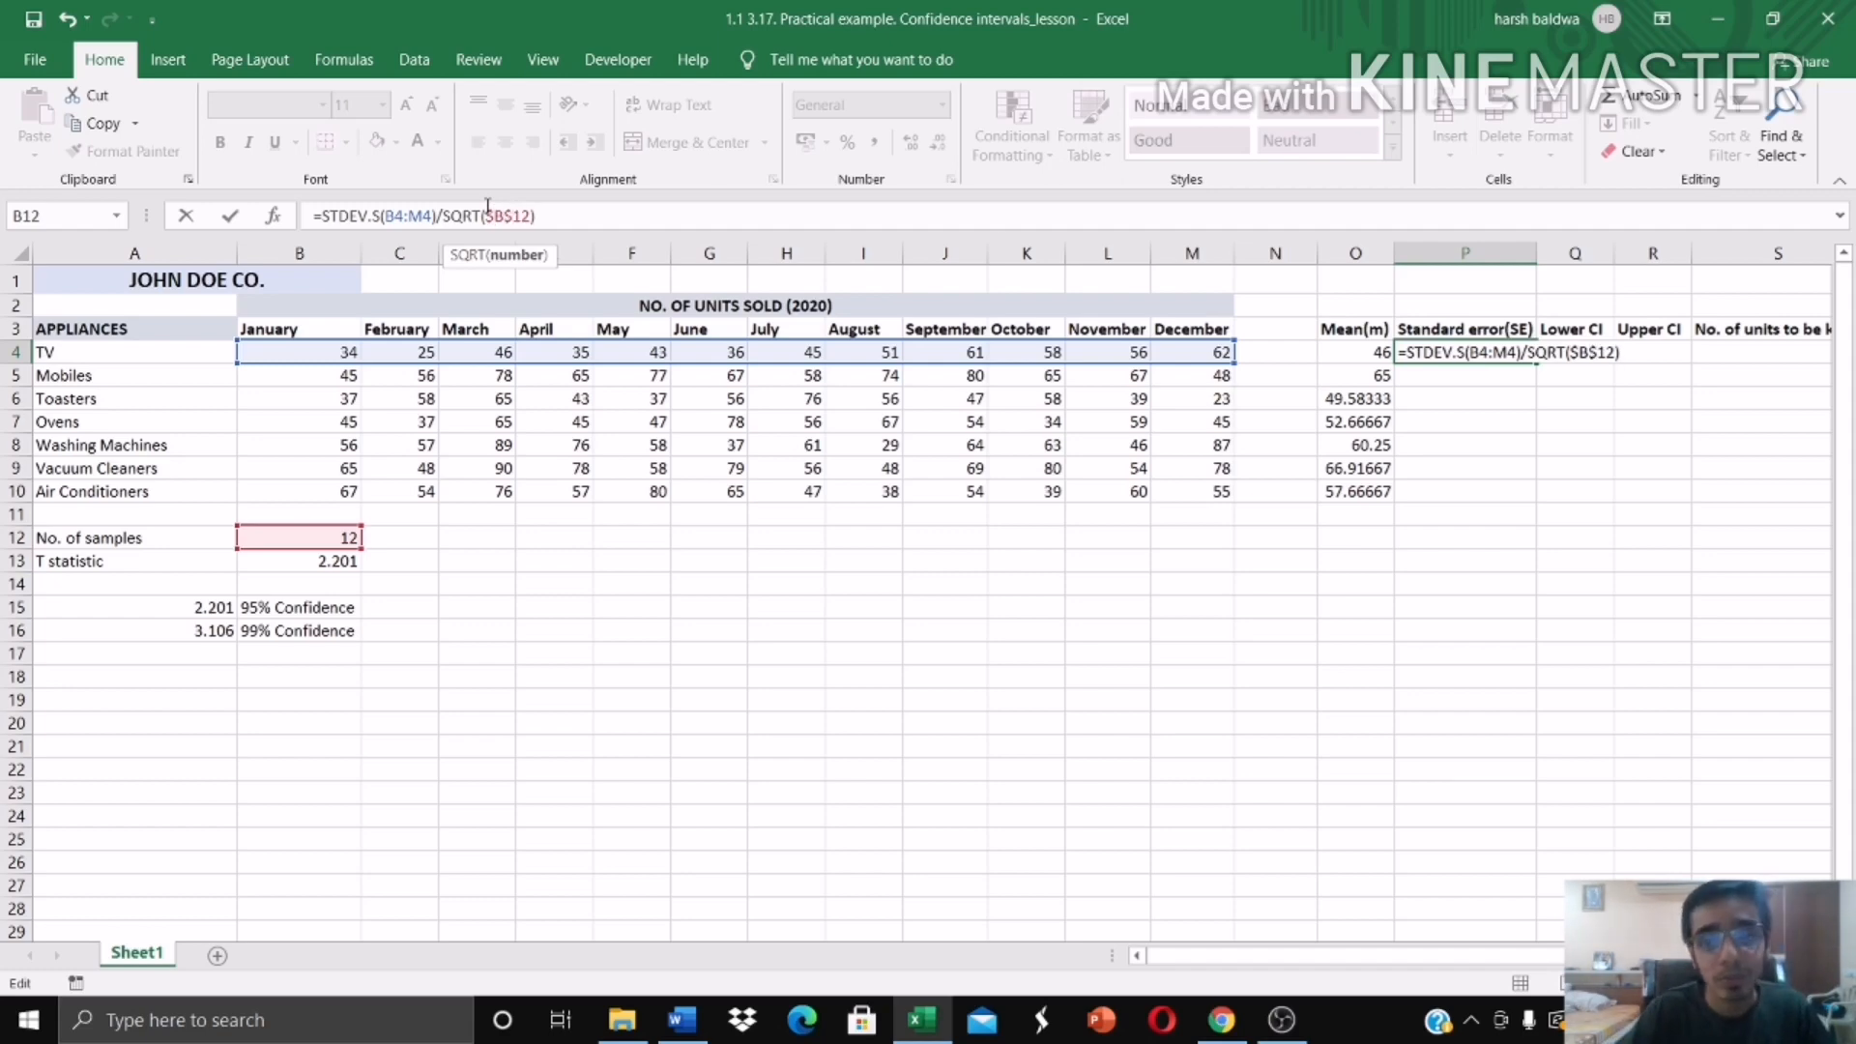
key(Return)
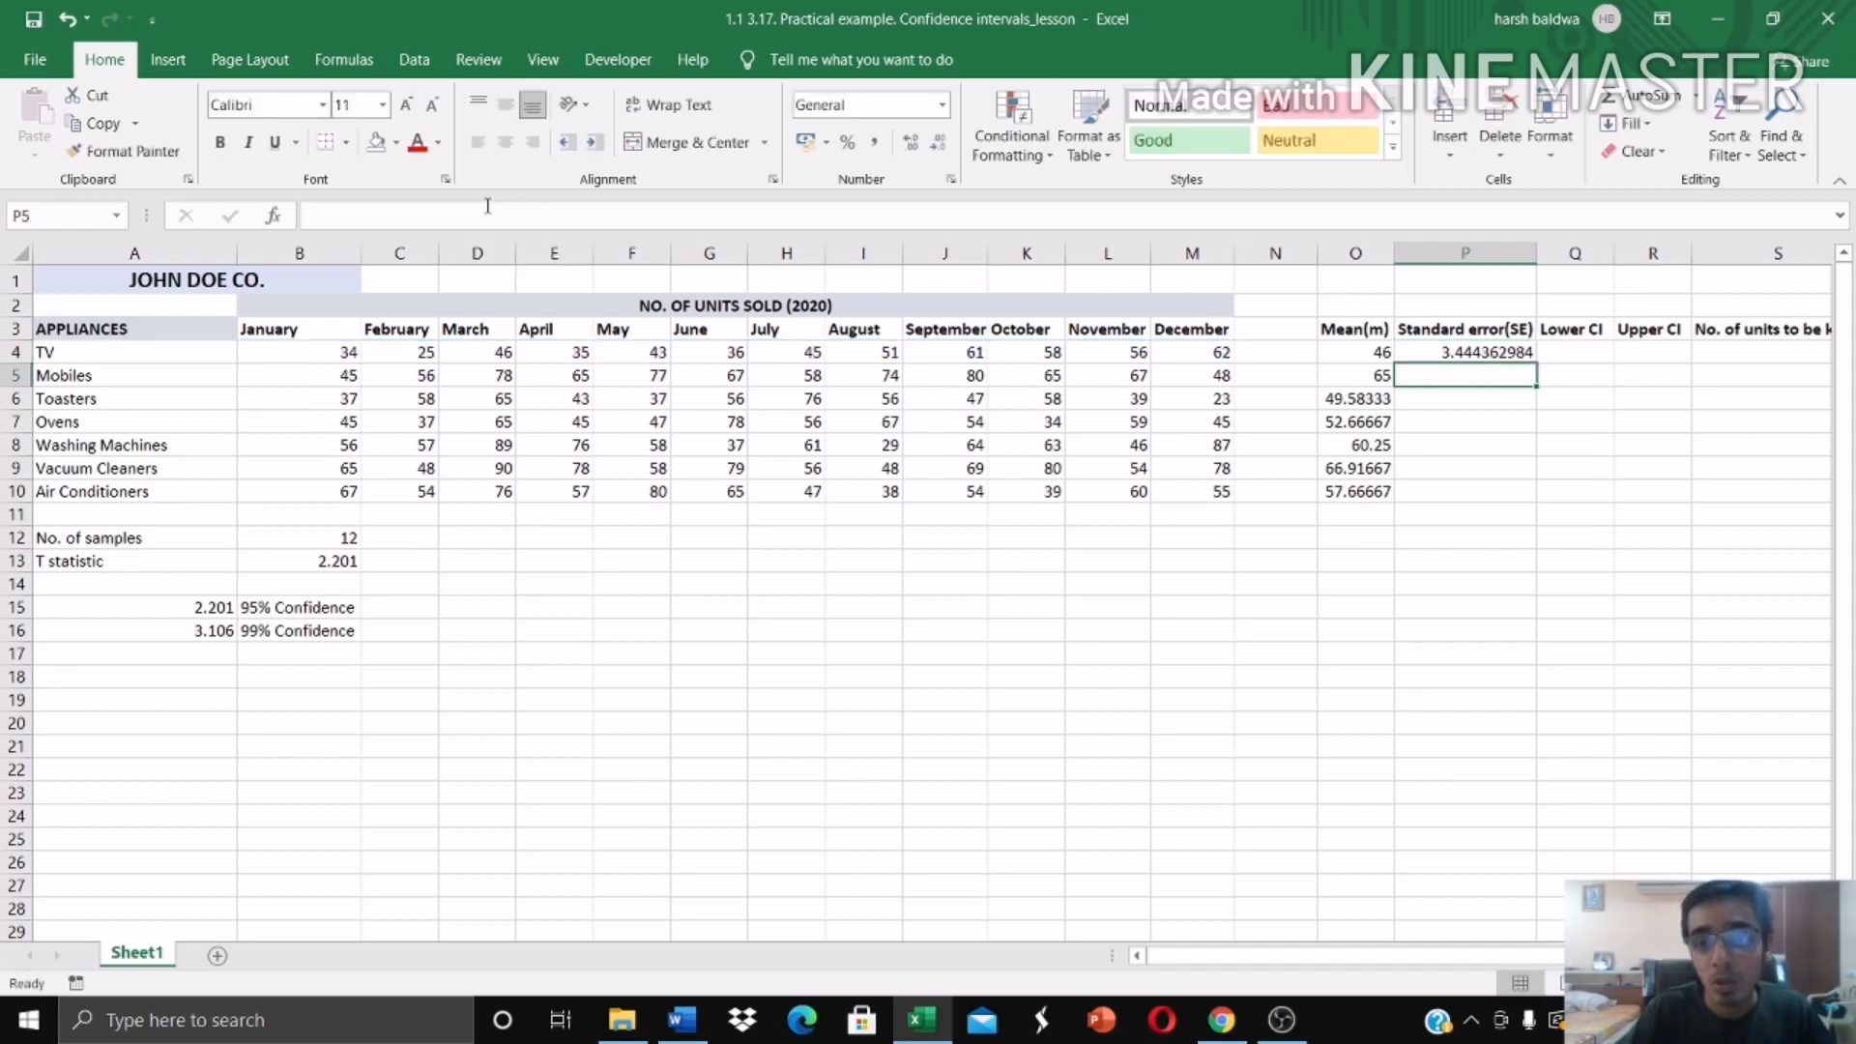
click(1531, 358)
drag(1536, 364, 1536, 499)
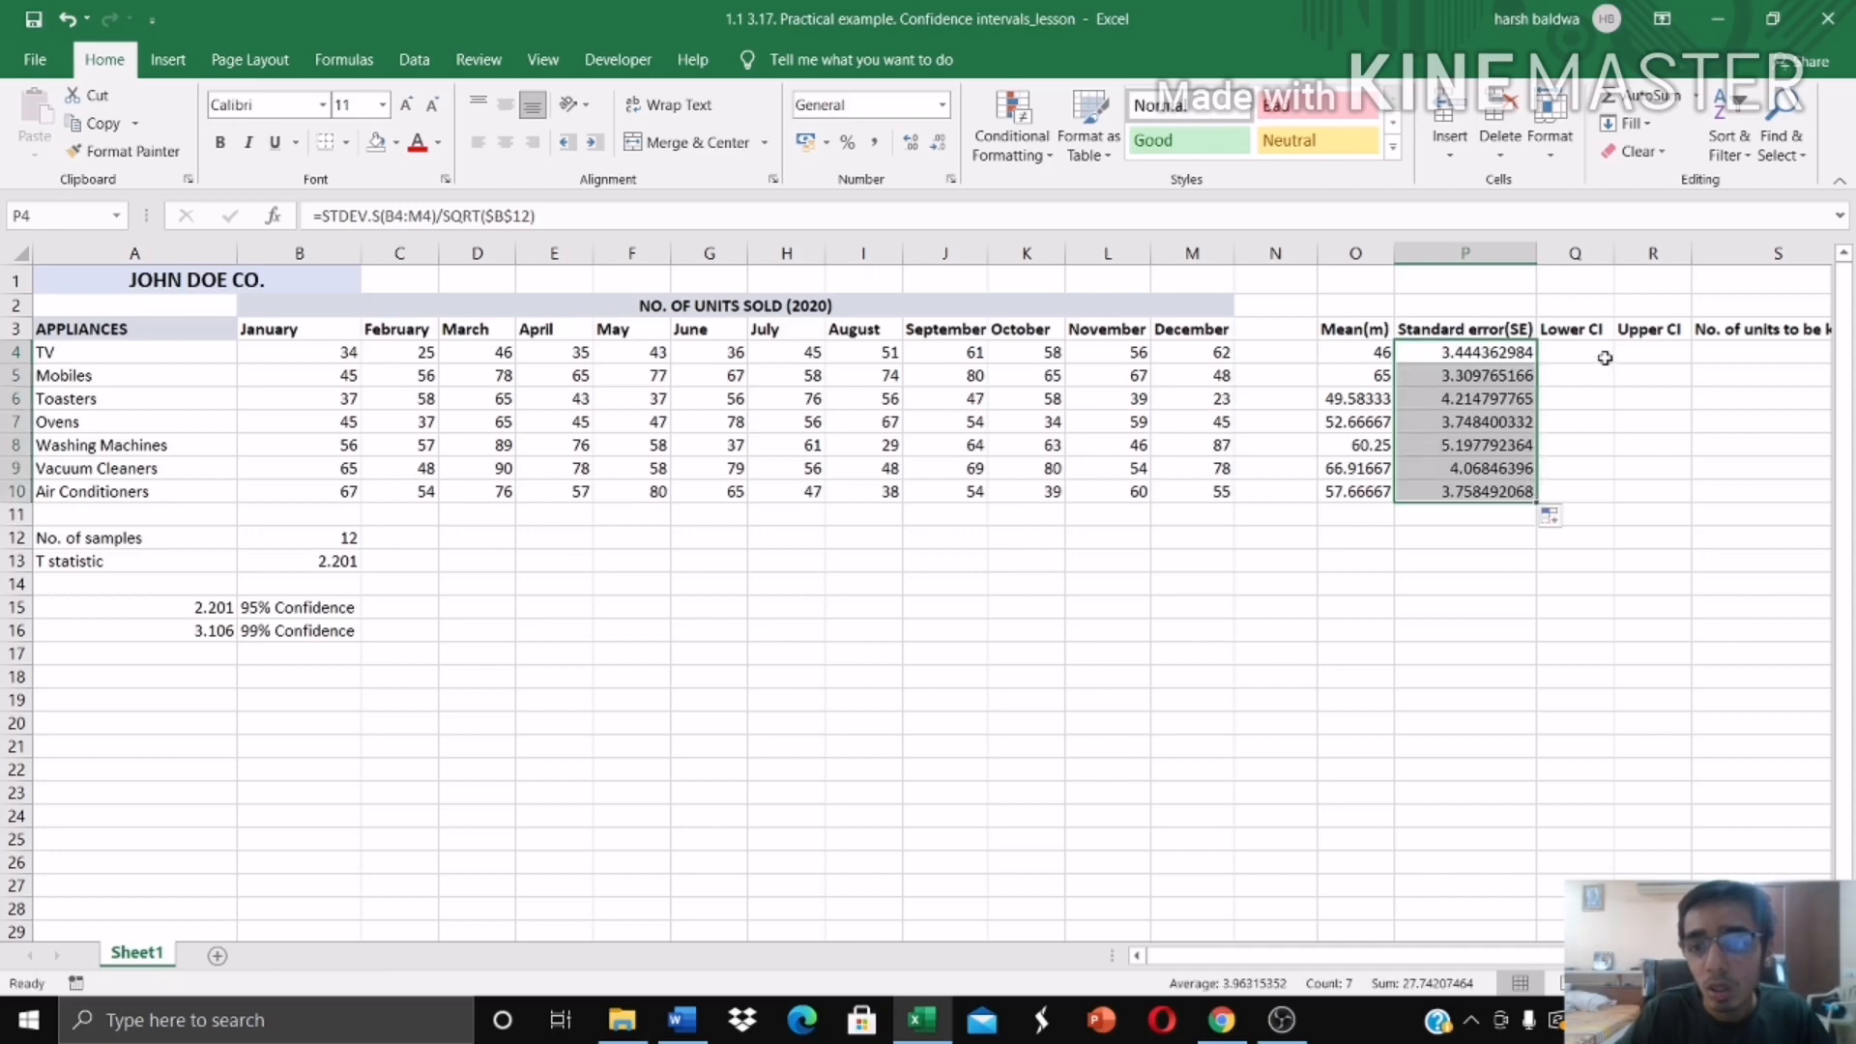
Step: Write the TV lower confidence limit formula =O4-P4*B13 in Q4, using the mean, standard error and T statistic
click(1579, 356)
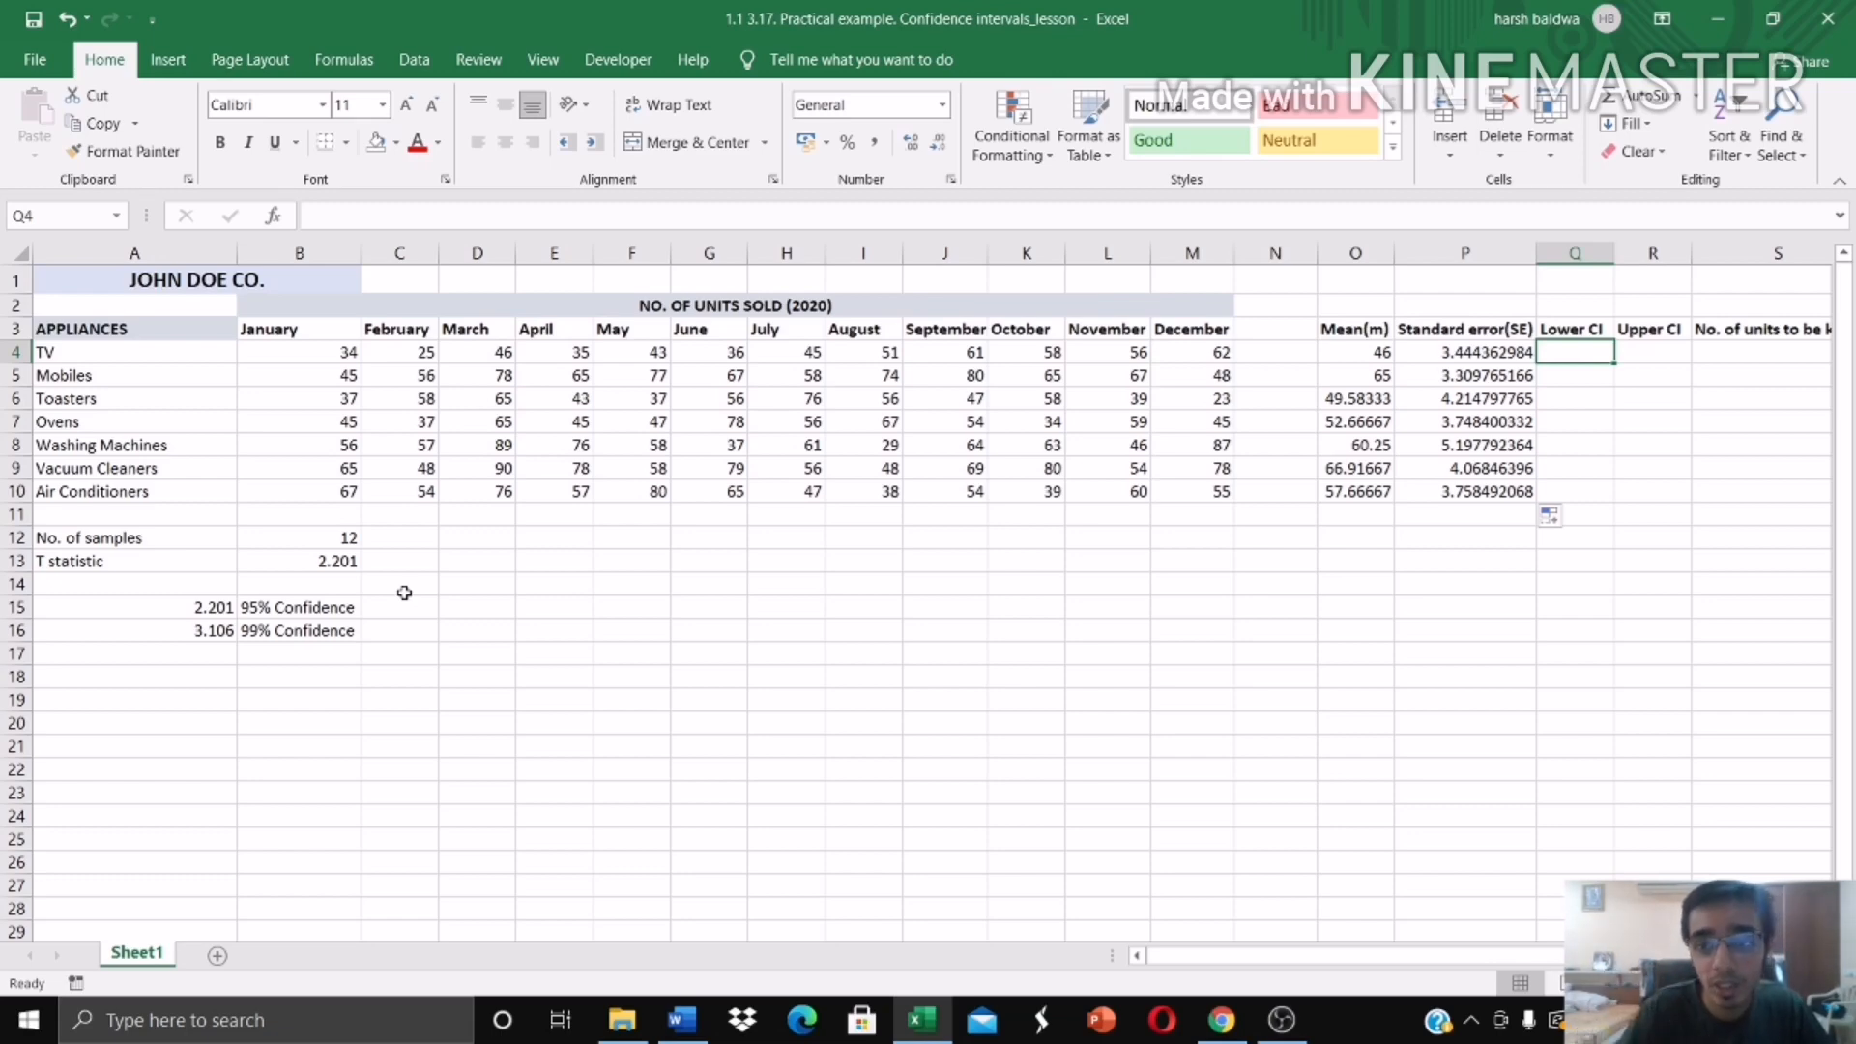
text(=)
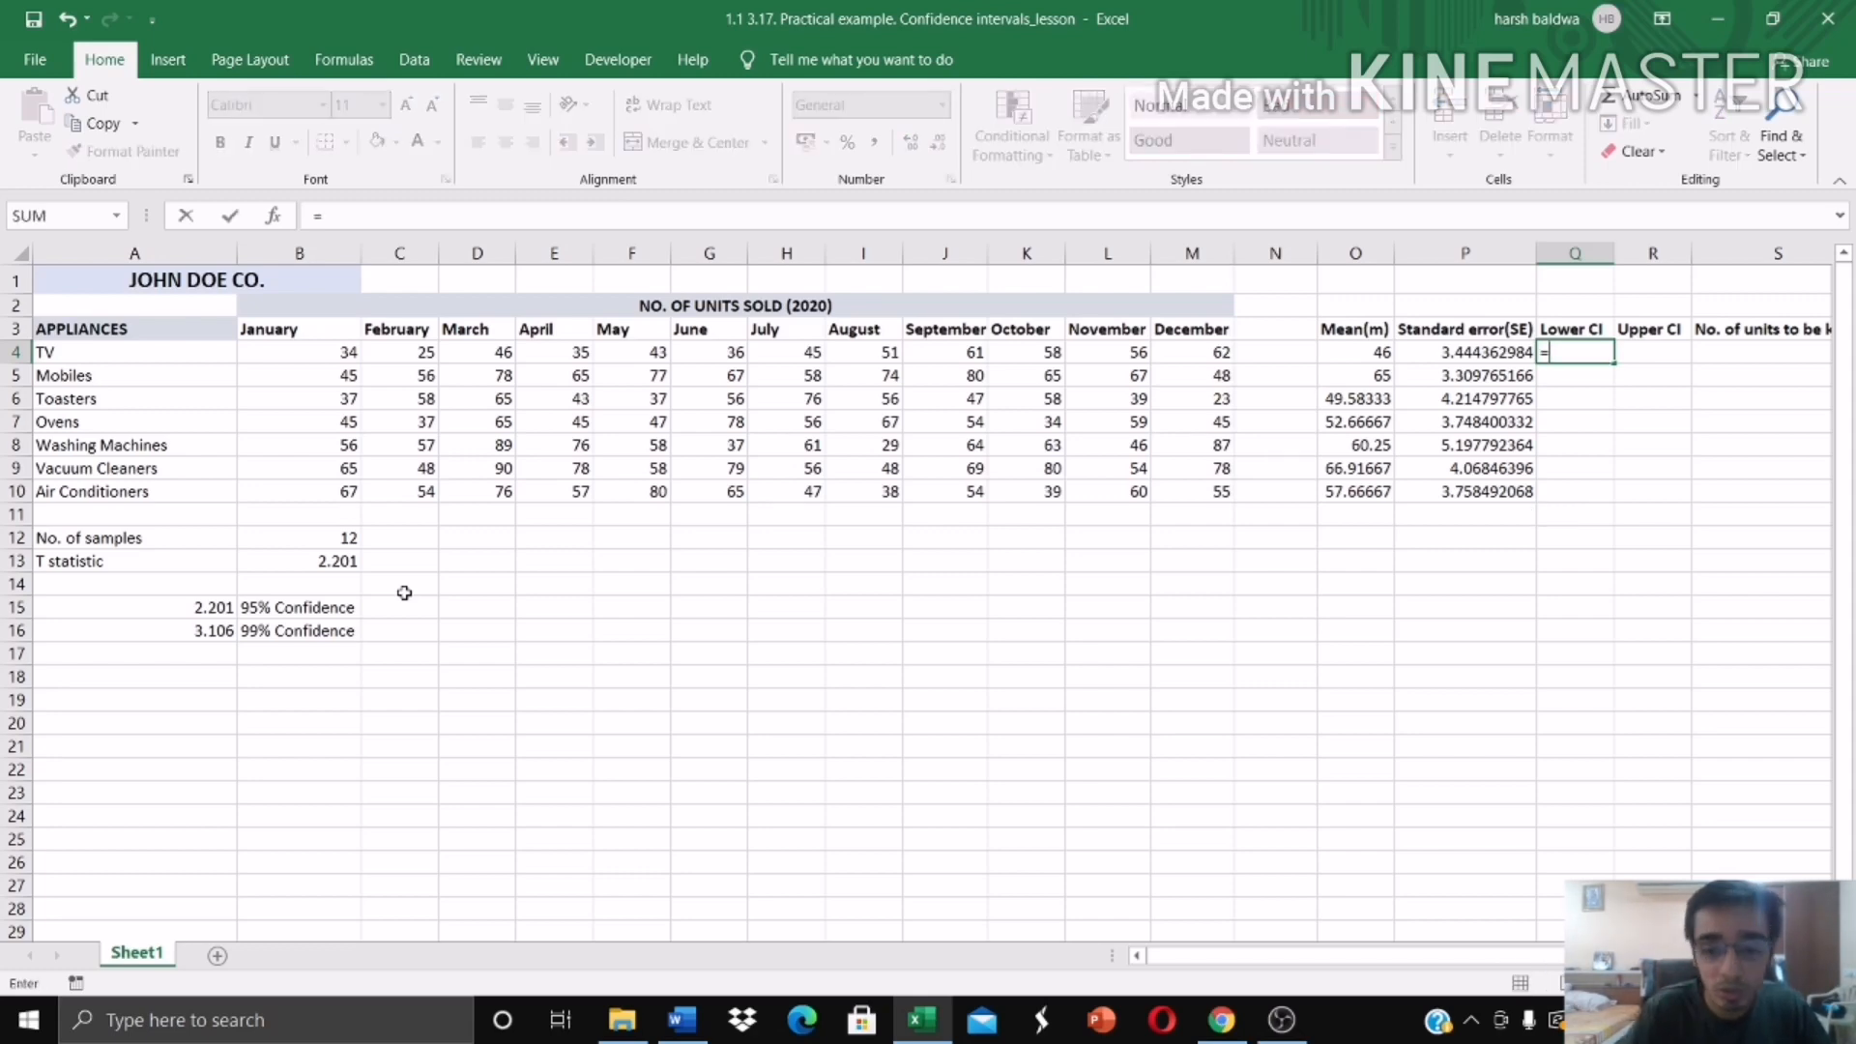
click(1353, 363)
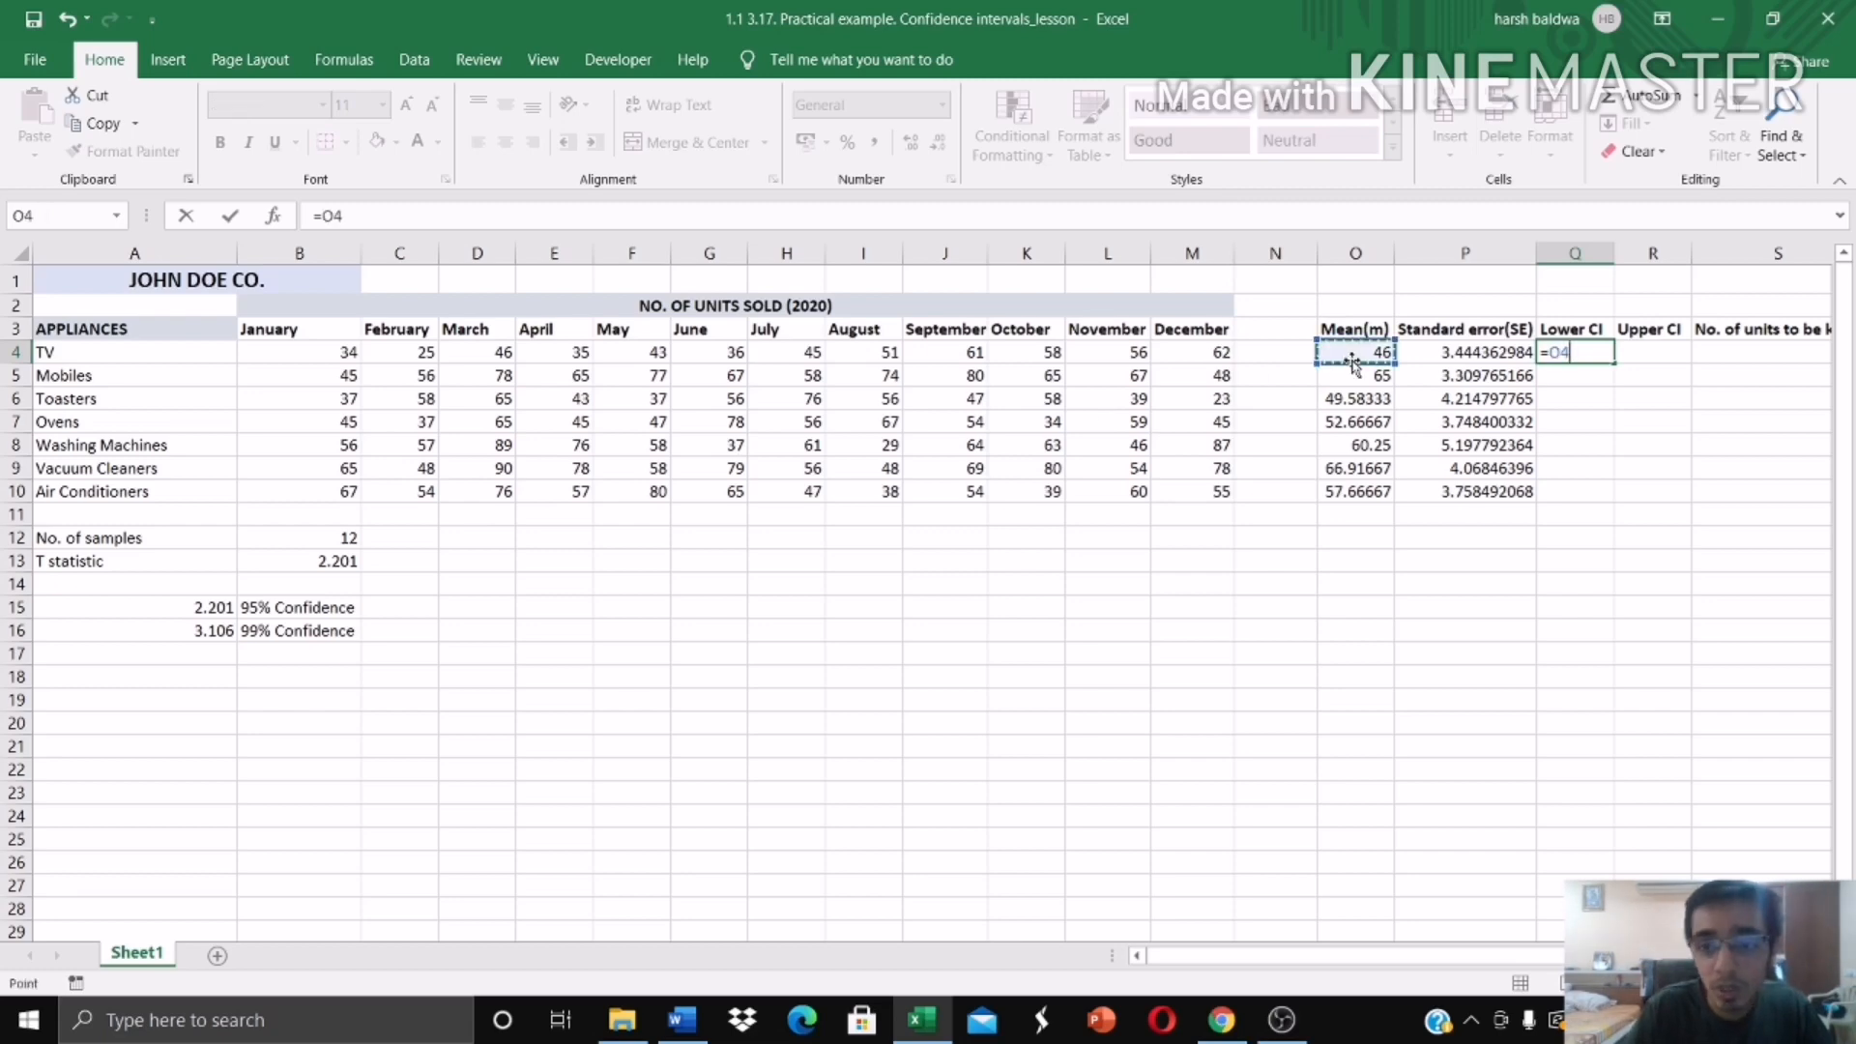
text(-)
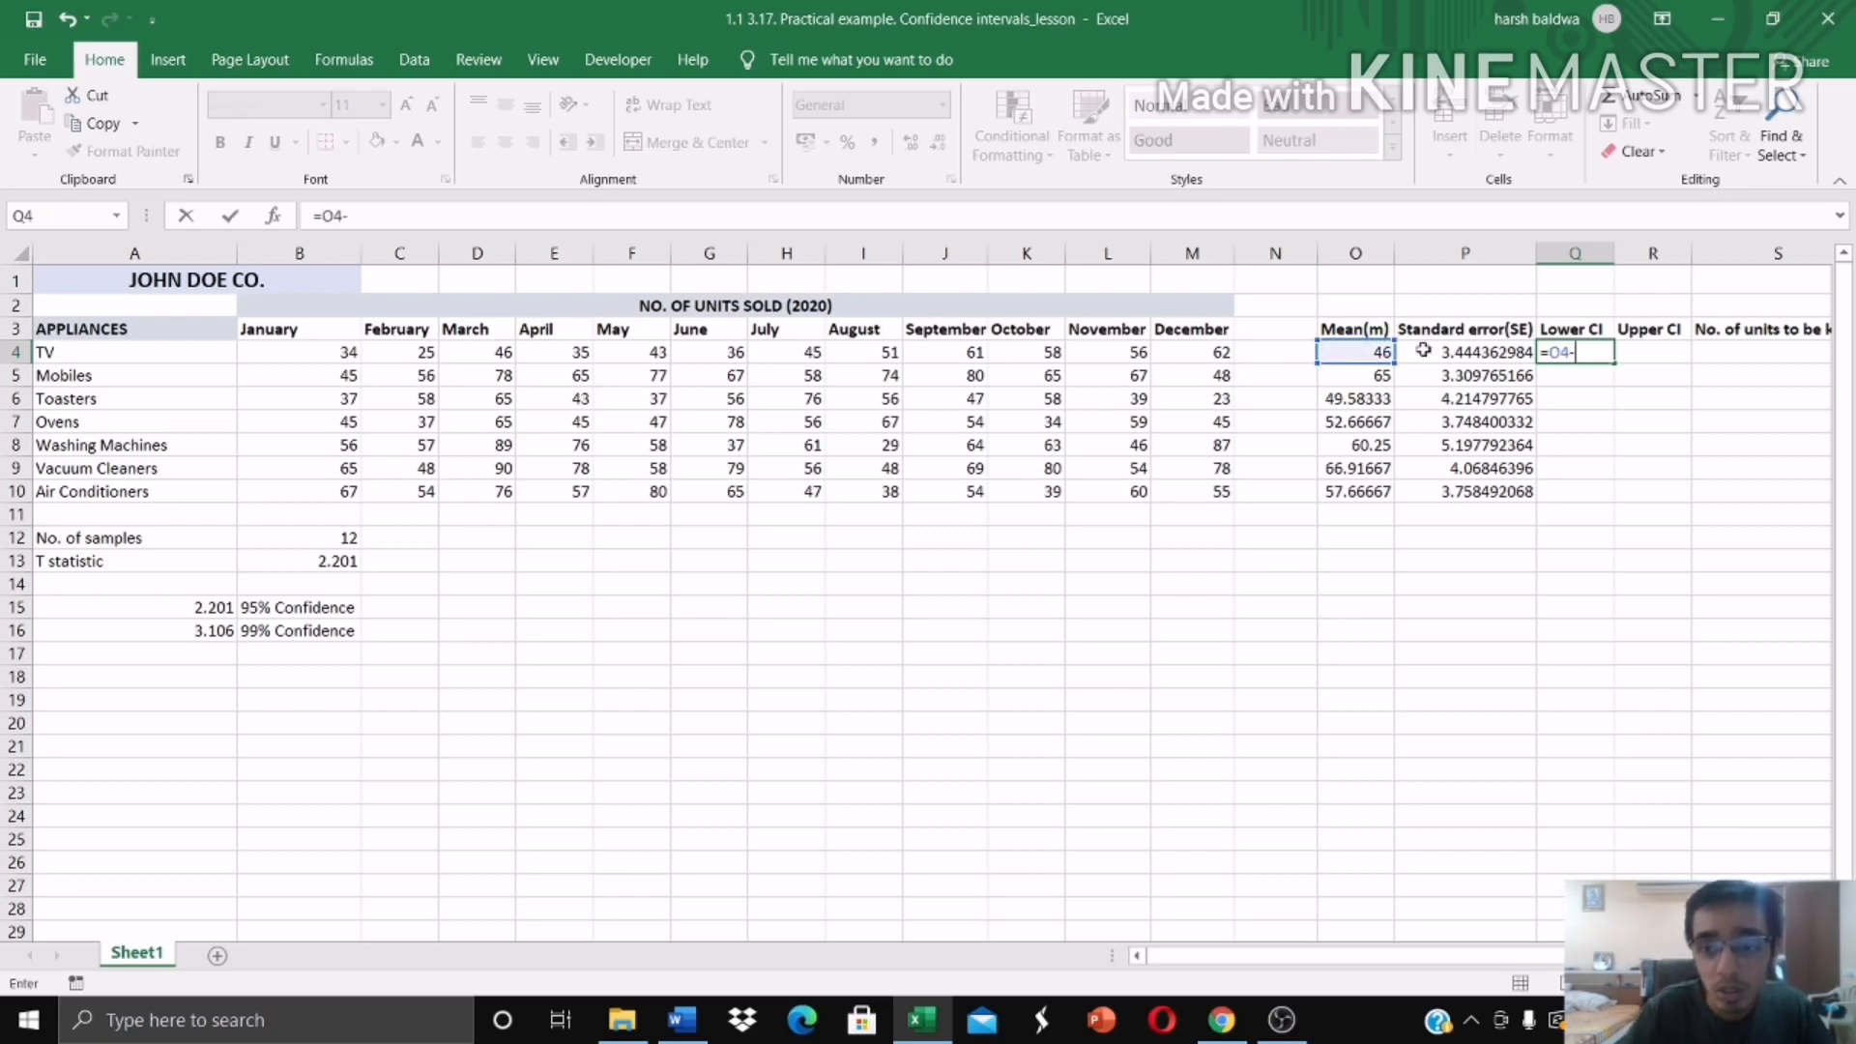
click(1486, 350)
text(*)
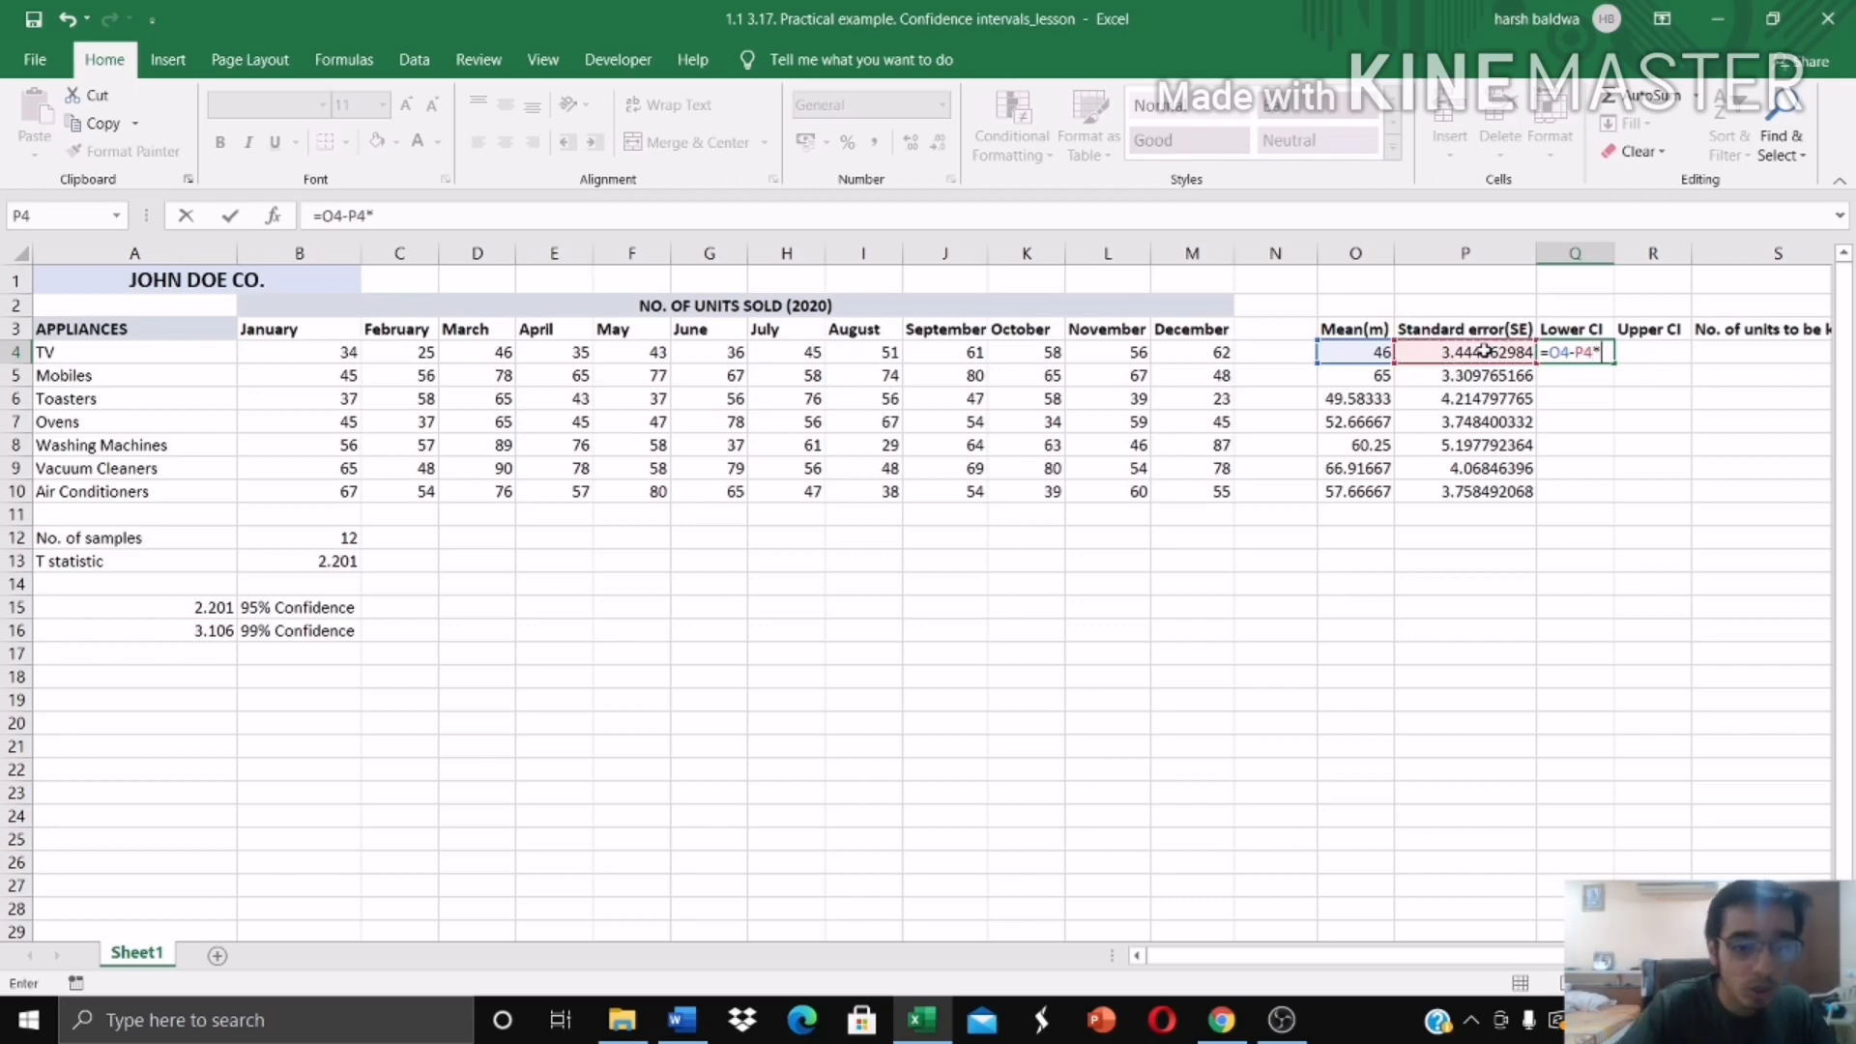
click(343, 562)
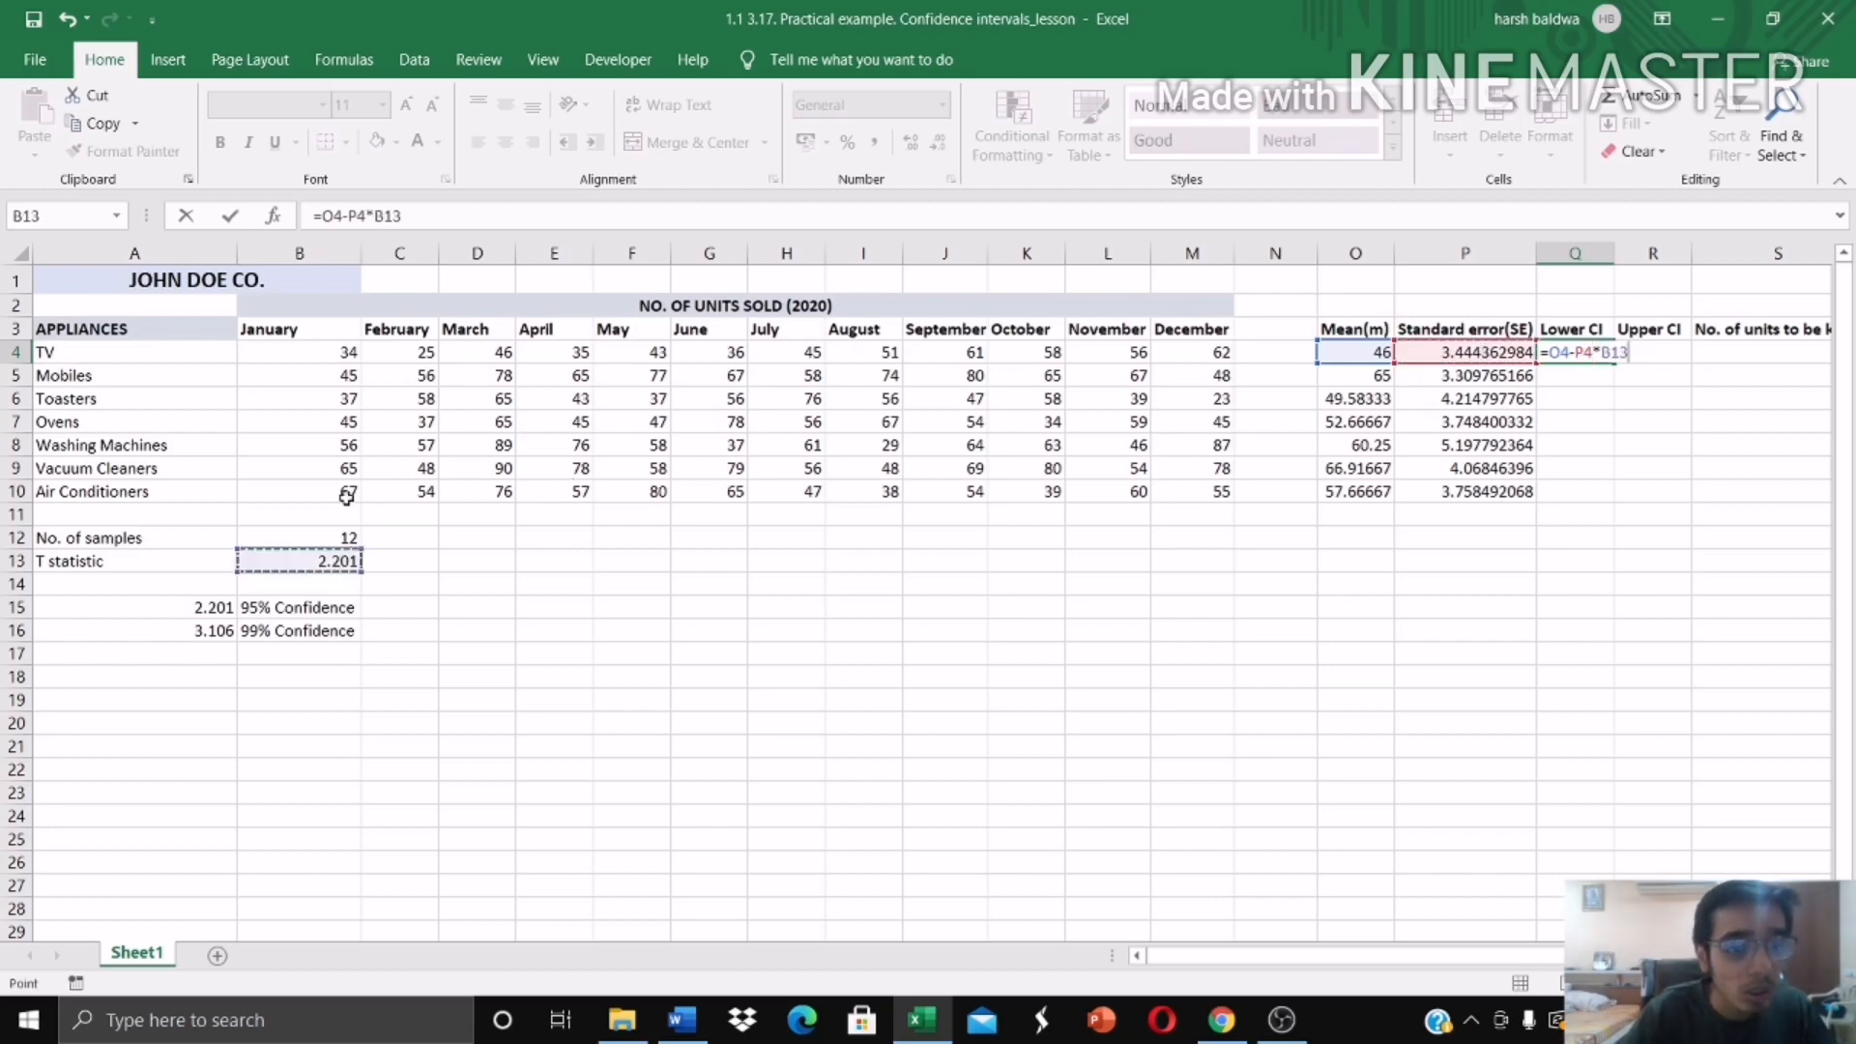
Step: Make the T statistic reference absolute as $B$13 in the Q4 formula and fill it down to Q10
click(380, 215)
text($B)
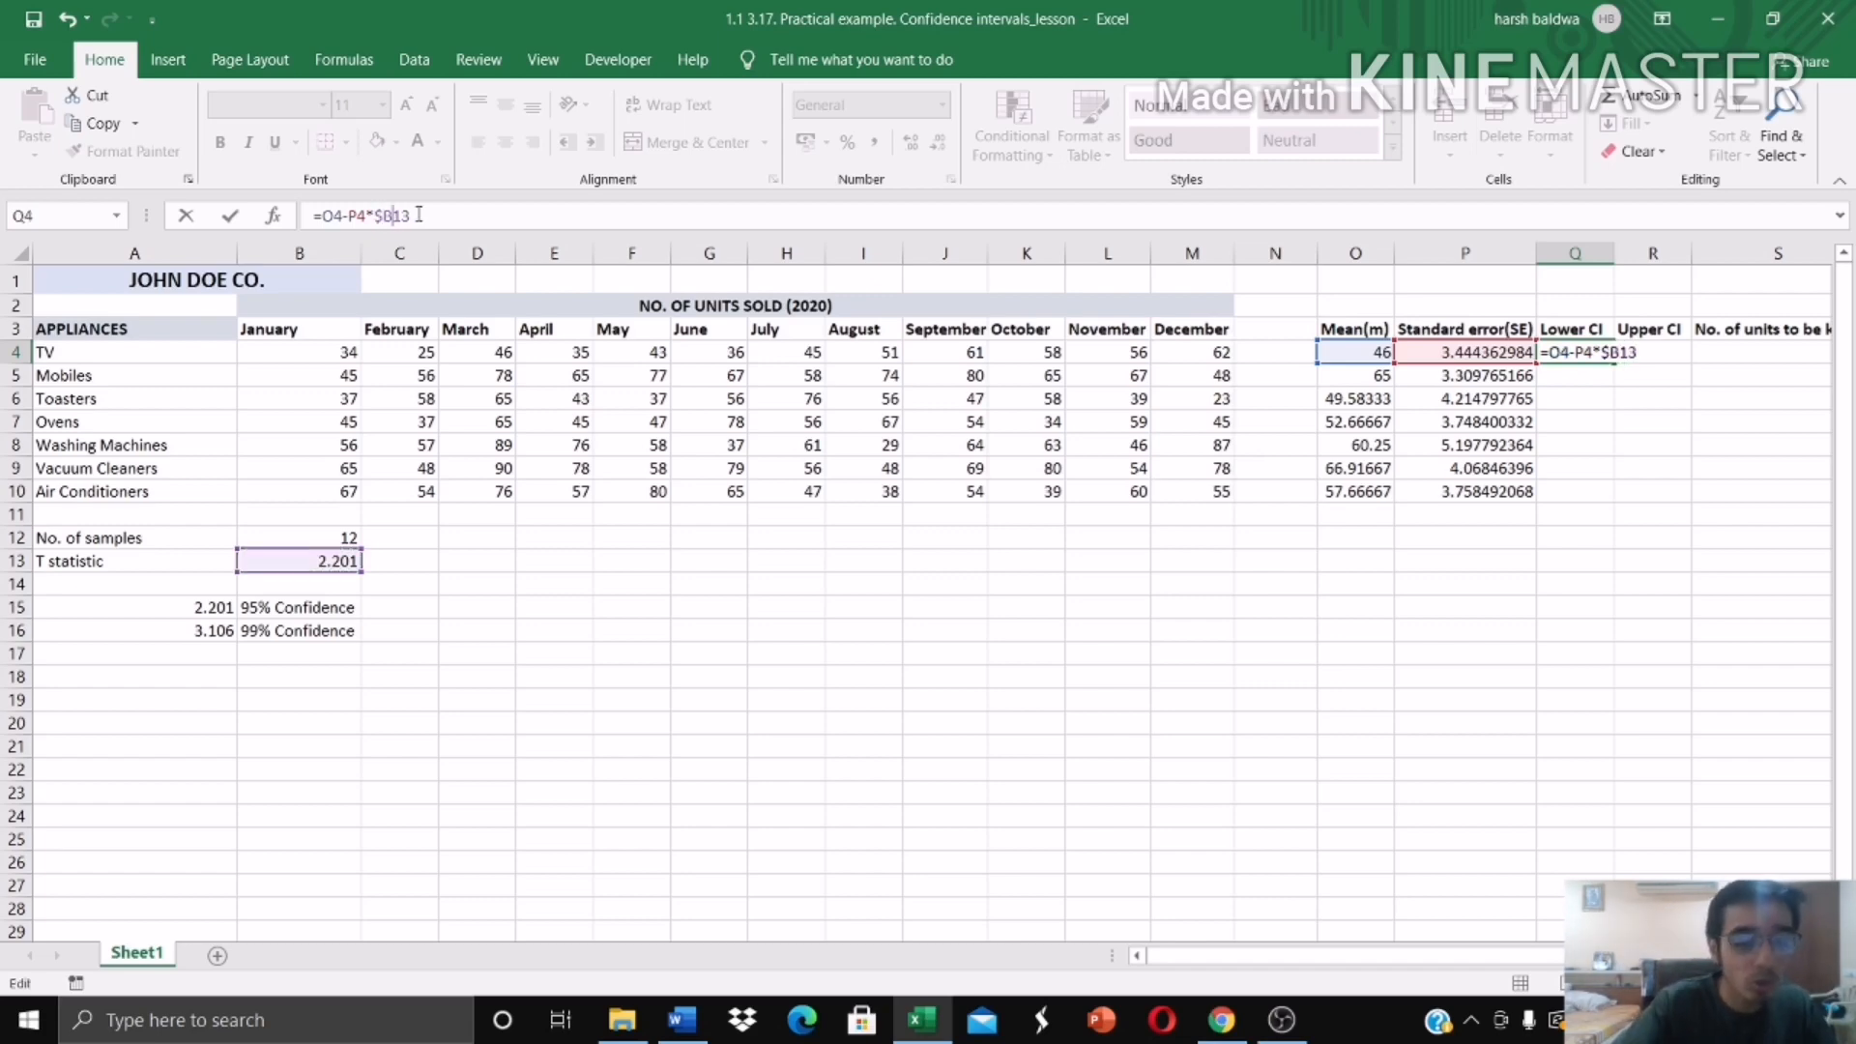
text($)
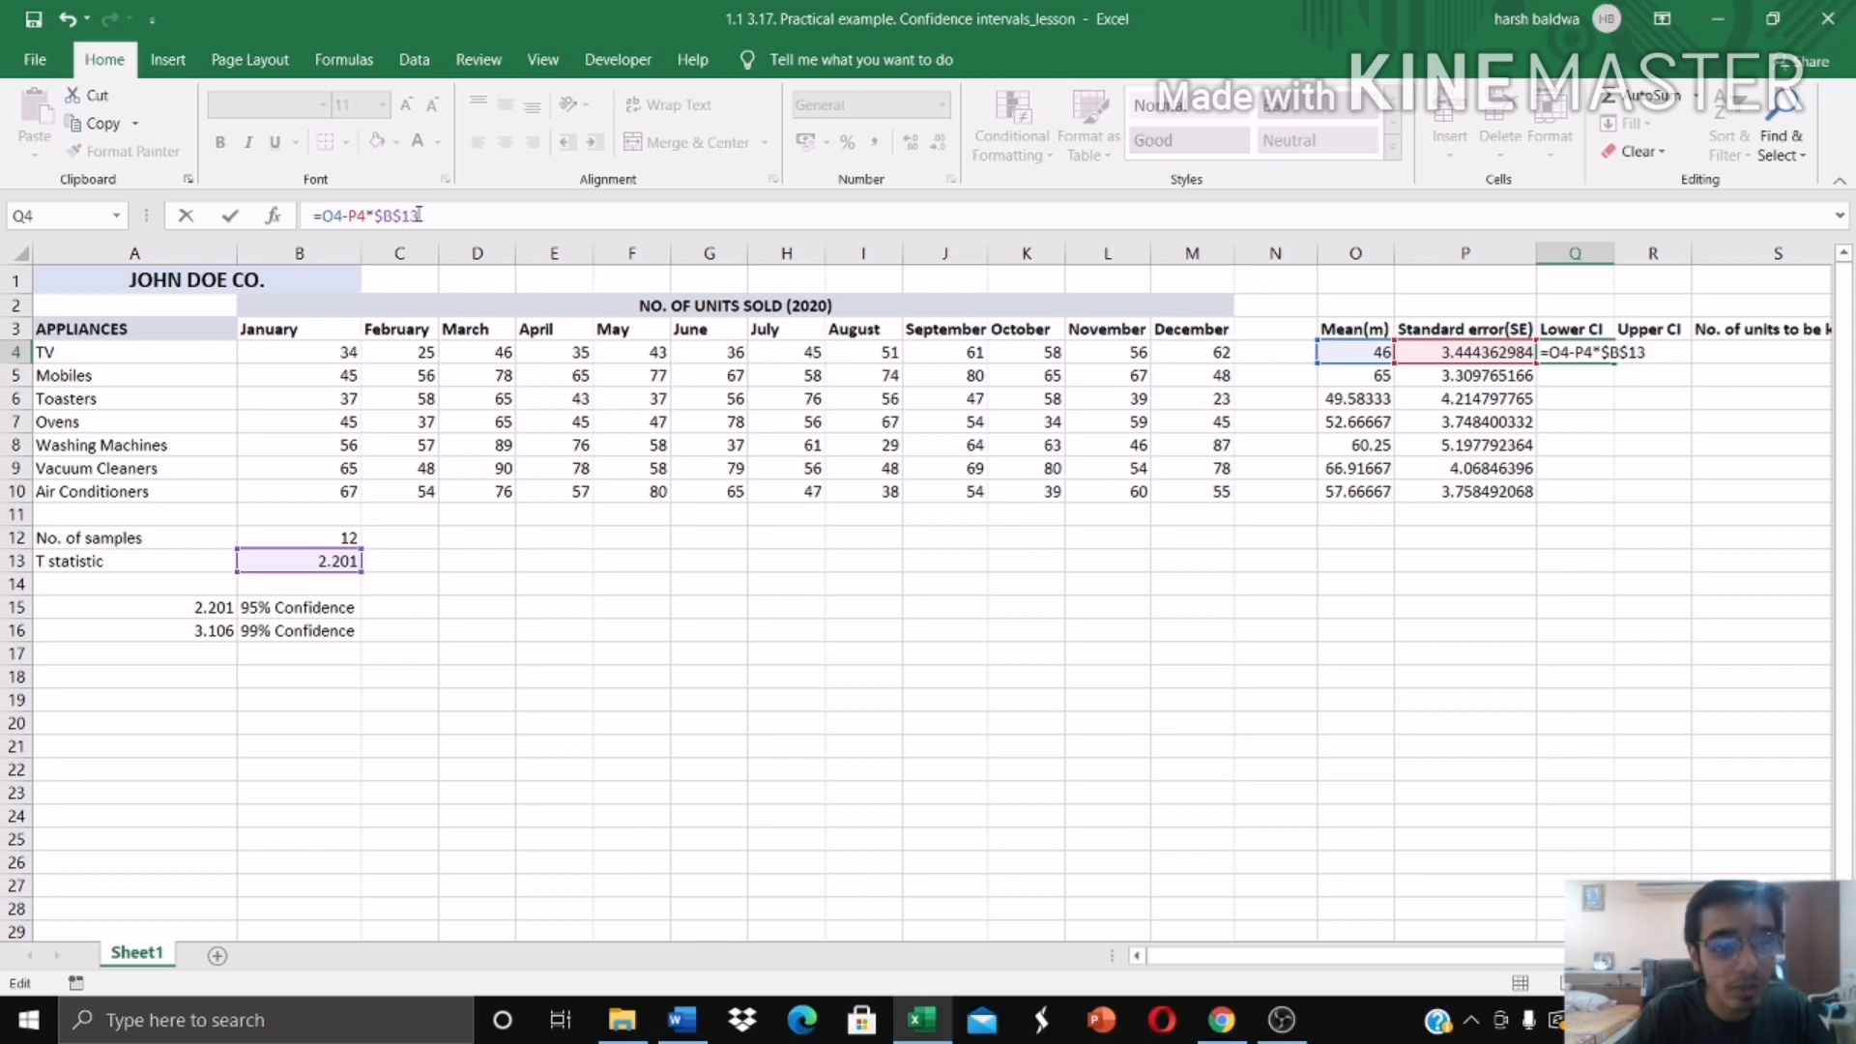
key(Return)
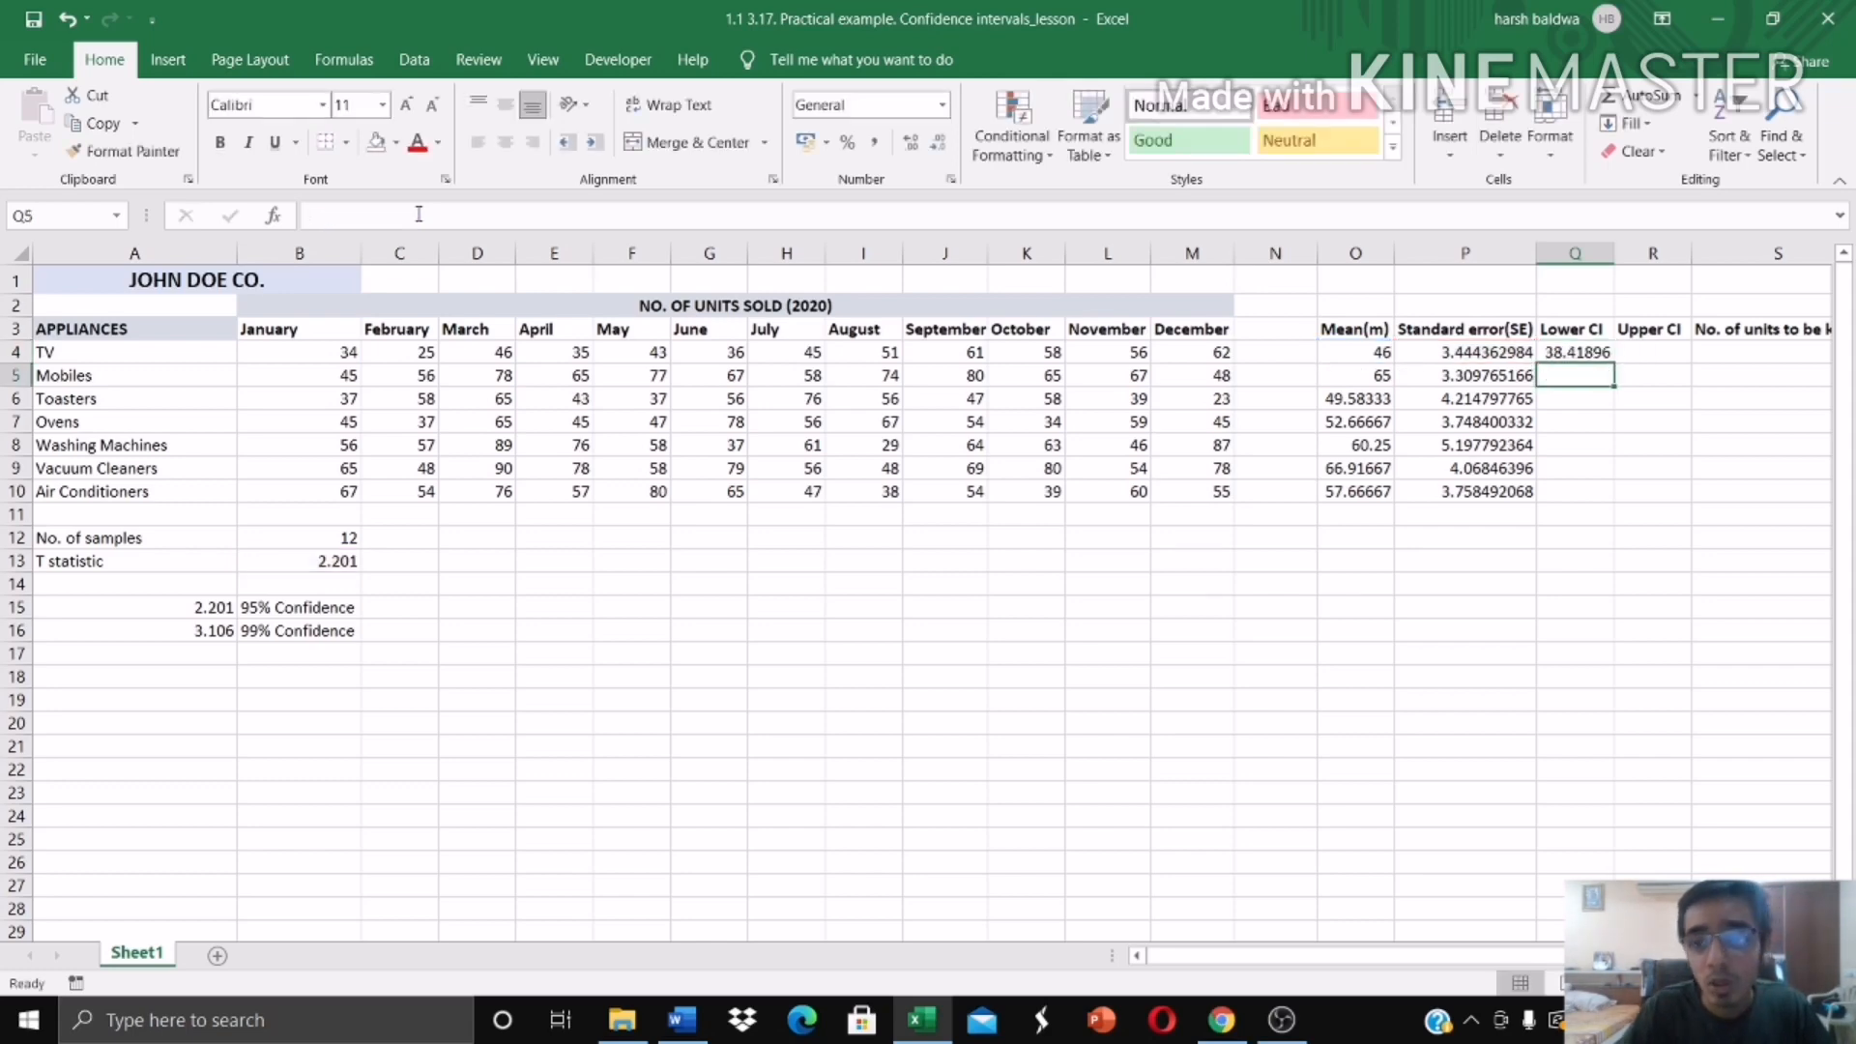
click(1584, 354)
drag(1614, 364, 1611, 497)
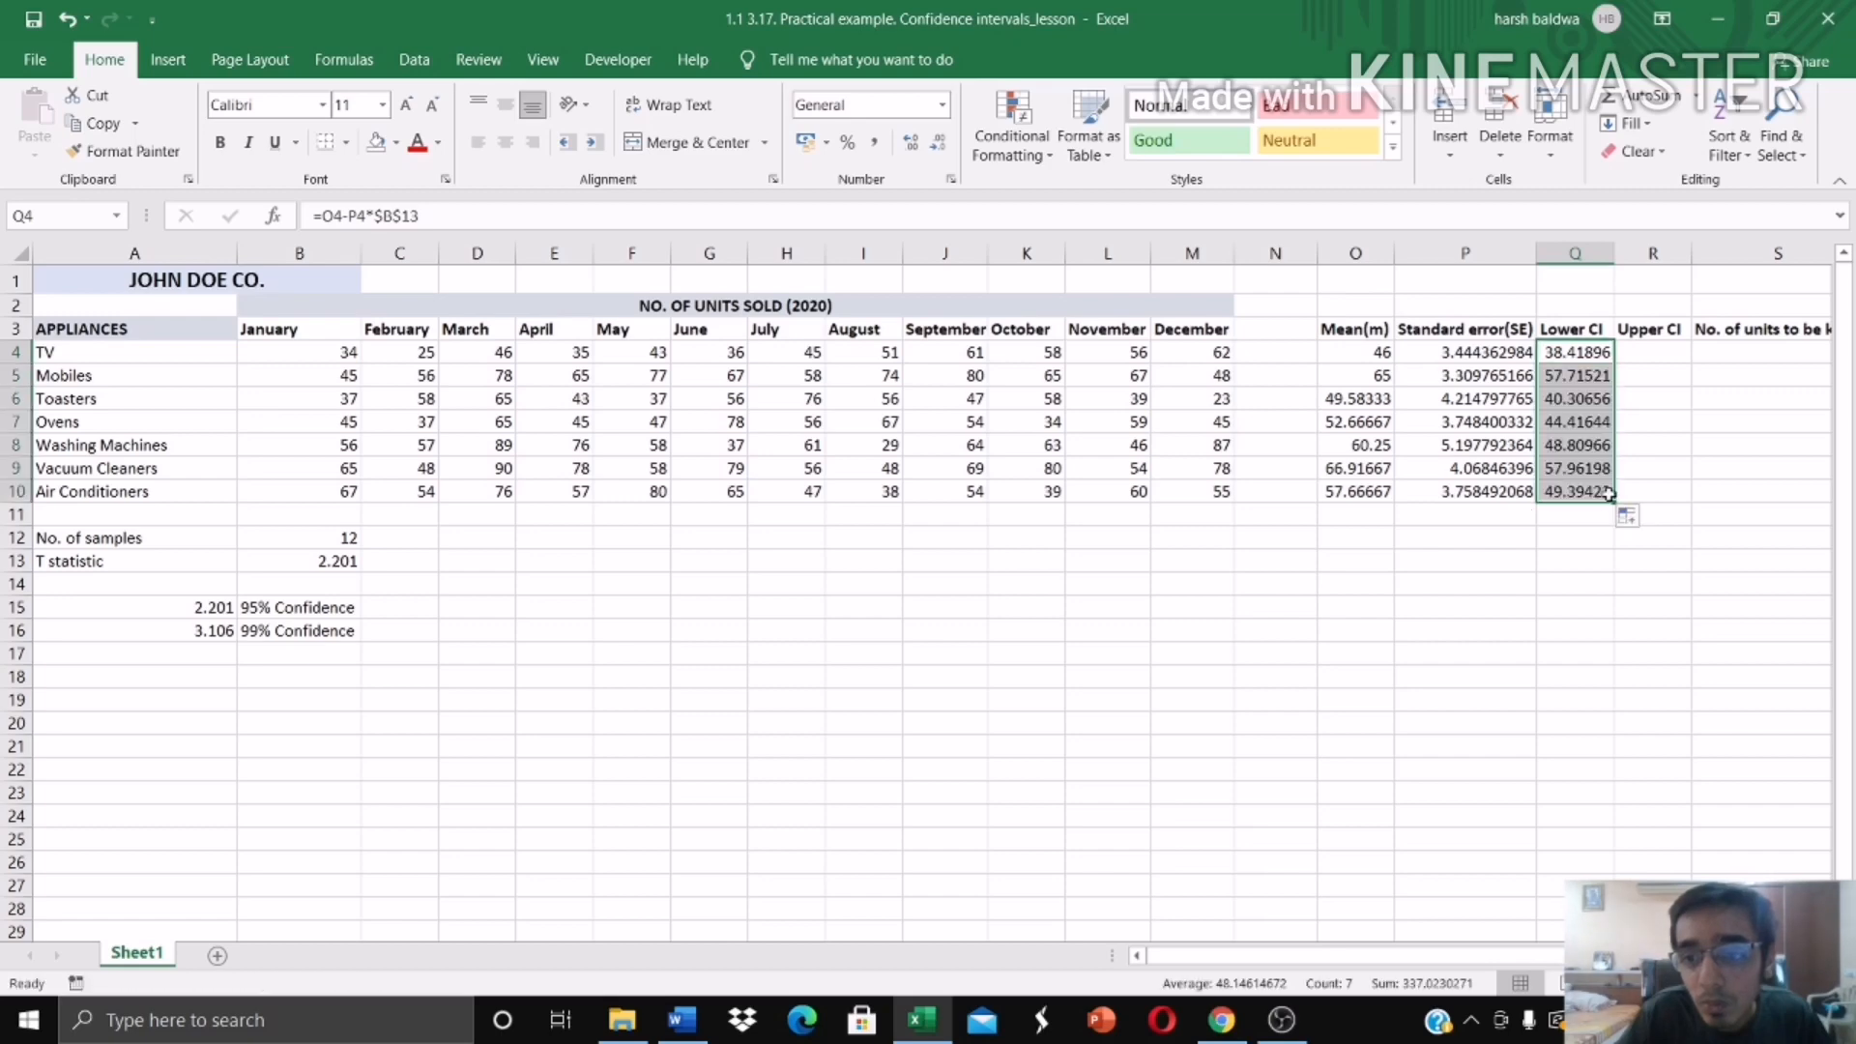
Step: Write the TV upper confidence limit formula =O4+P4*B13 in R4, using the mean, standard error and T statistic
click(1655, 350)
text(=)
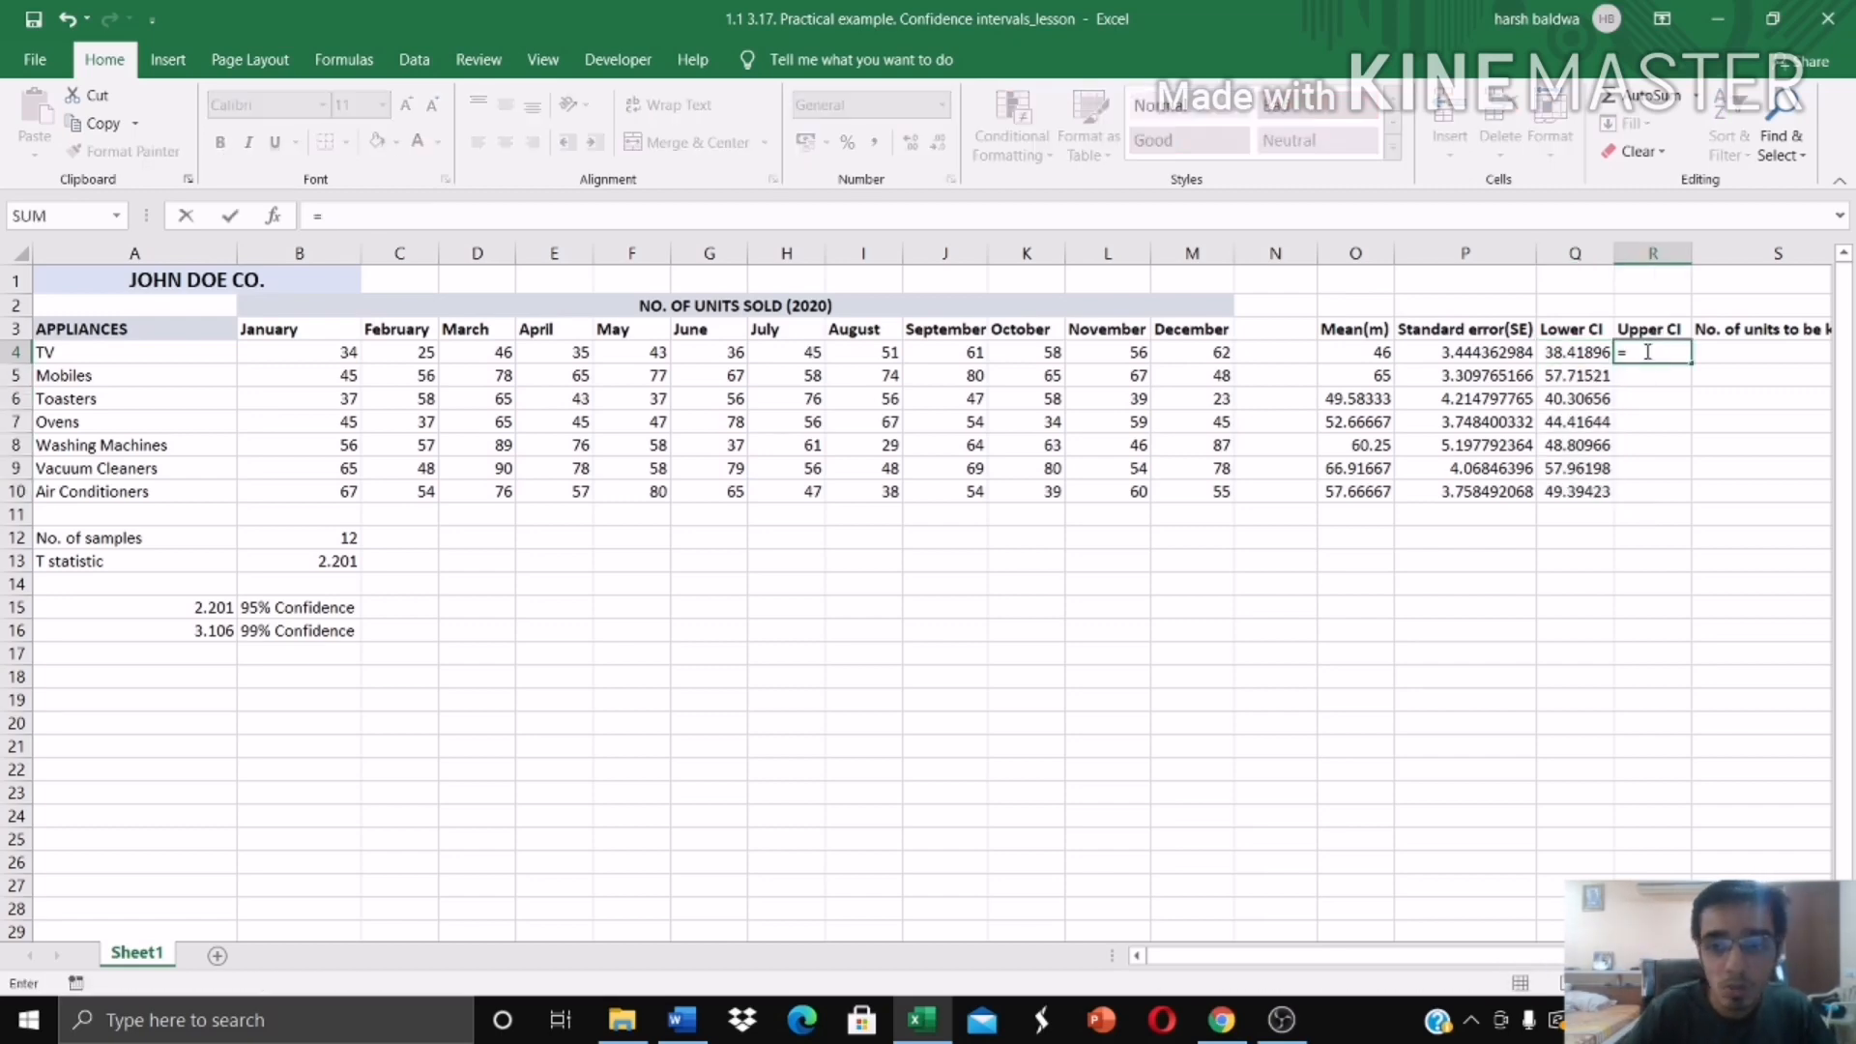
click(1366, 355)
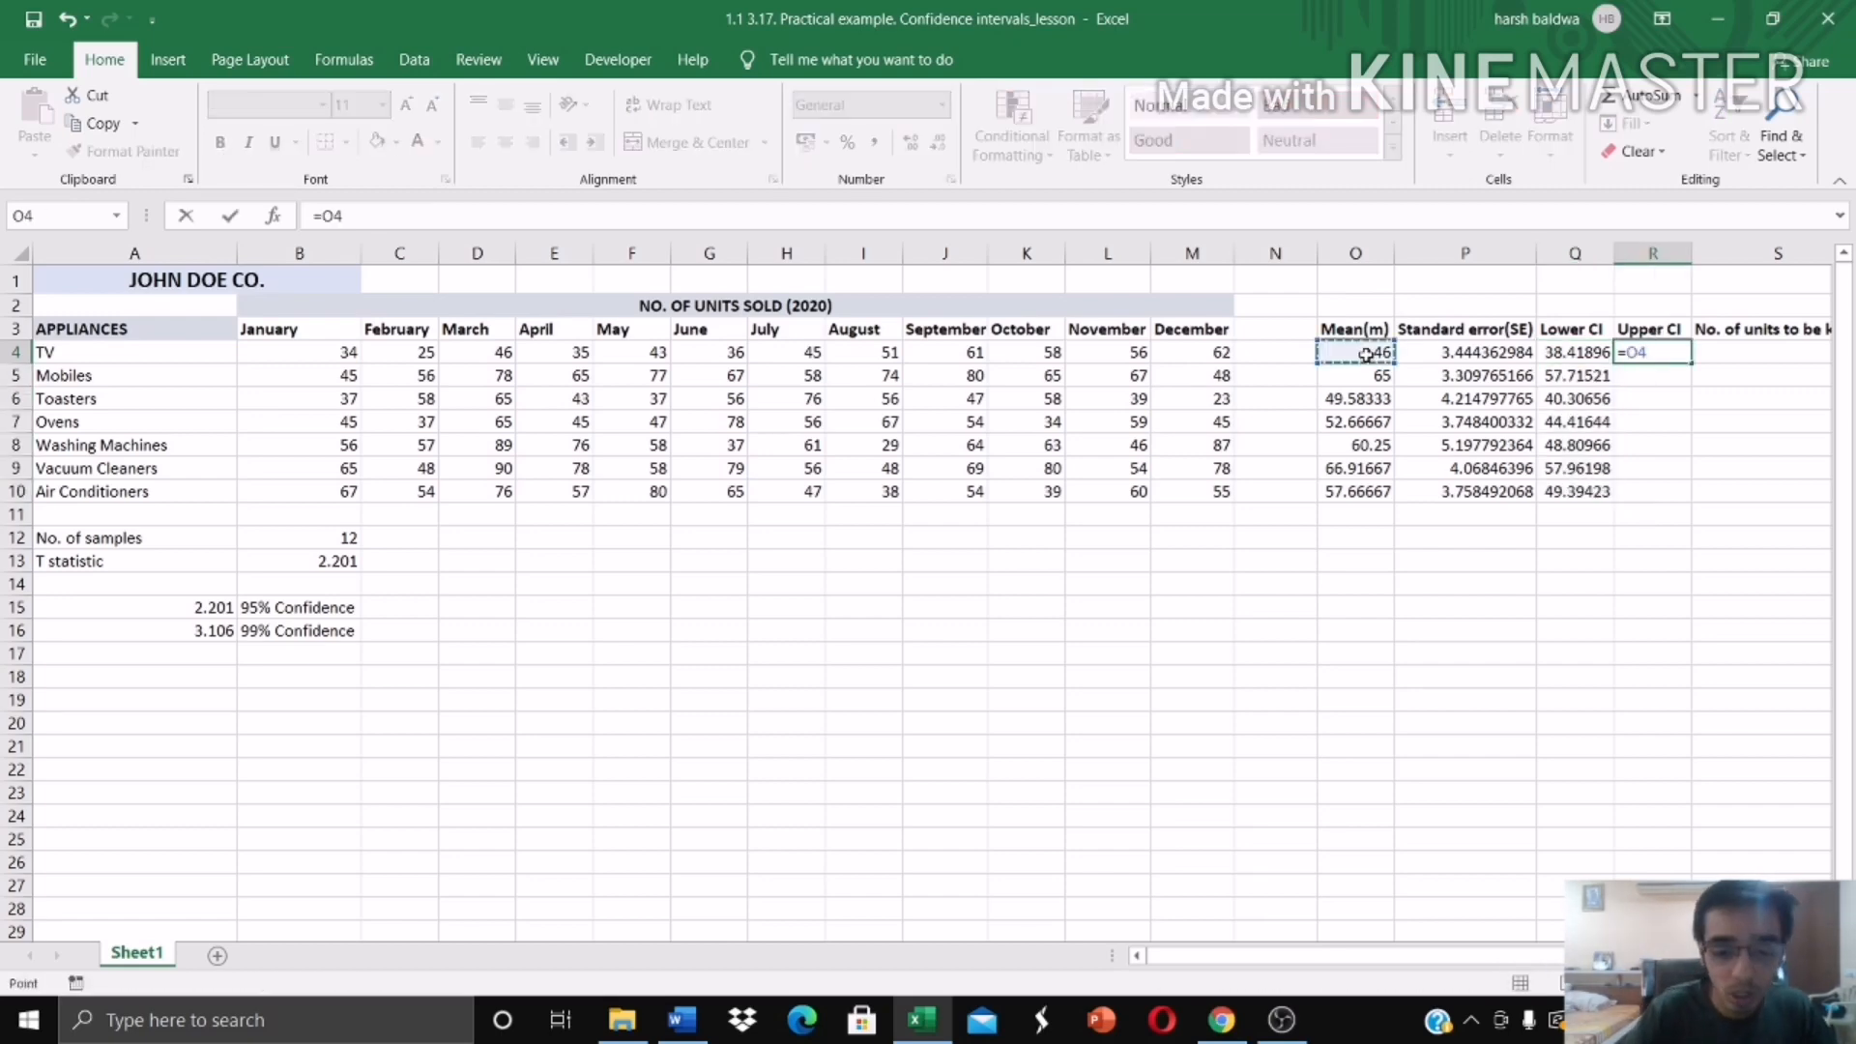
text(+)
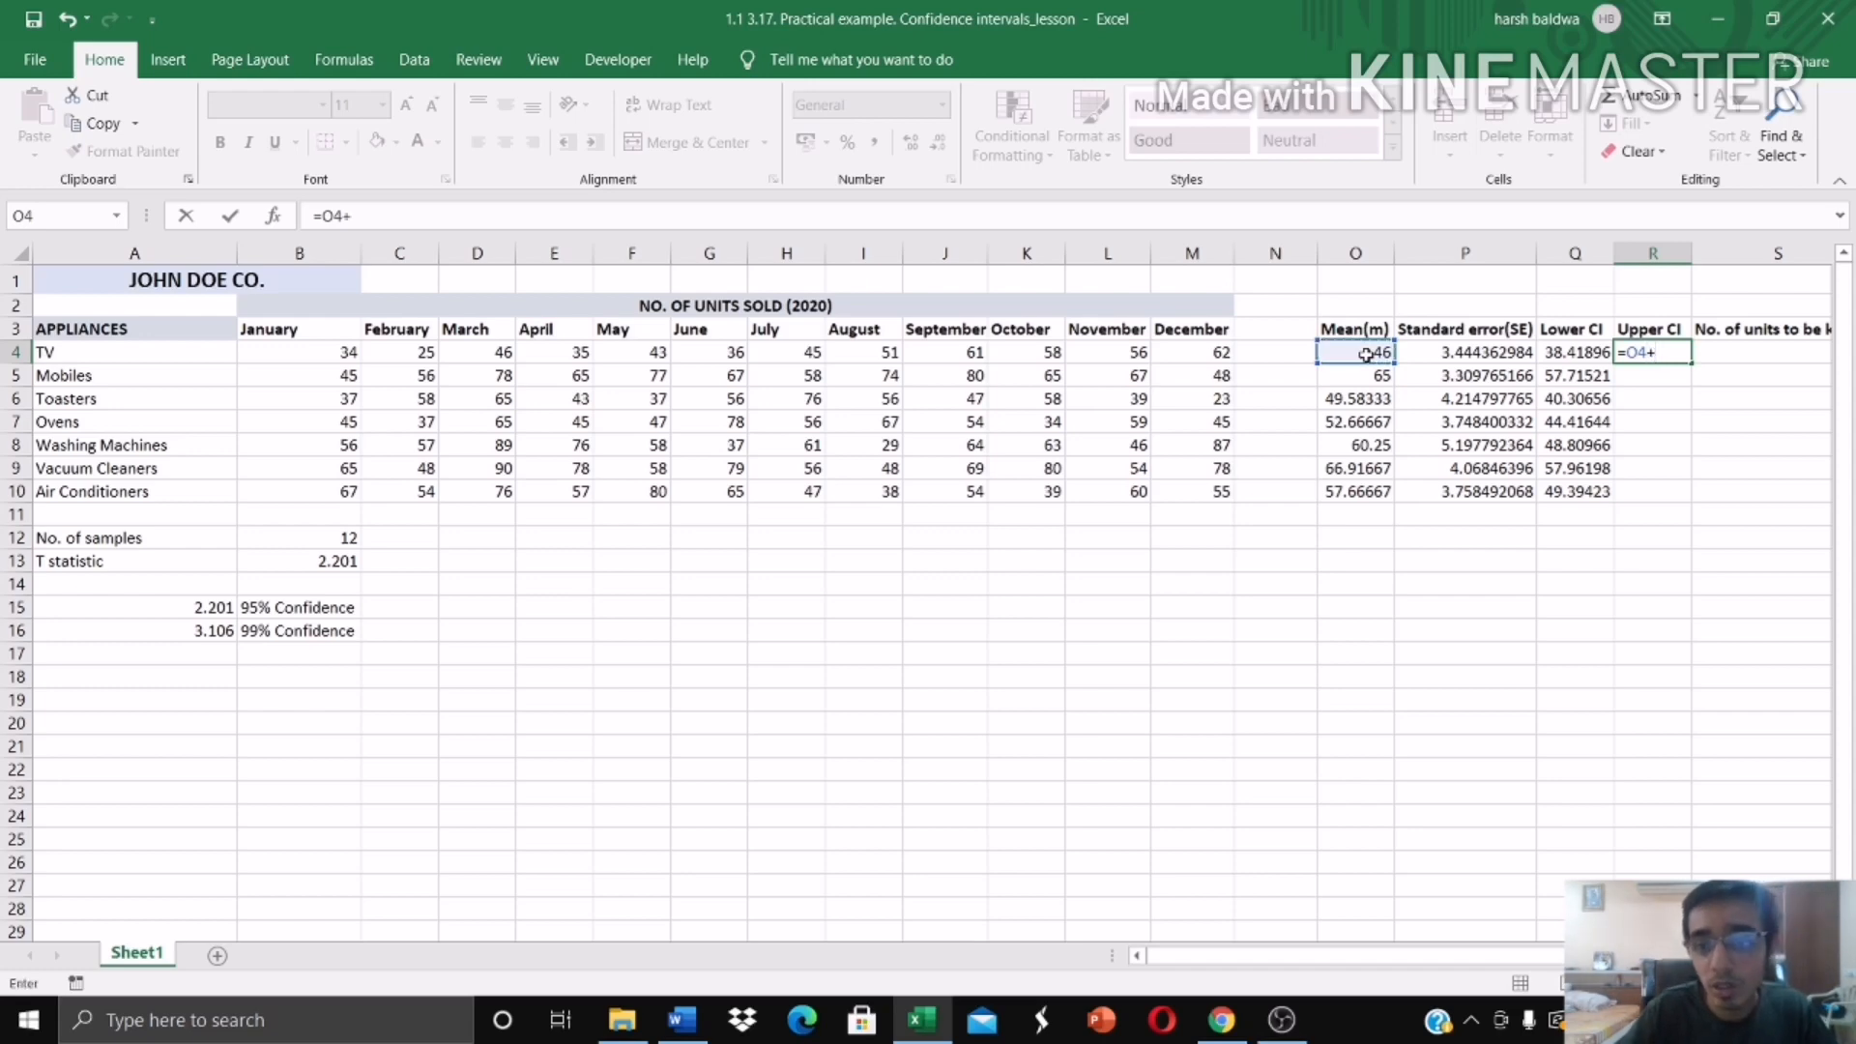
click(1489, 354)
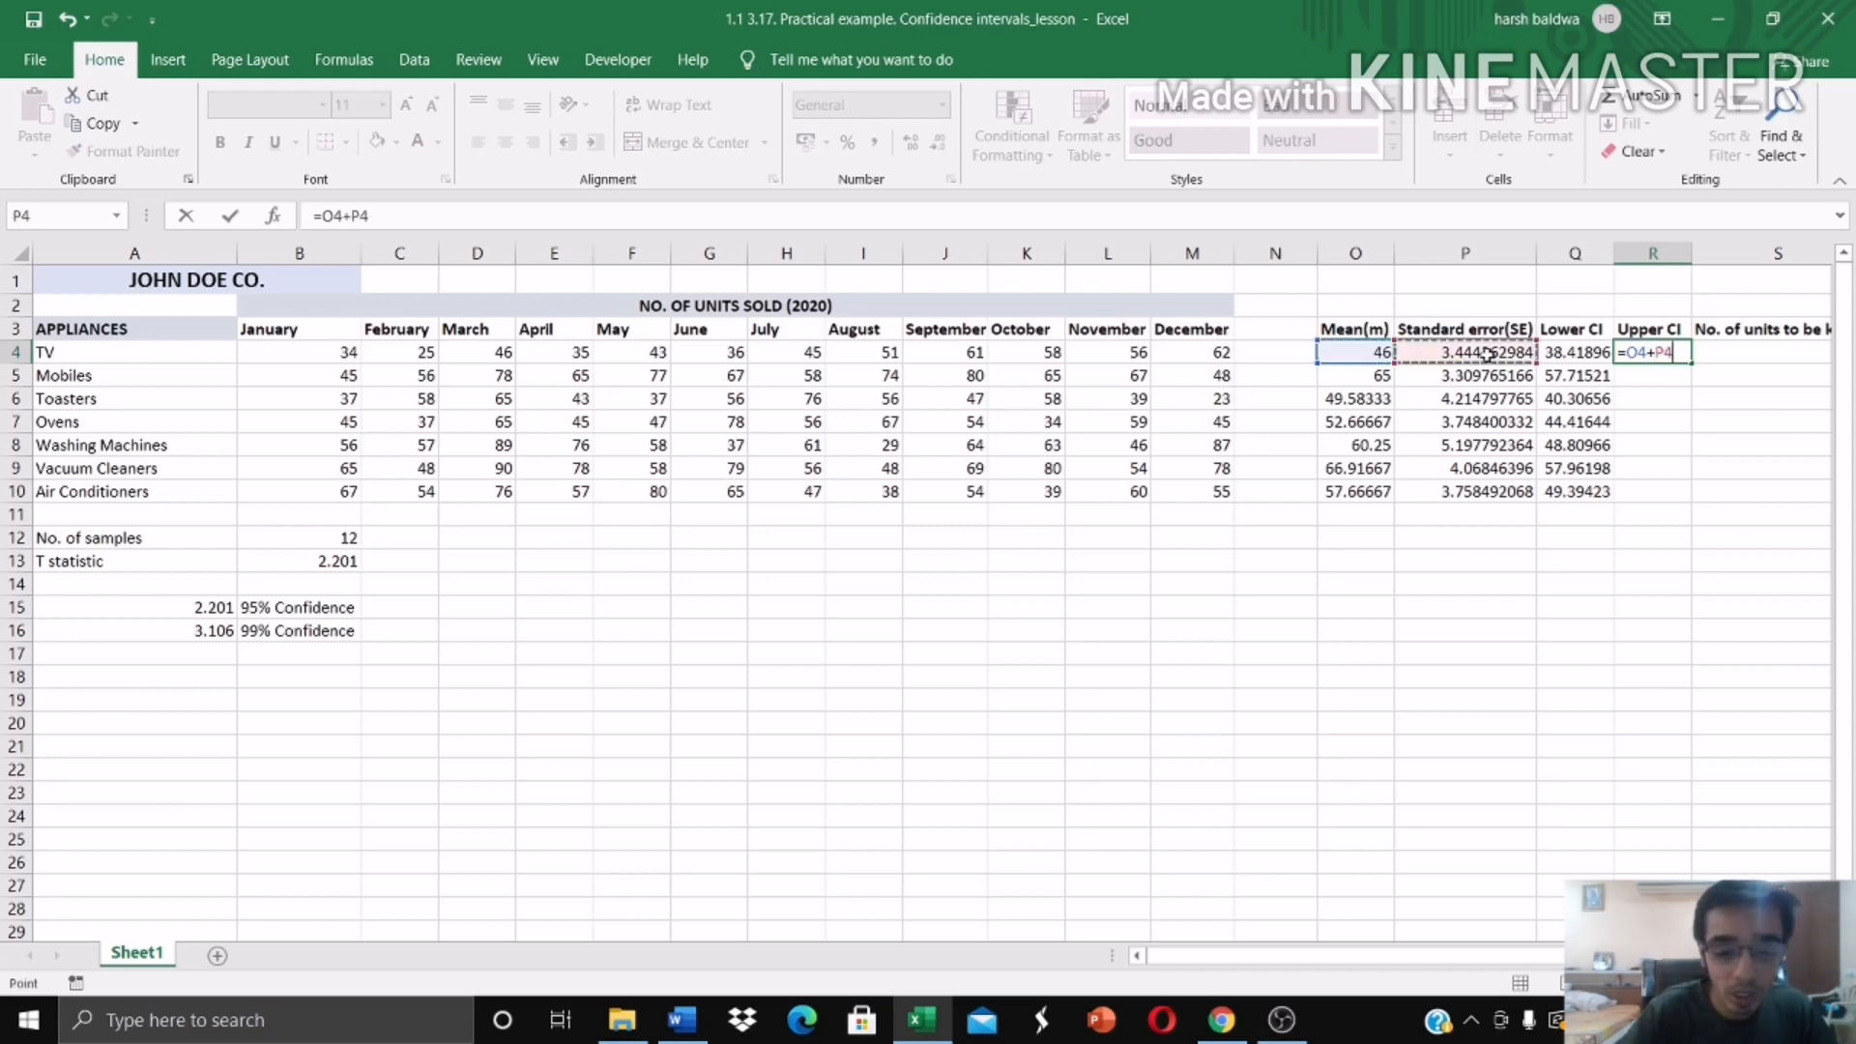
text(*)
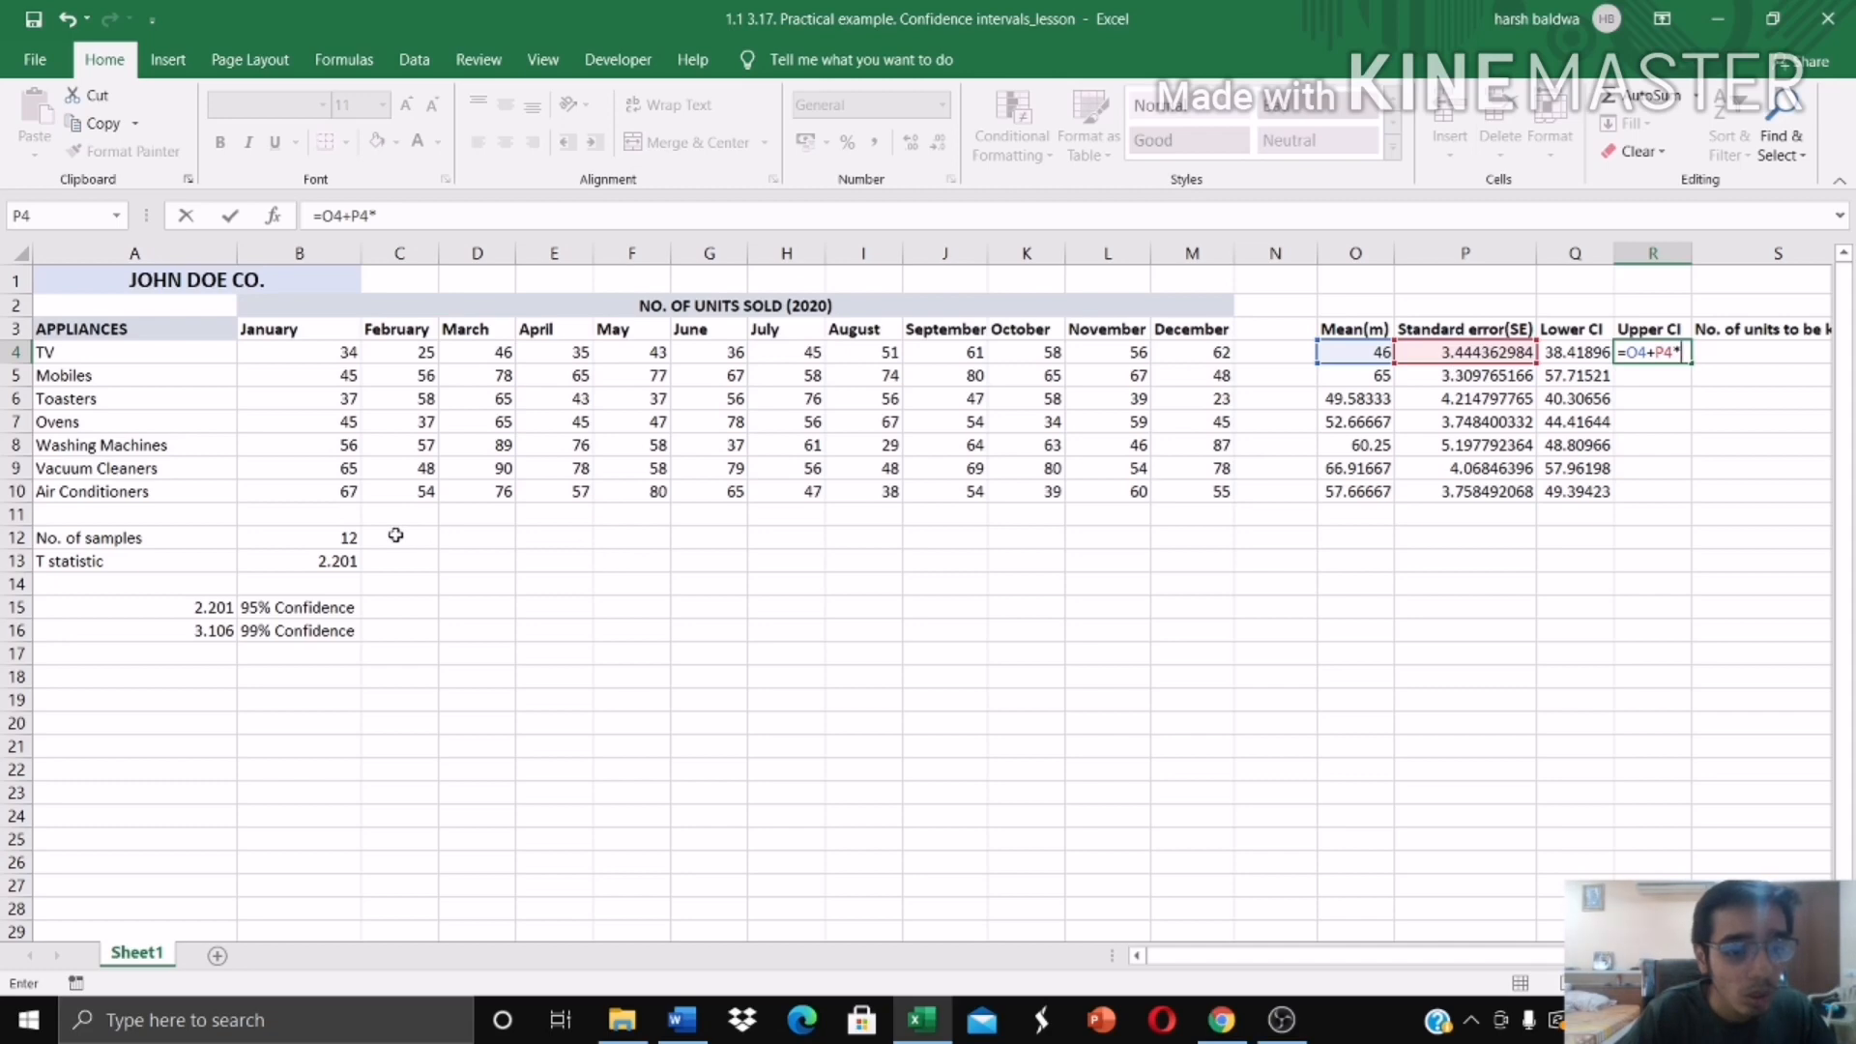
click(348, 559)
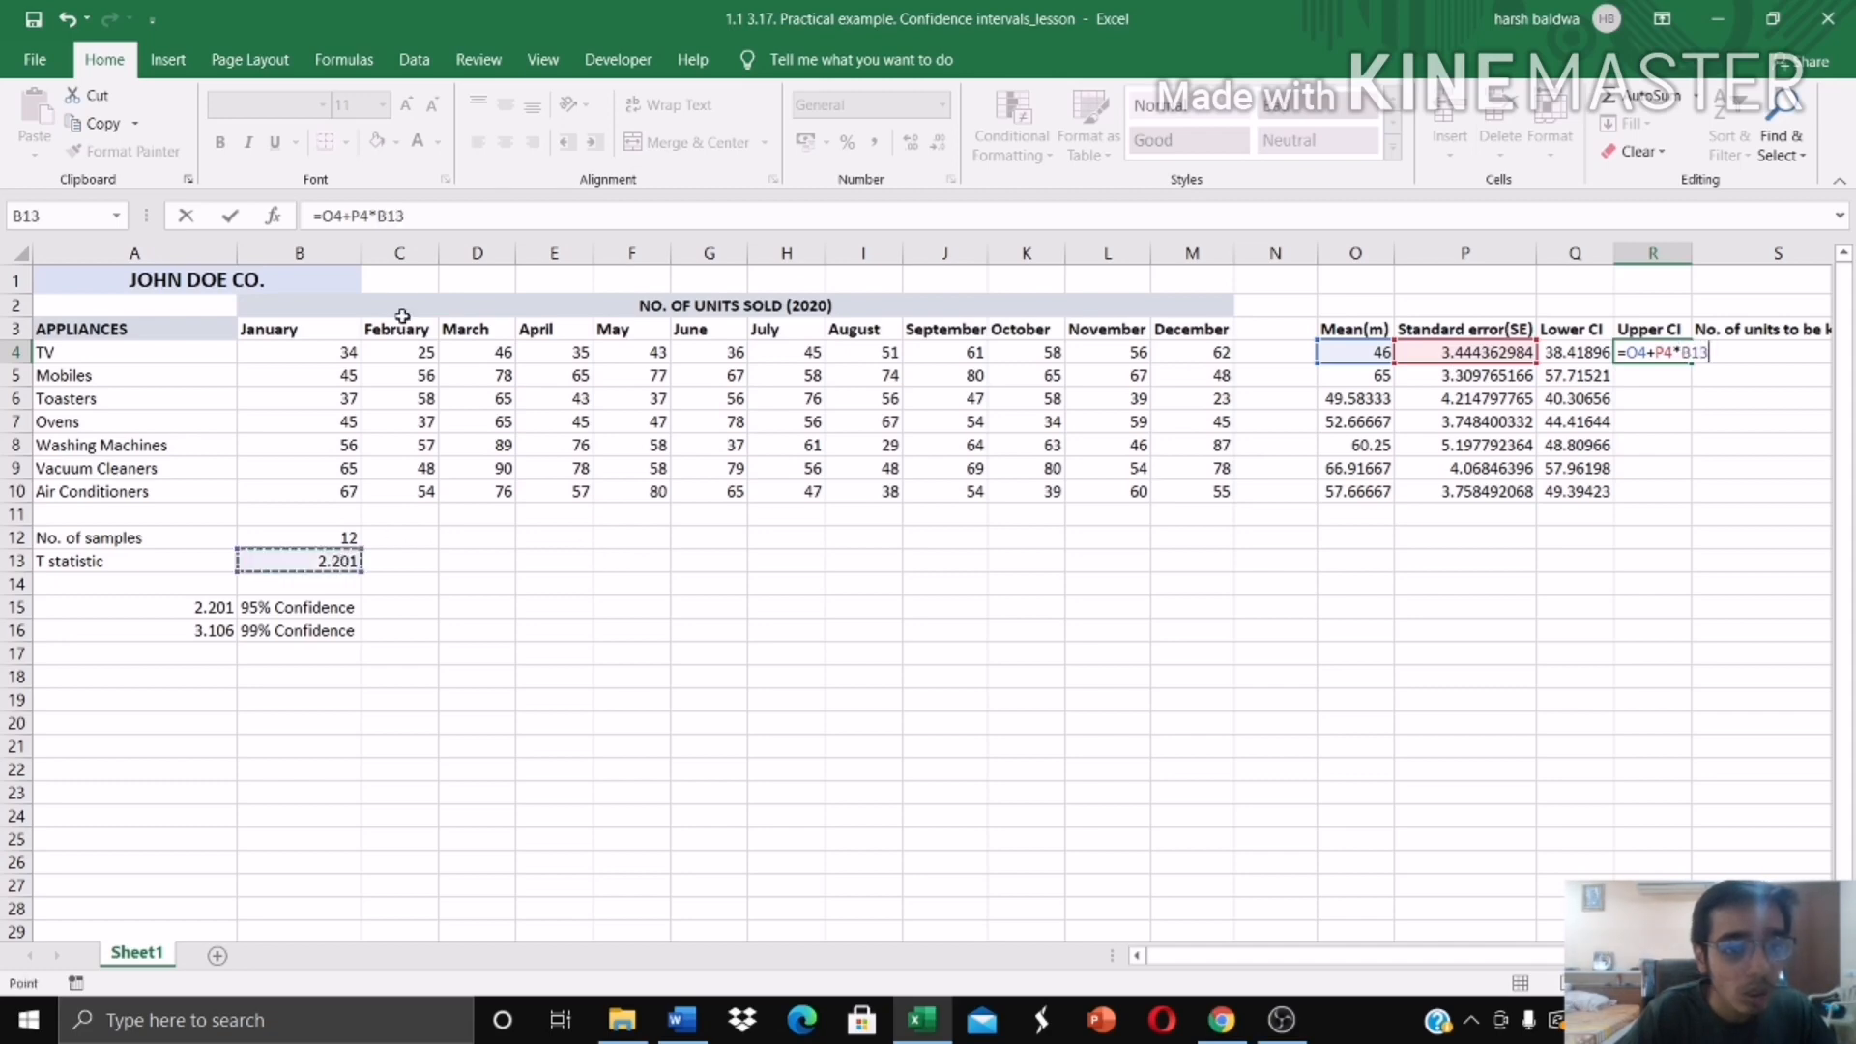
Step: Make the T statistic reference absolute as $B$13 in the R4 formula and fill it down to R10
click(378, 215)
text($)
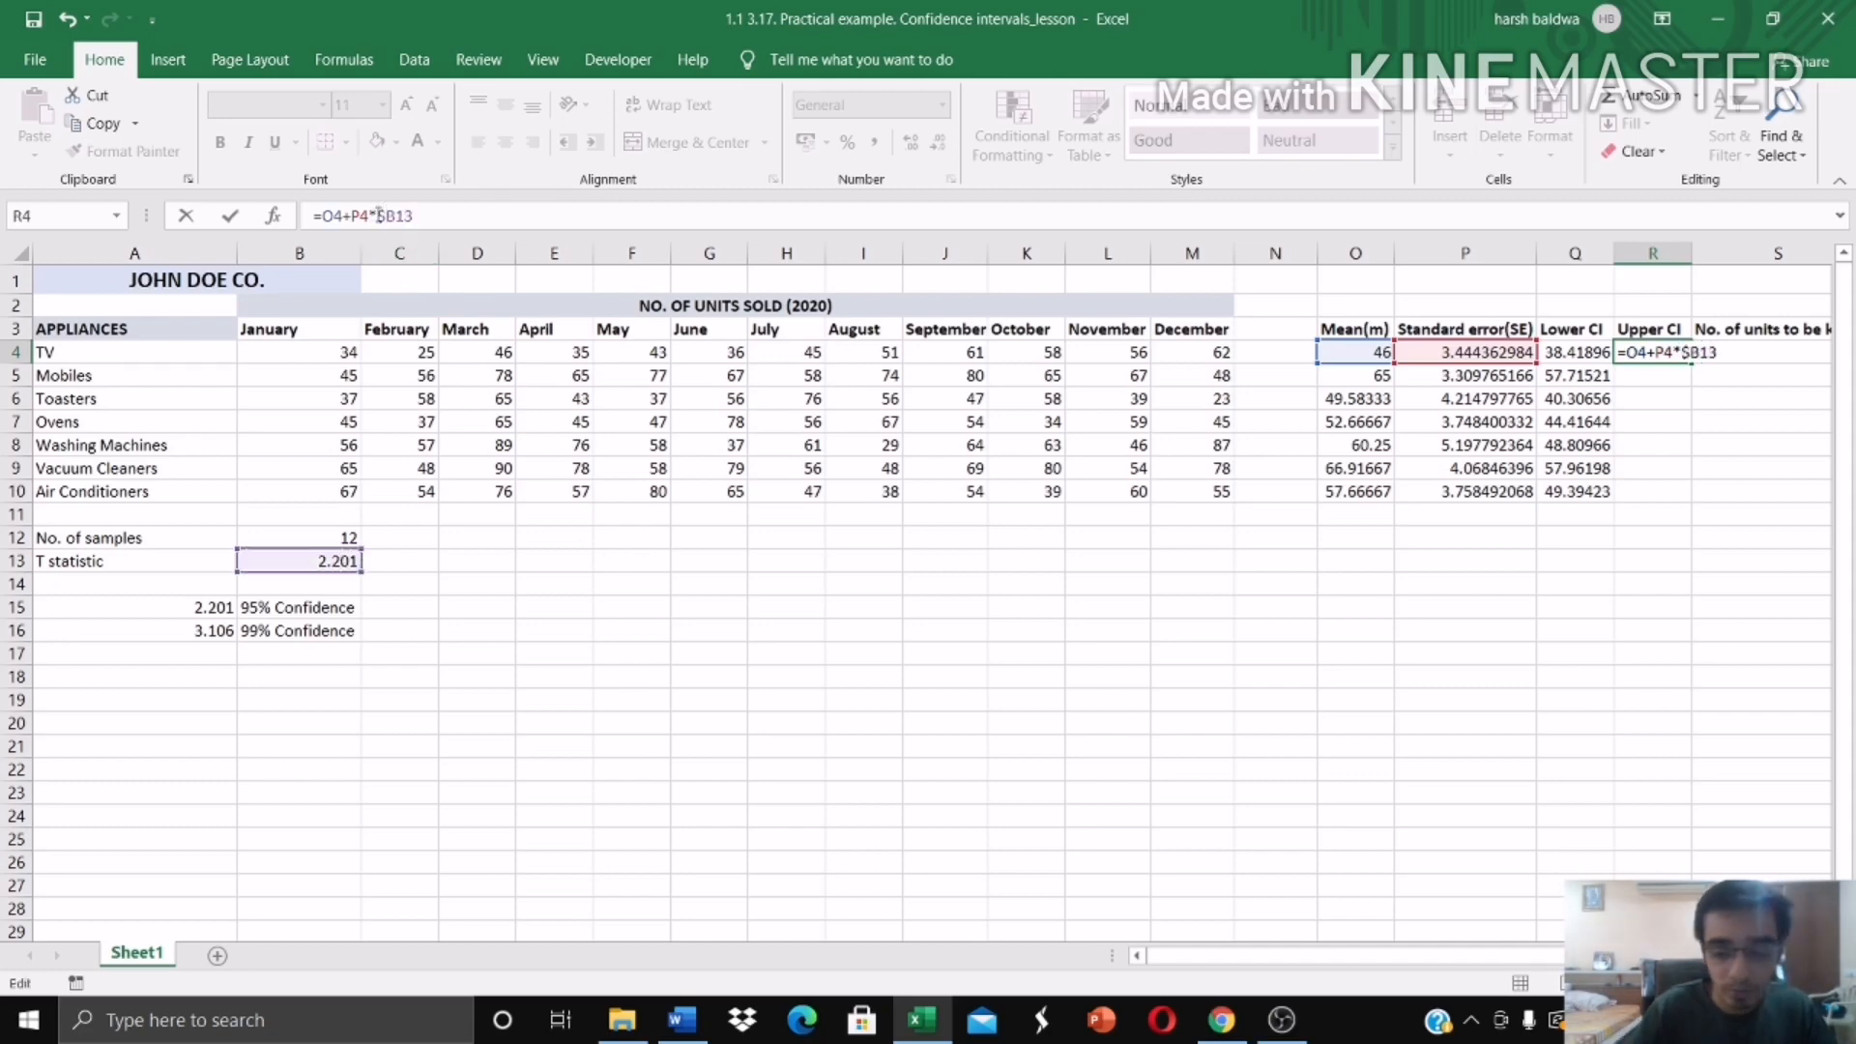
text($)
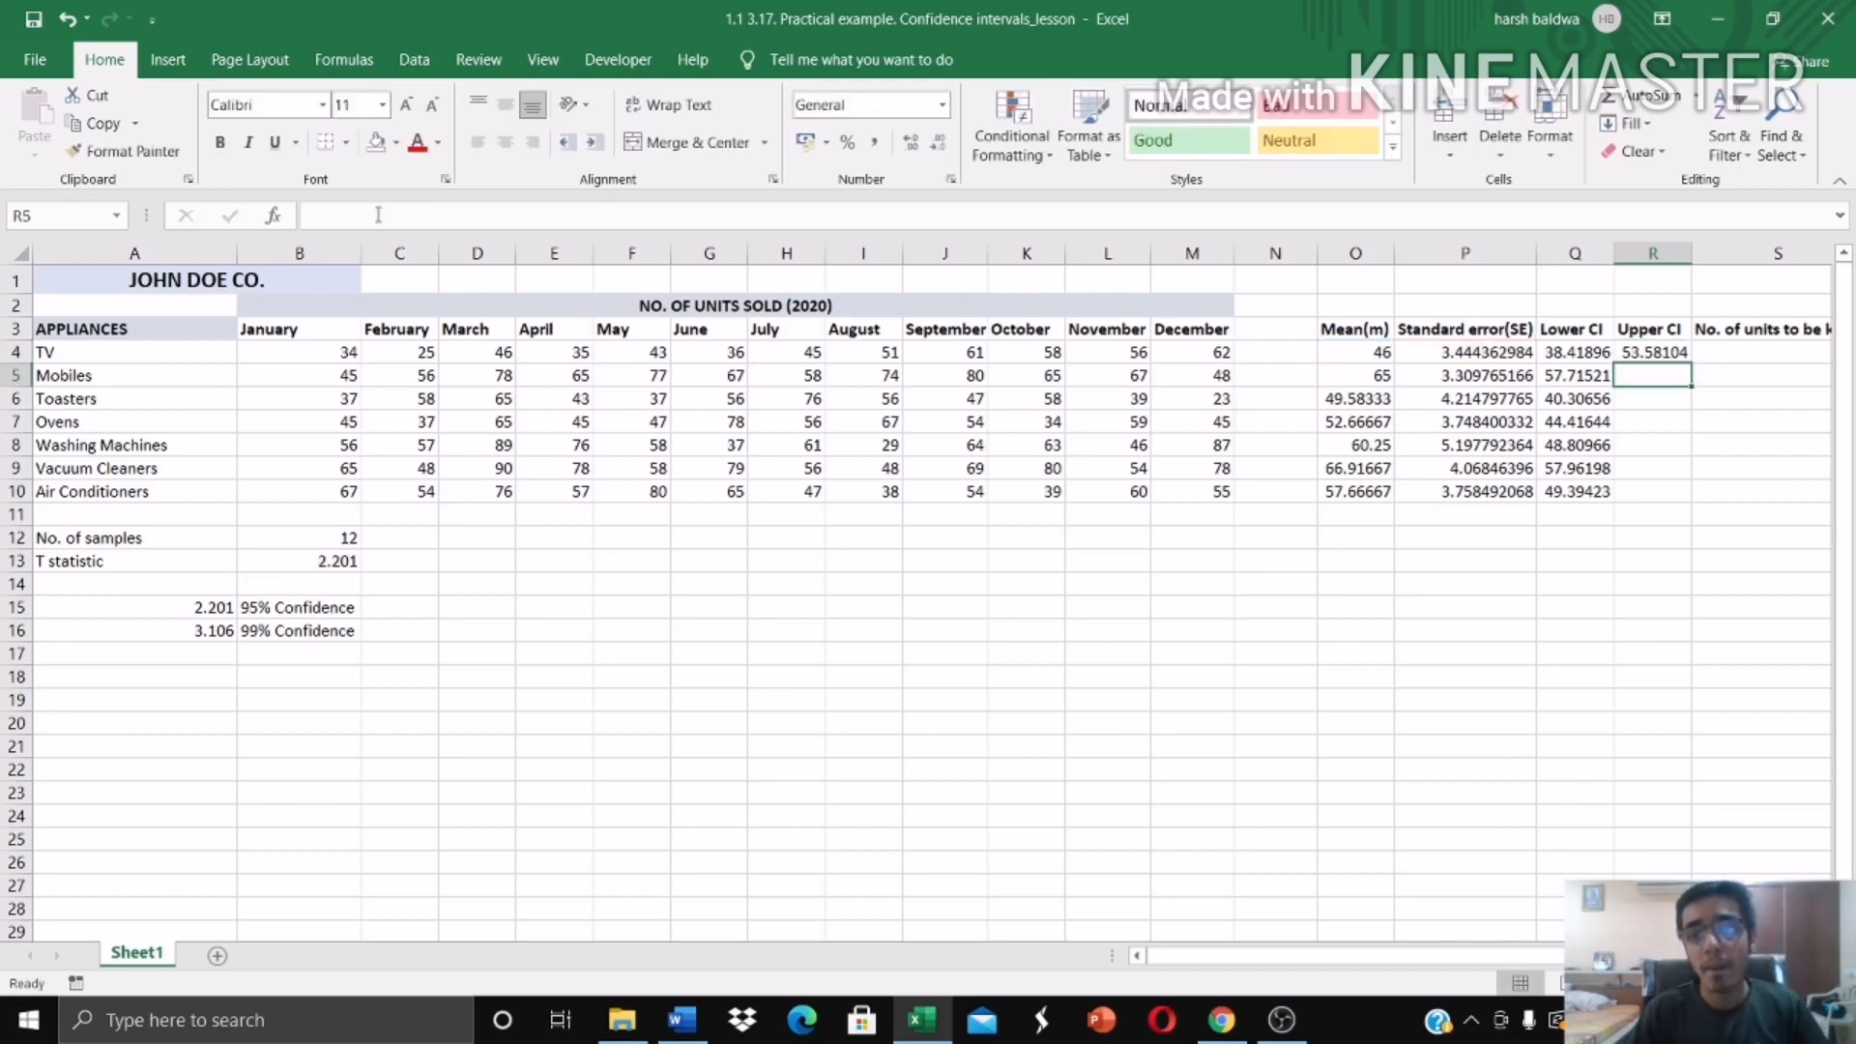
key(Return)
click(1684, 354)
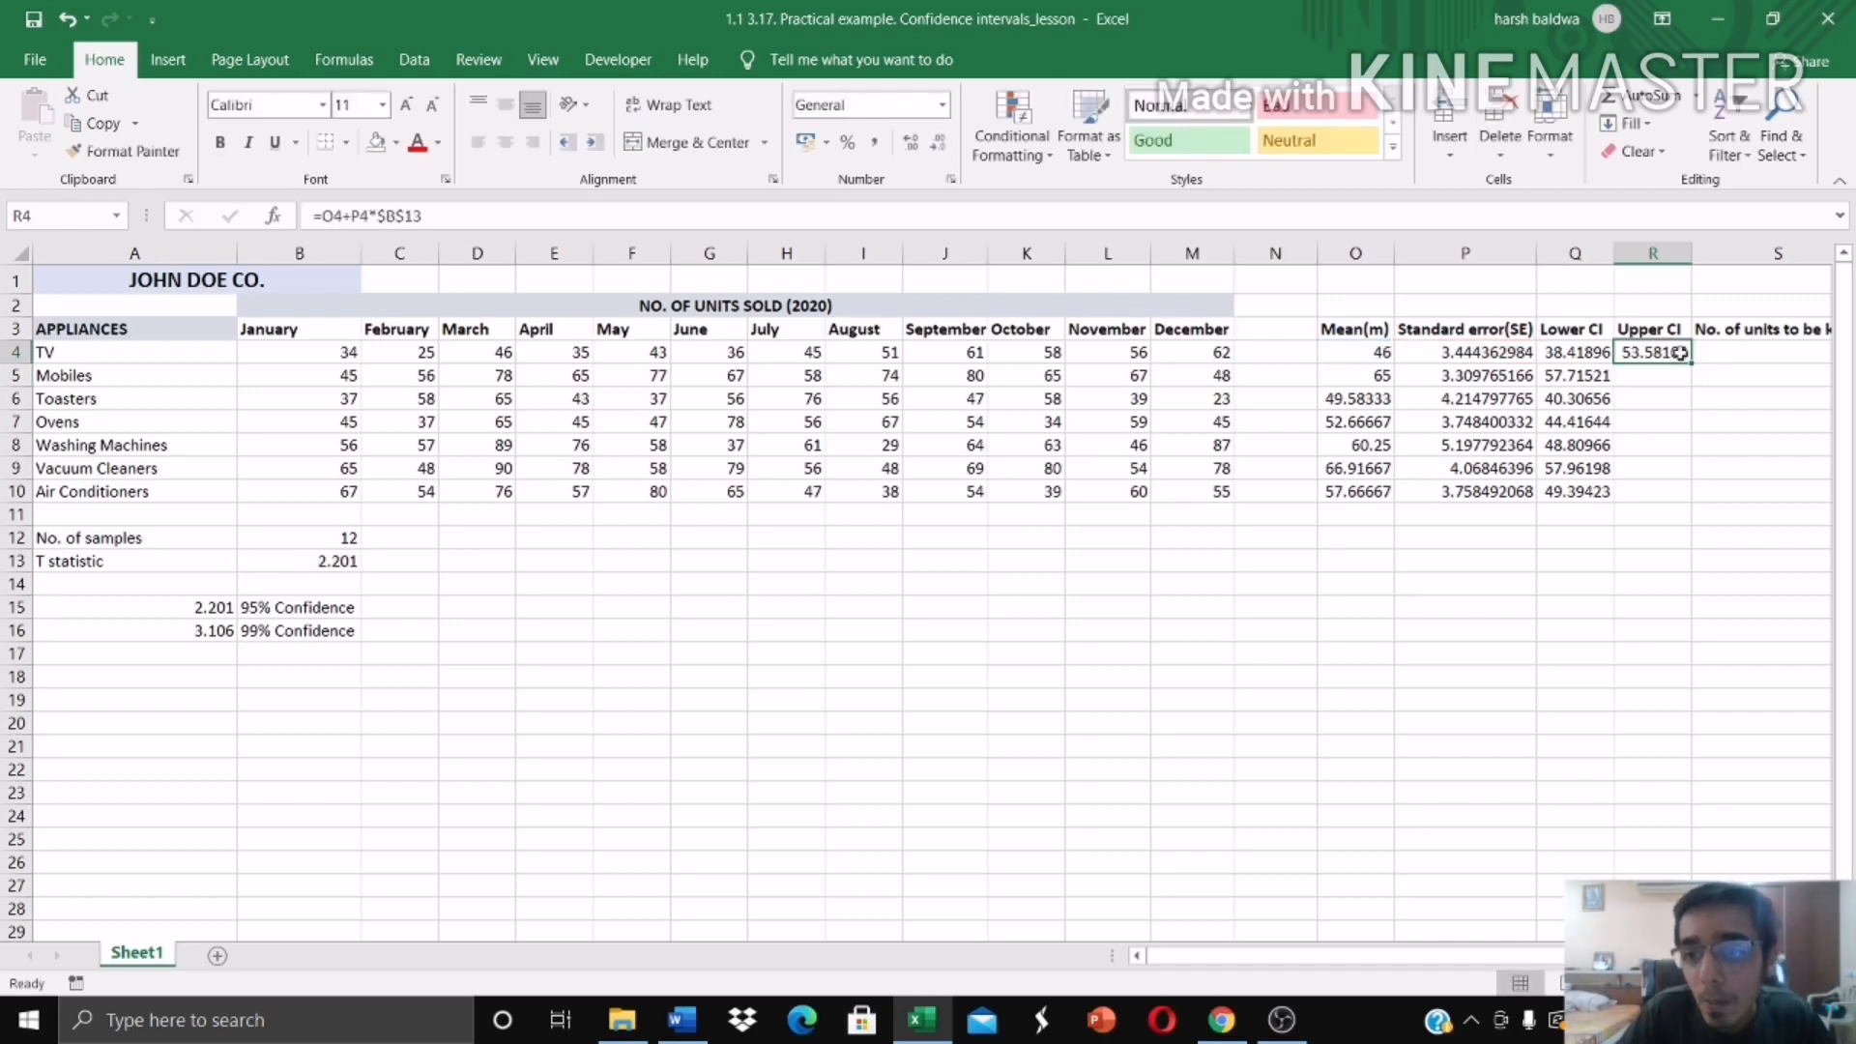
drag(1693, 362, 1682, 498)
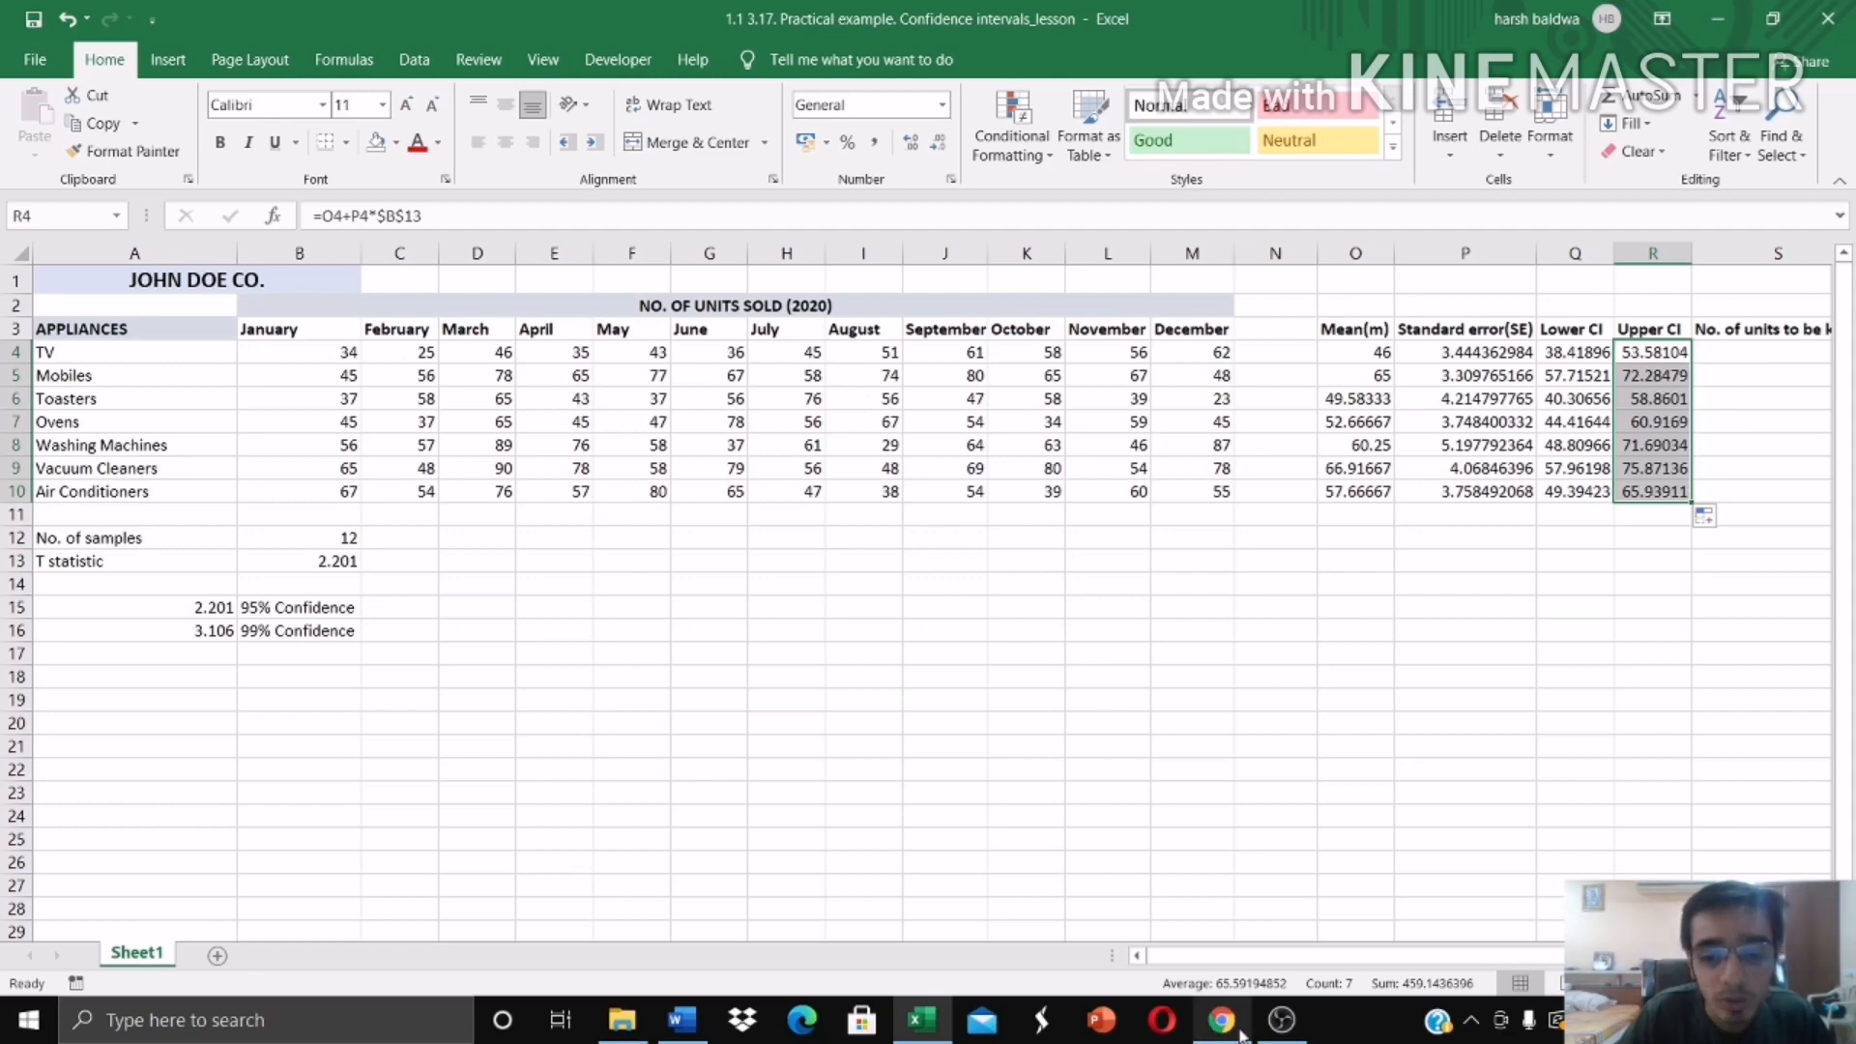
Step: Consult the t table image in Chrome, return to Excel and check the Toasters lower confidence limit formula
mouse_move(1236, 1035)
click(1223, 928)
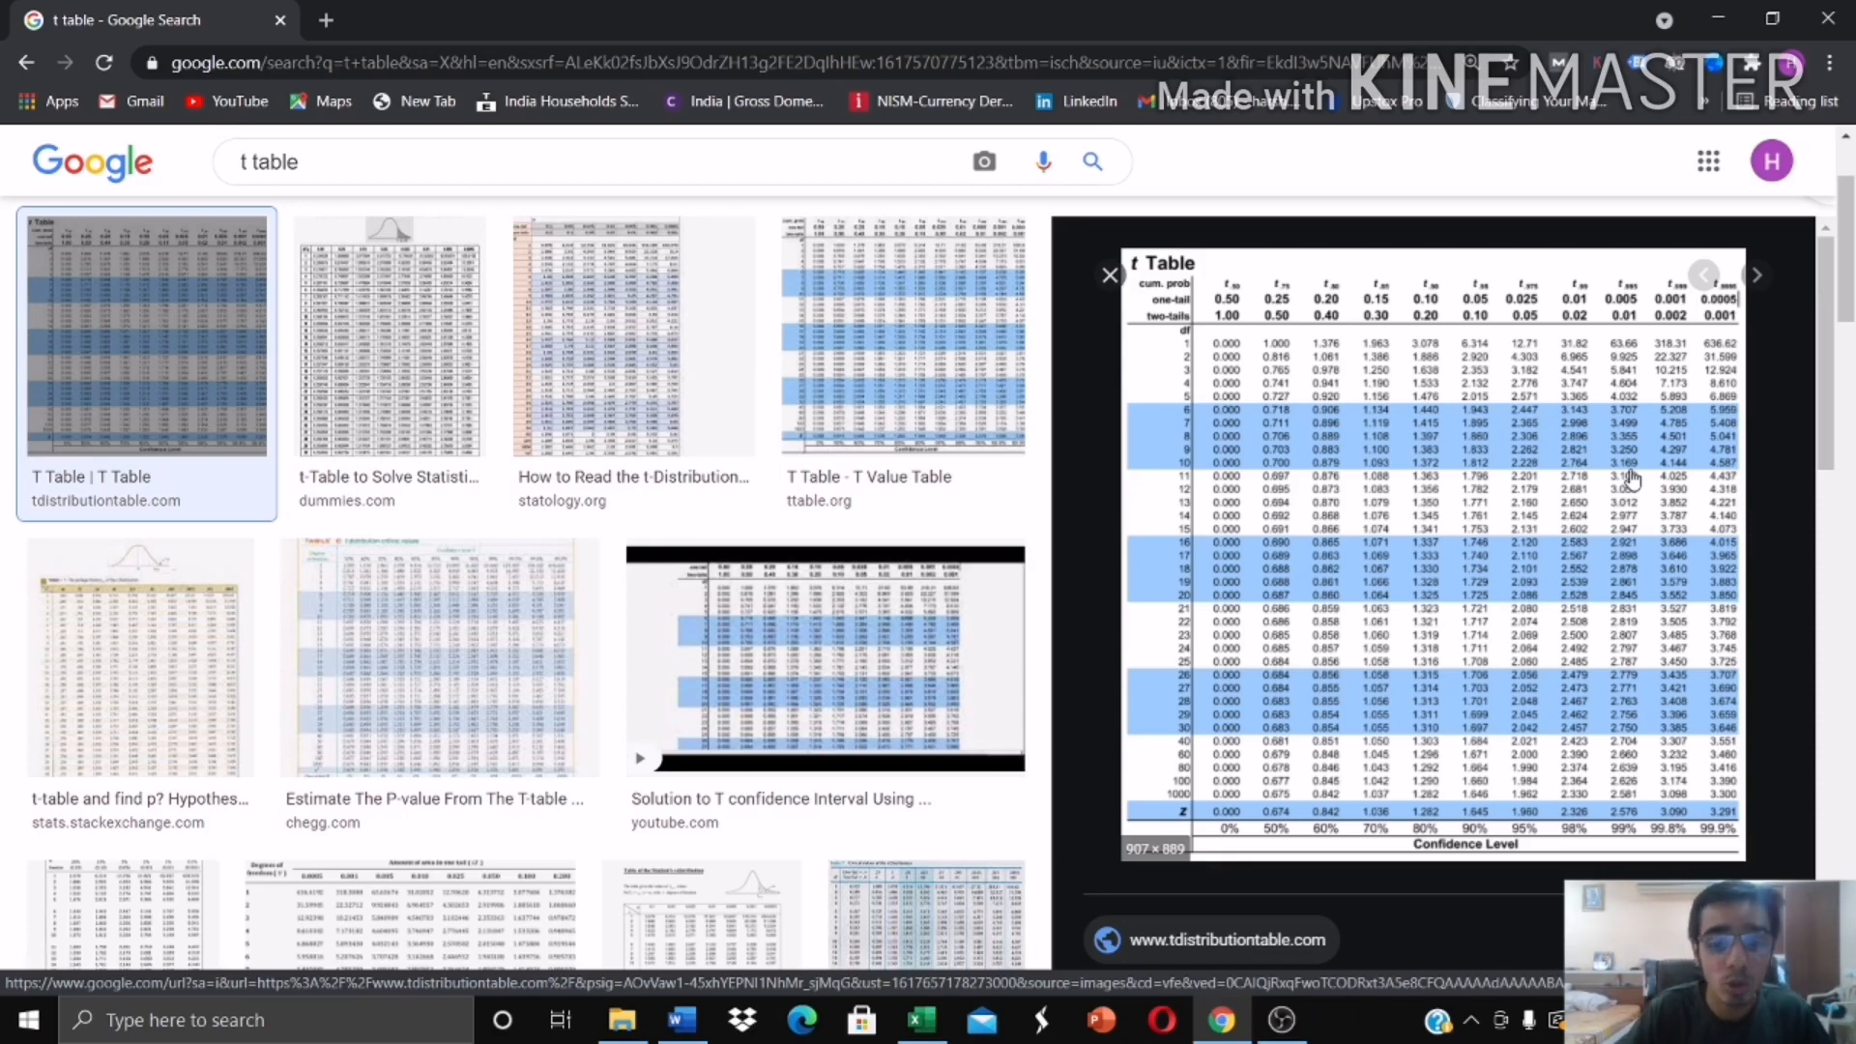
click(1234, 1033)
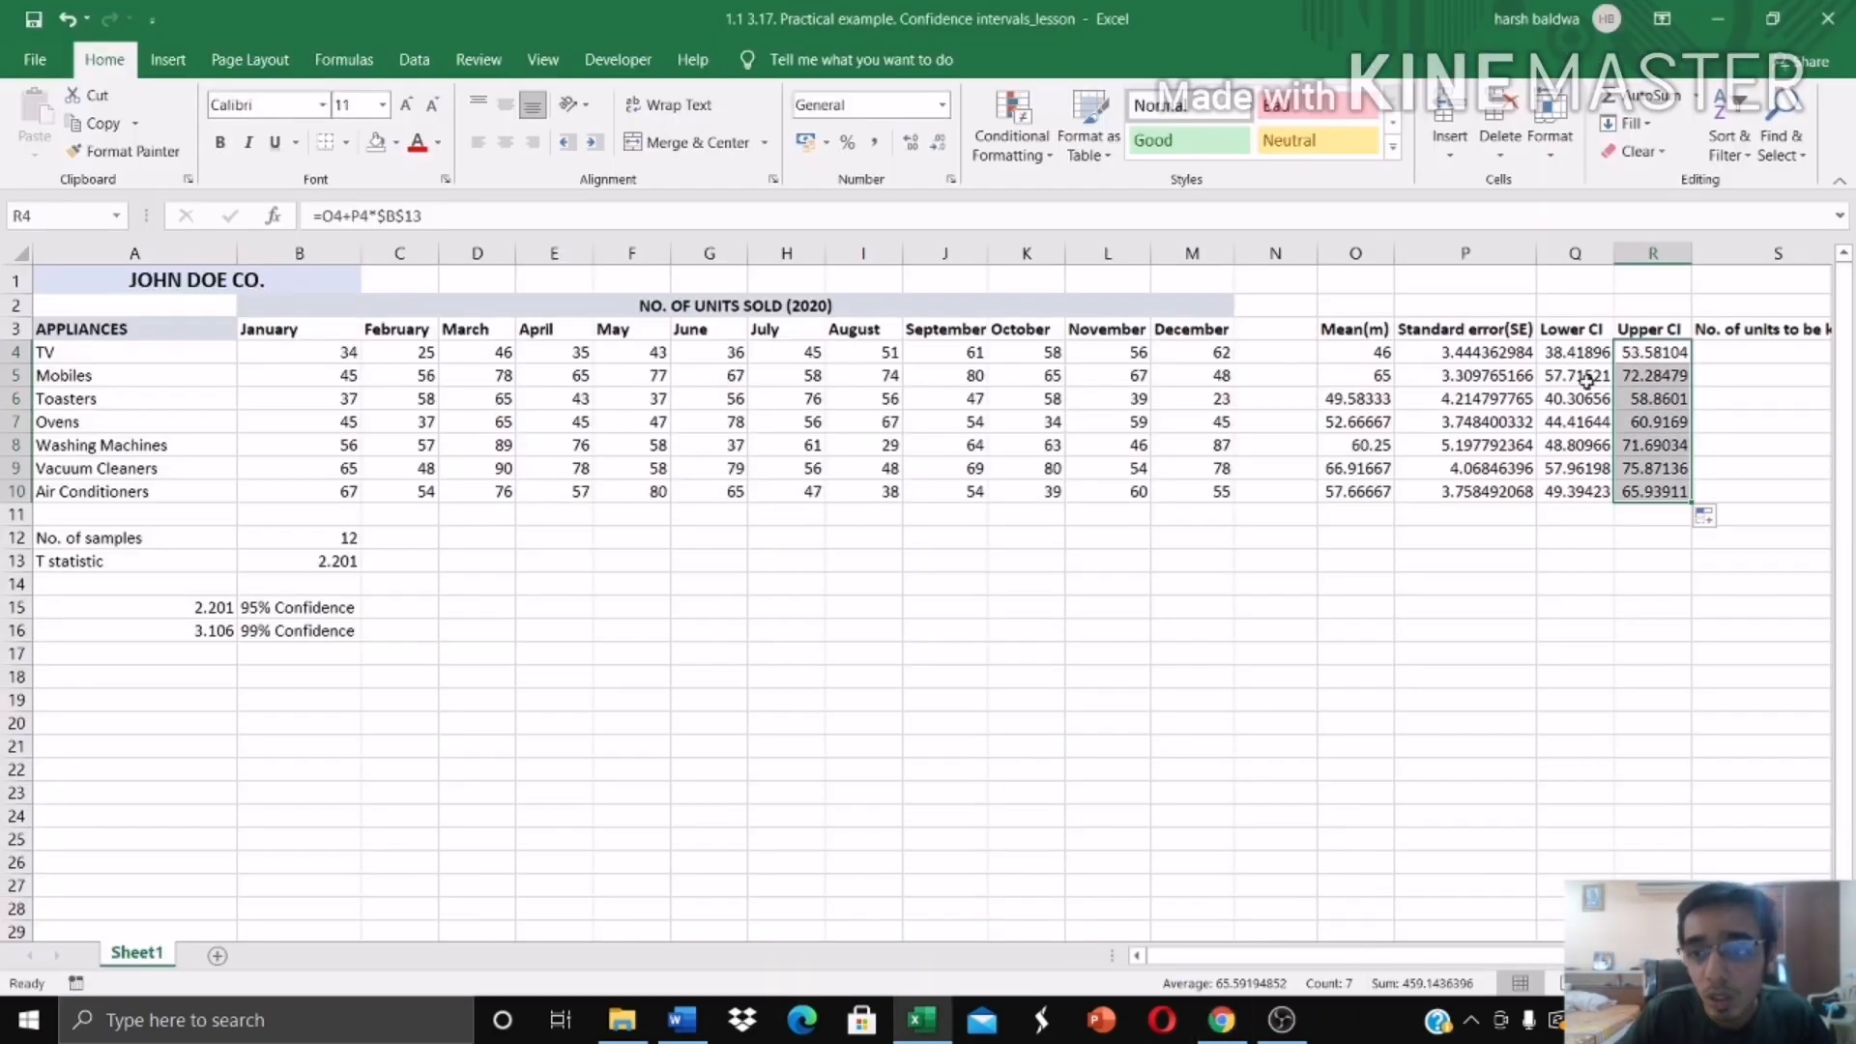
click(1551, 396)
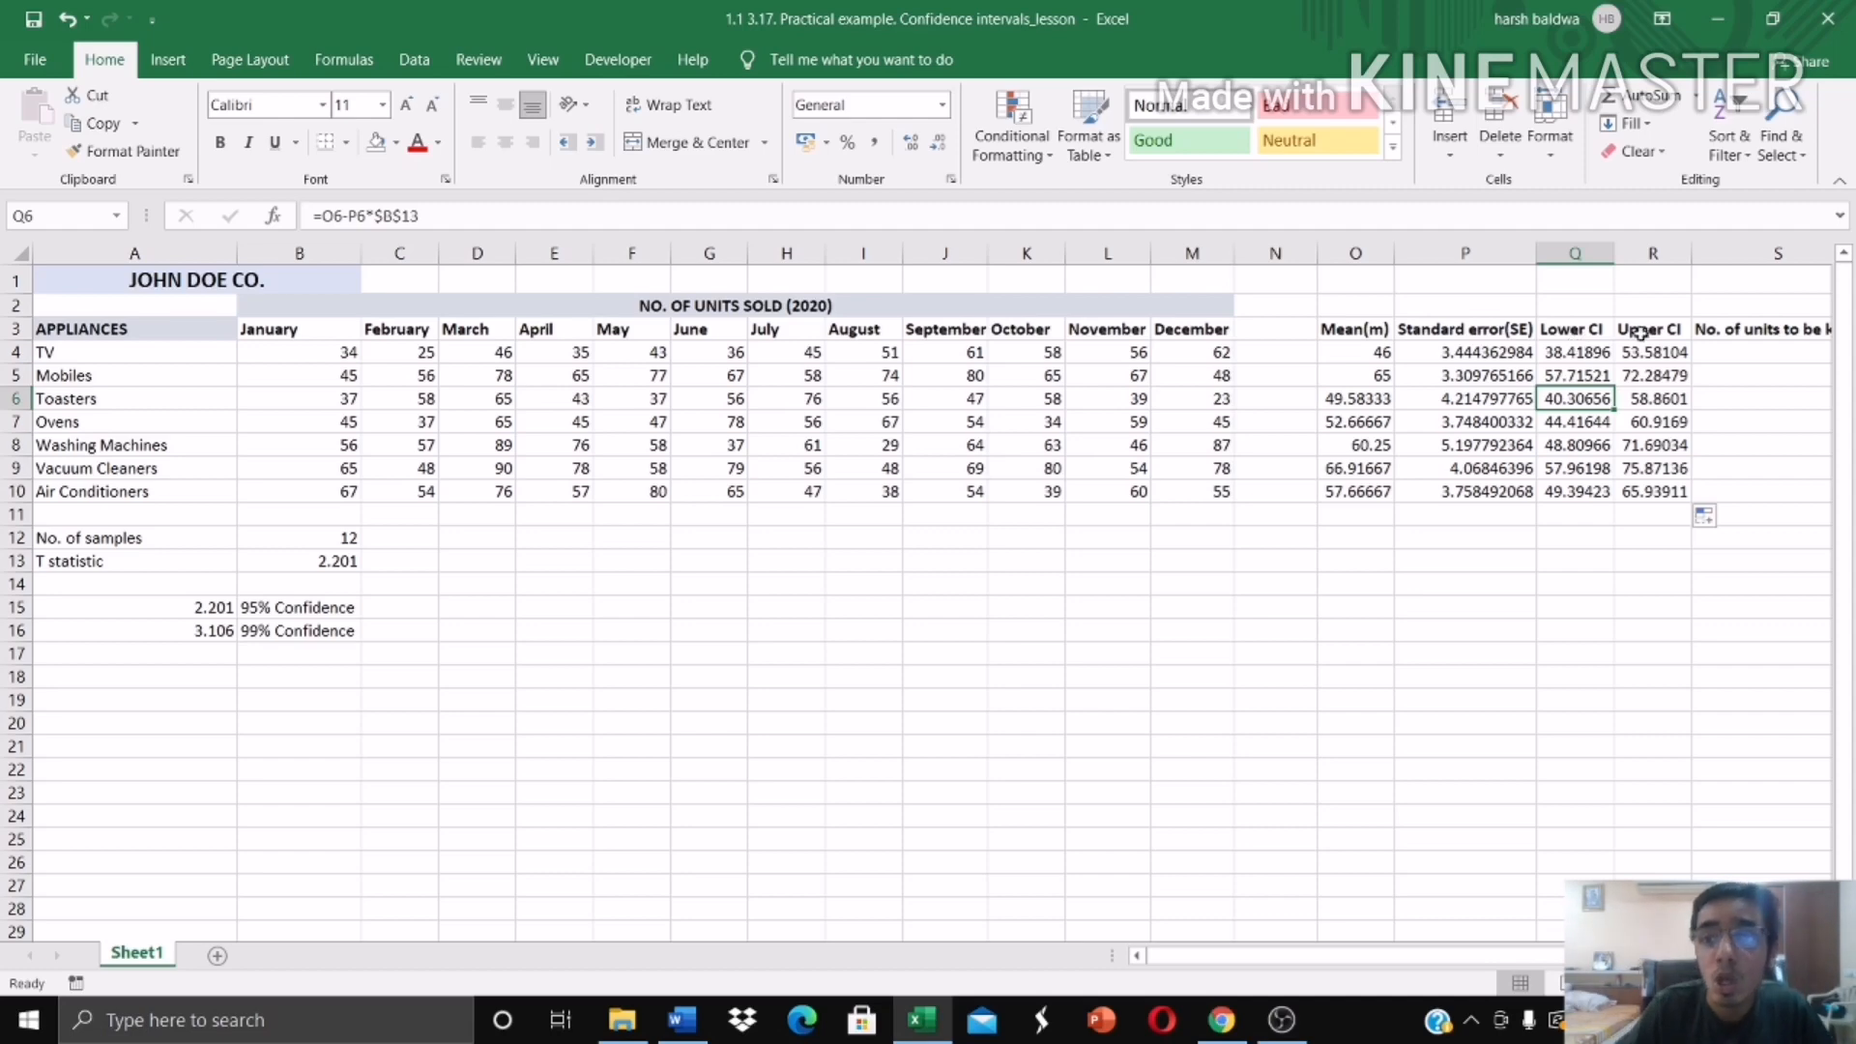
Step: Enter 59 as the number of Toasters units to be kept in S6, following the pattern of the TV and Mobiles rows
click(1777, 356)
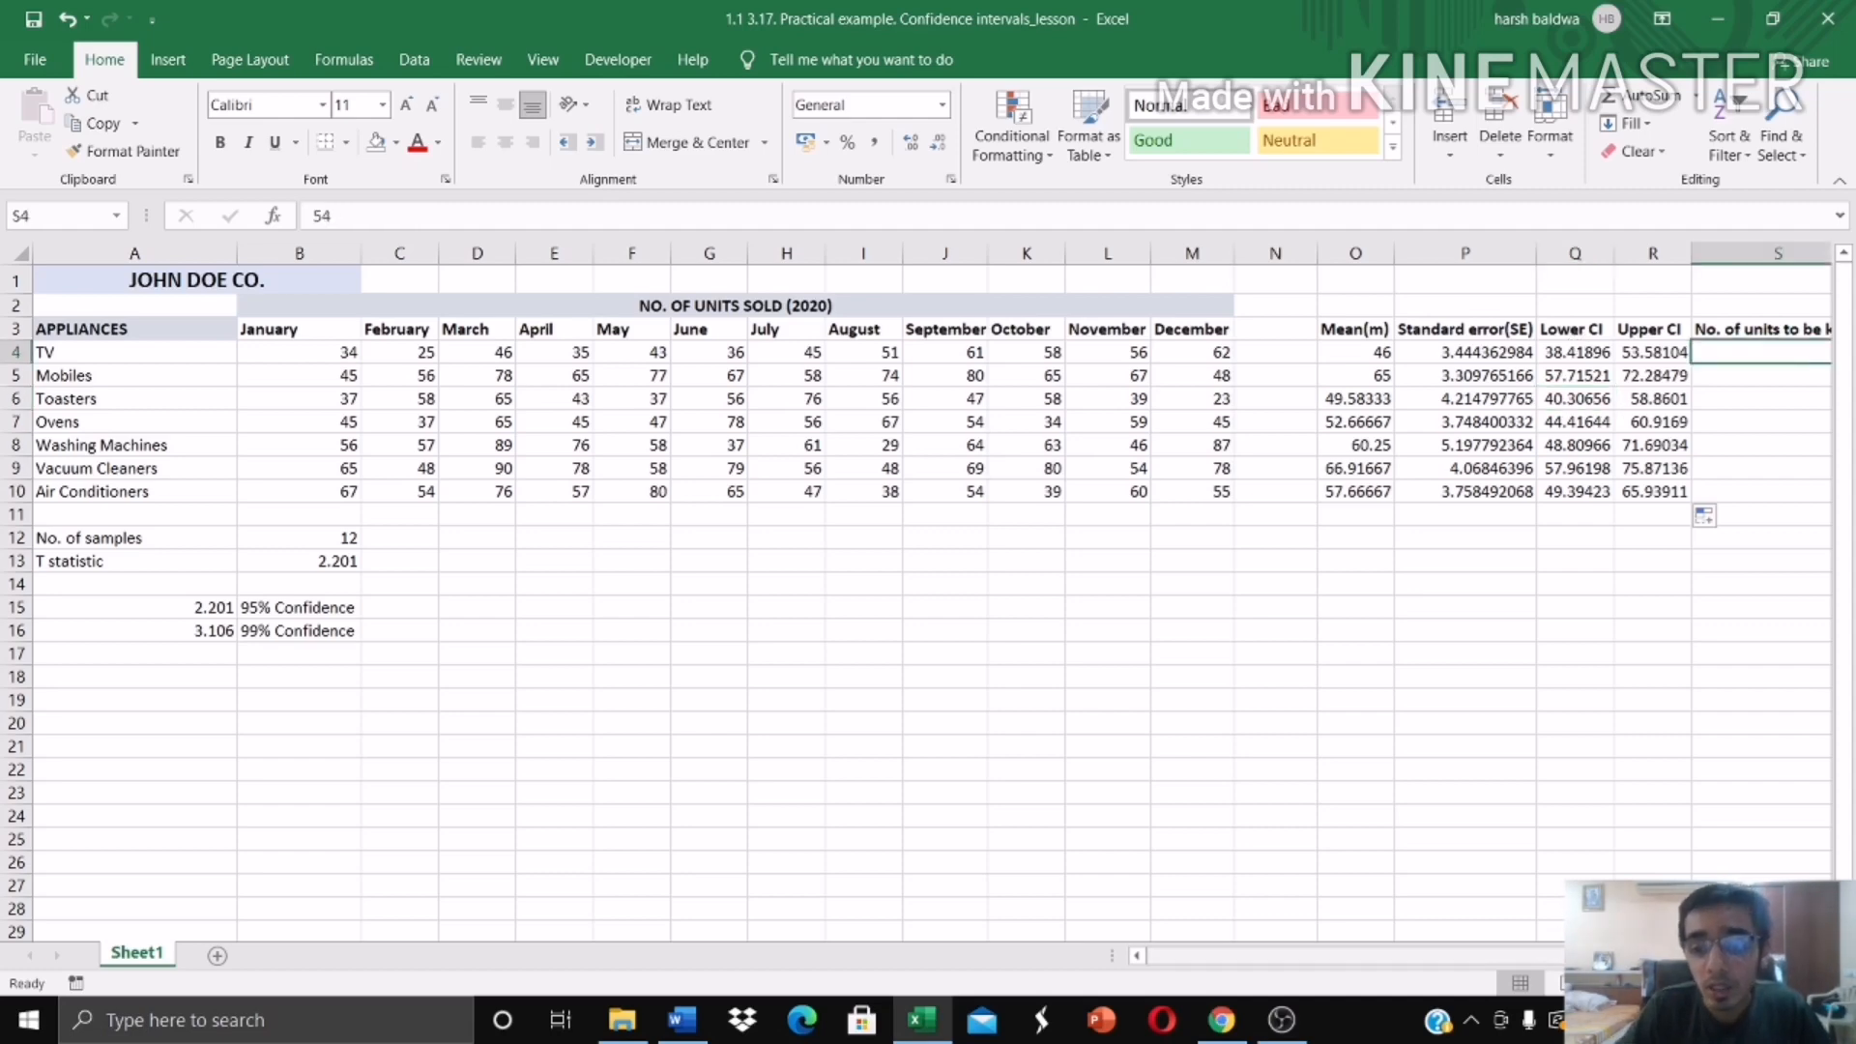
drag(1576, 955, 1610, 955)
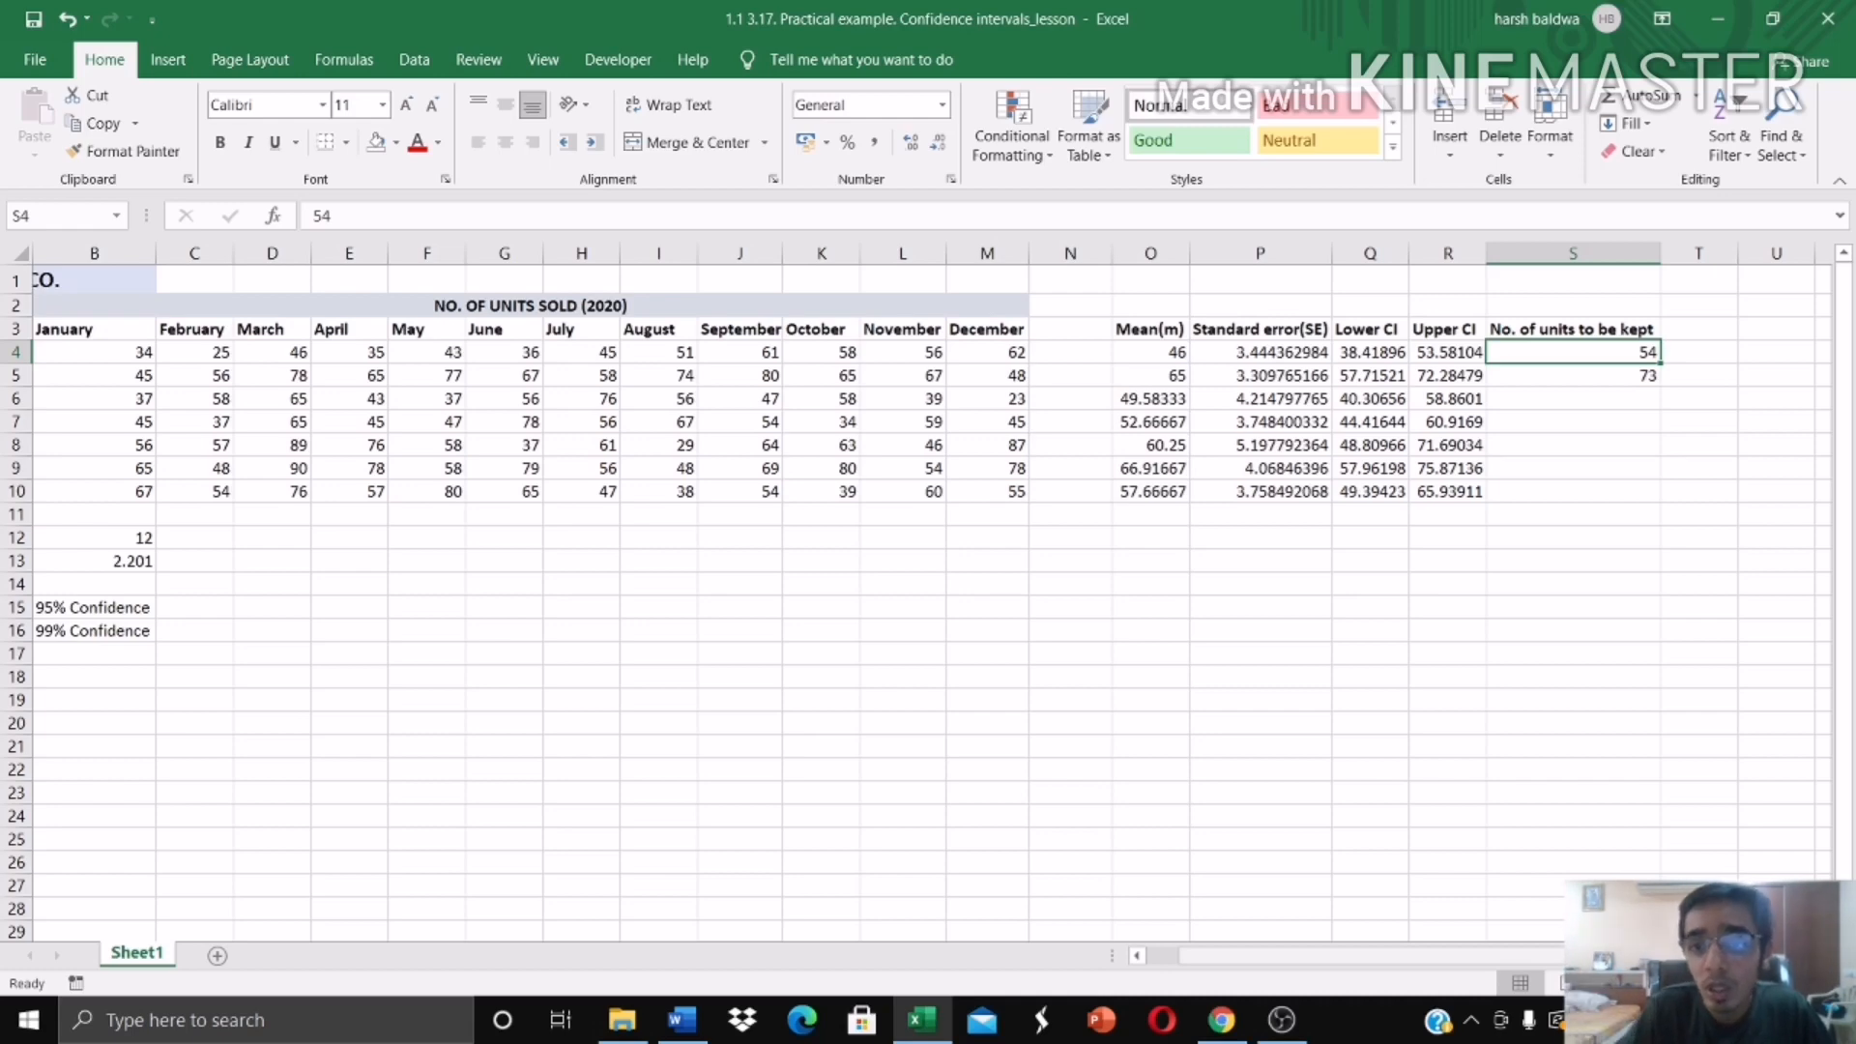
click(1440, 353)
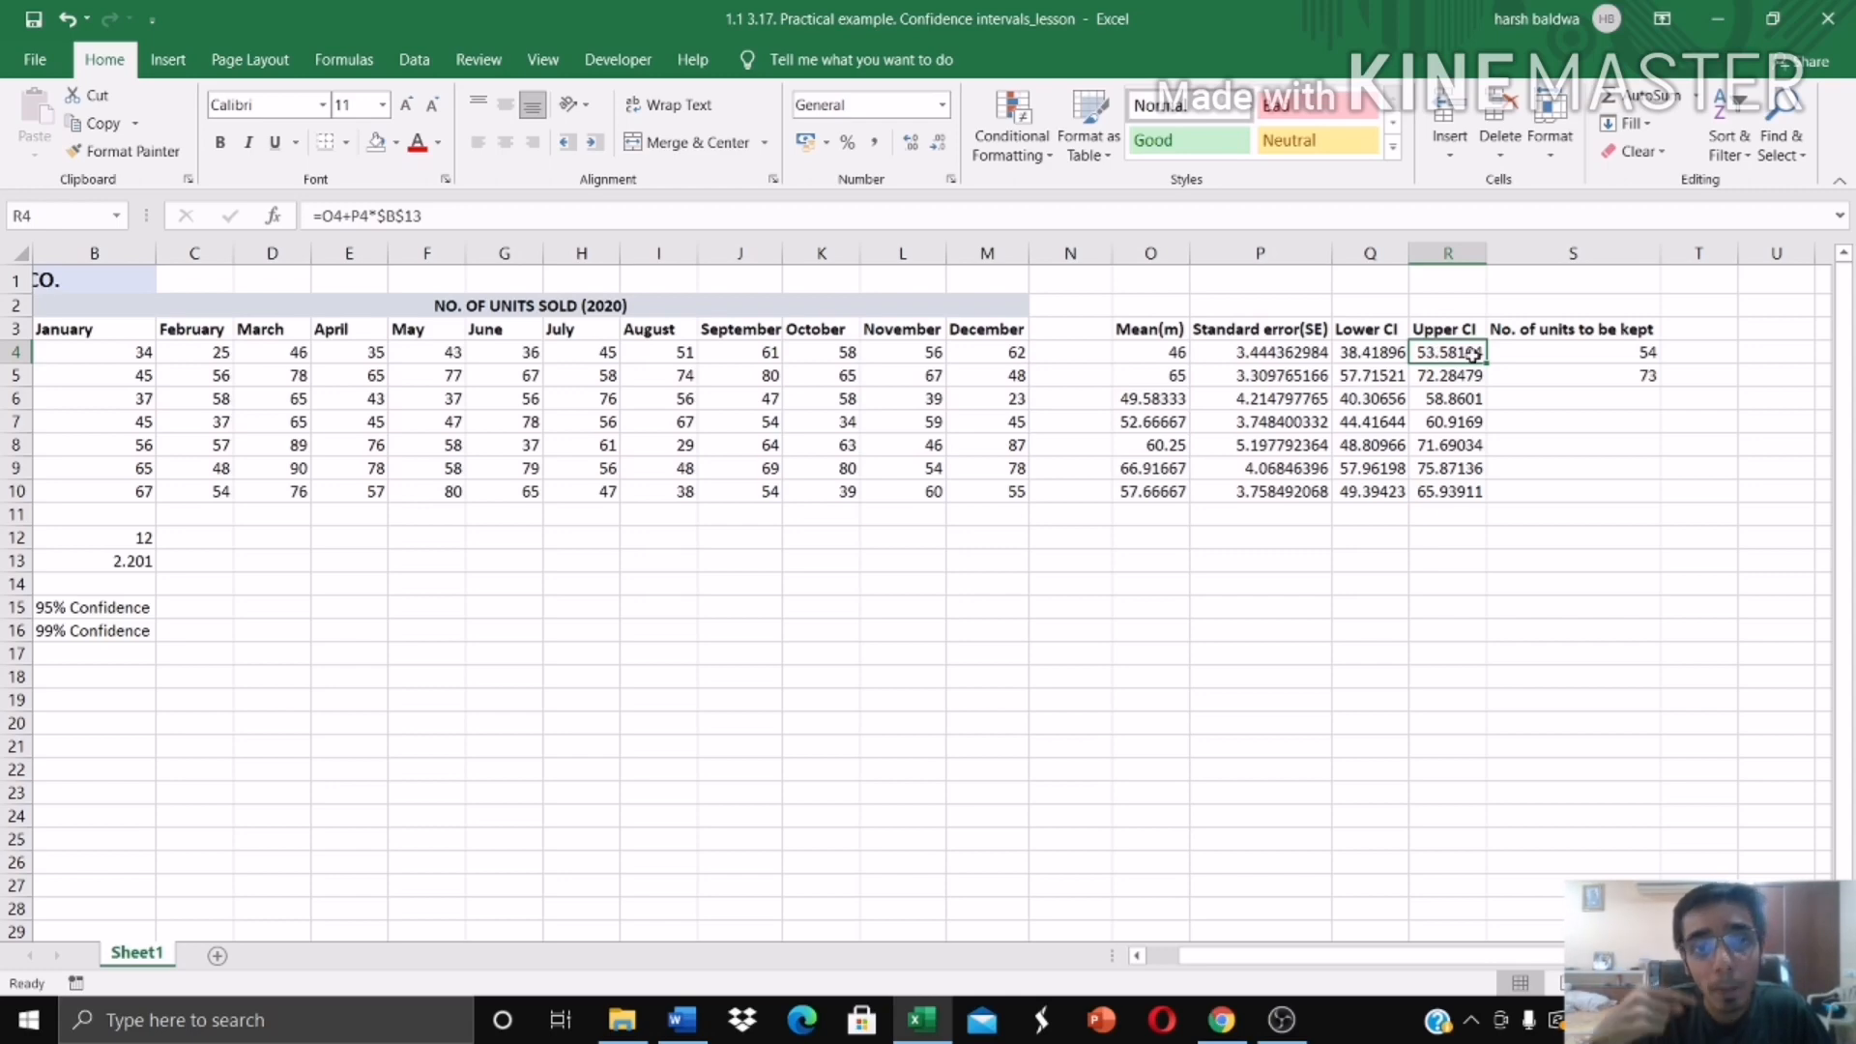
click(1556, 353)
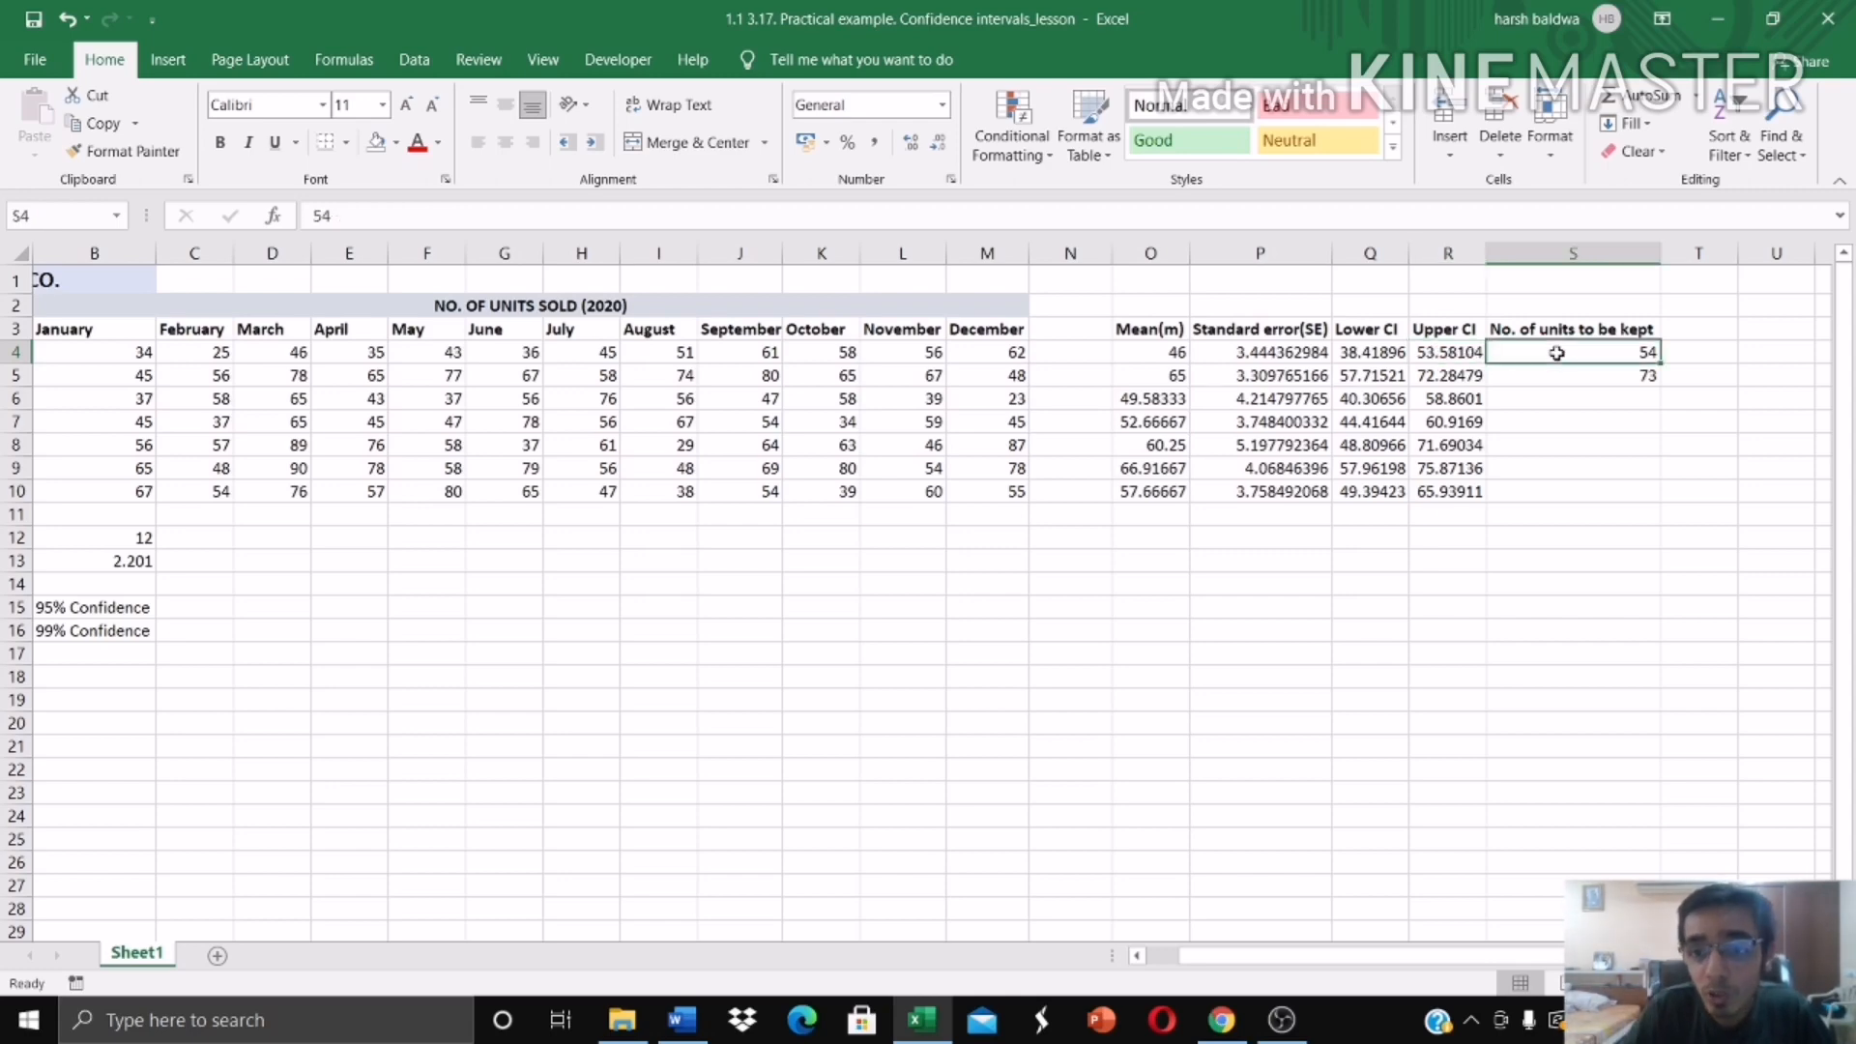
click(1566, 377)
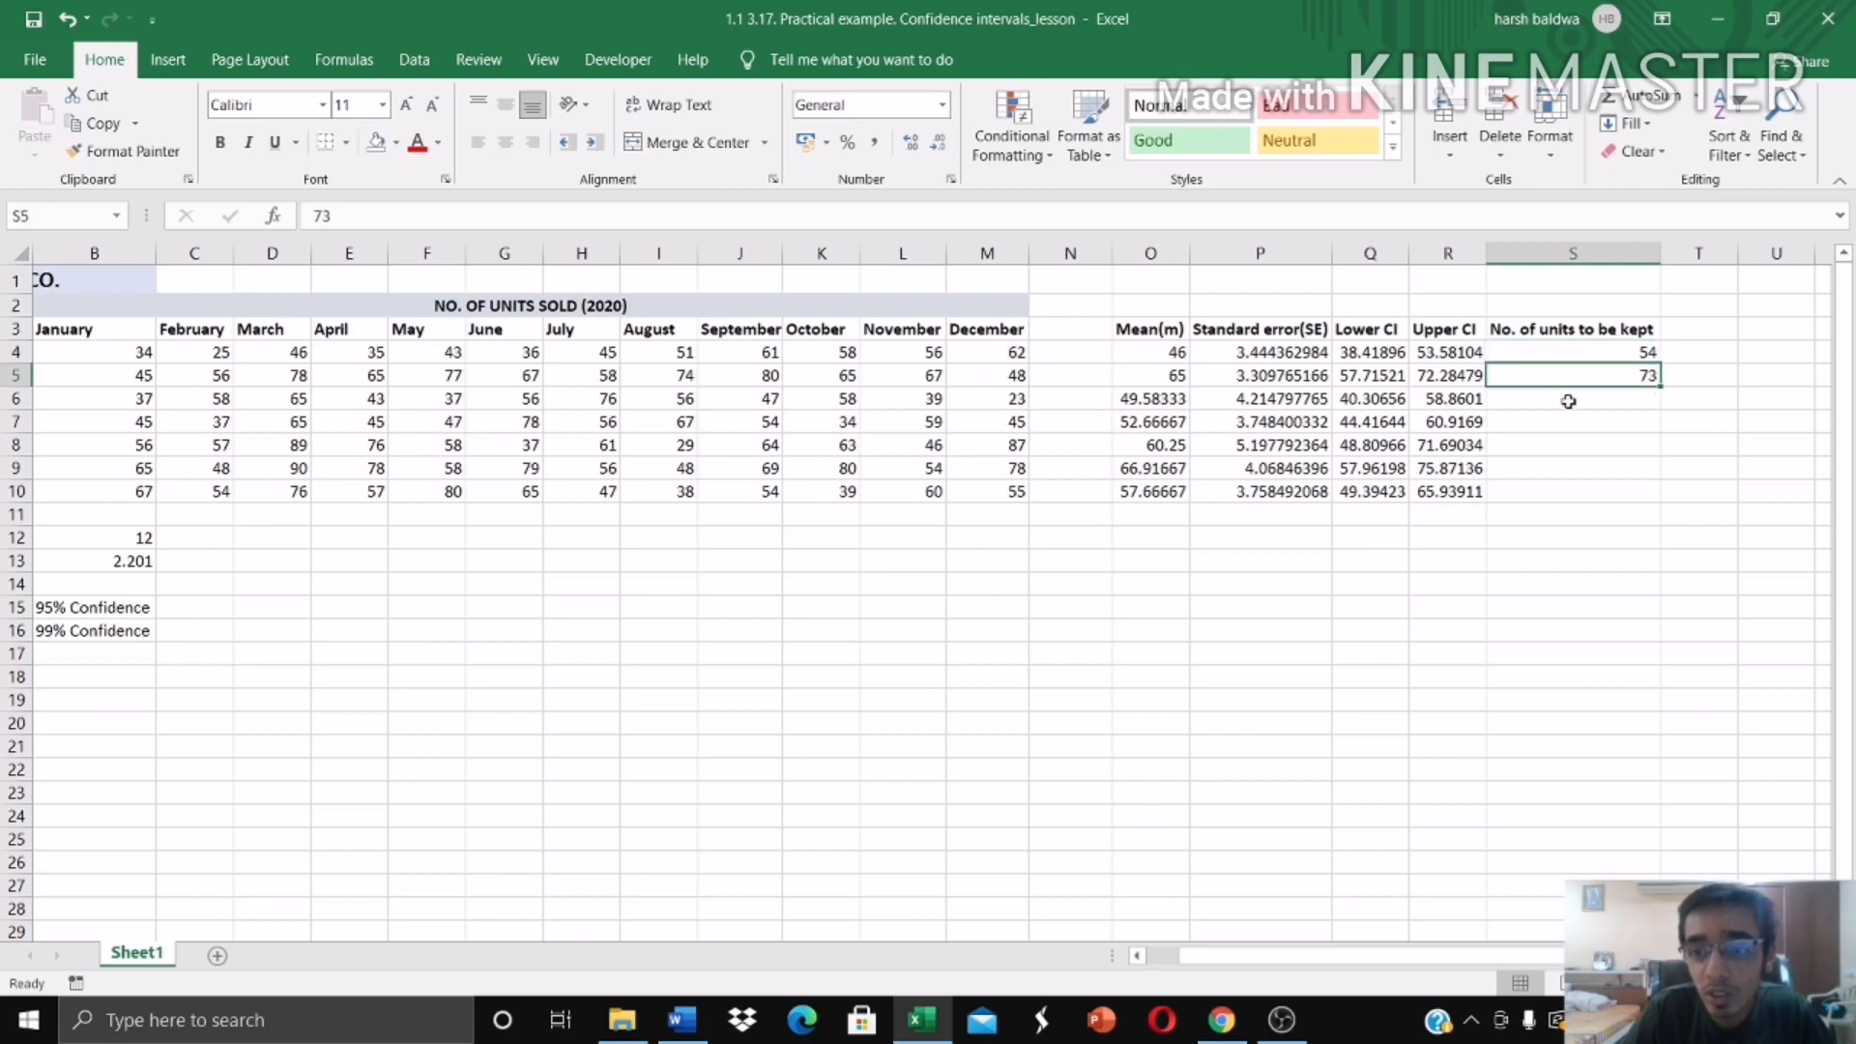
click(1569, 401)
text(59)
key(Return)
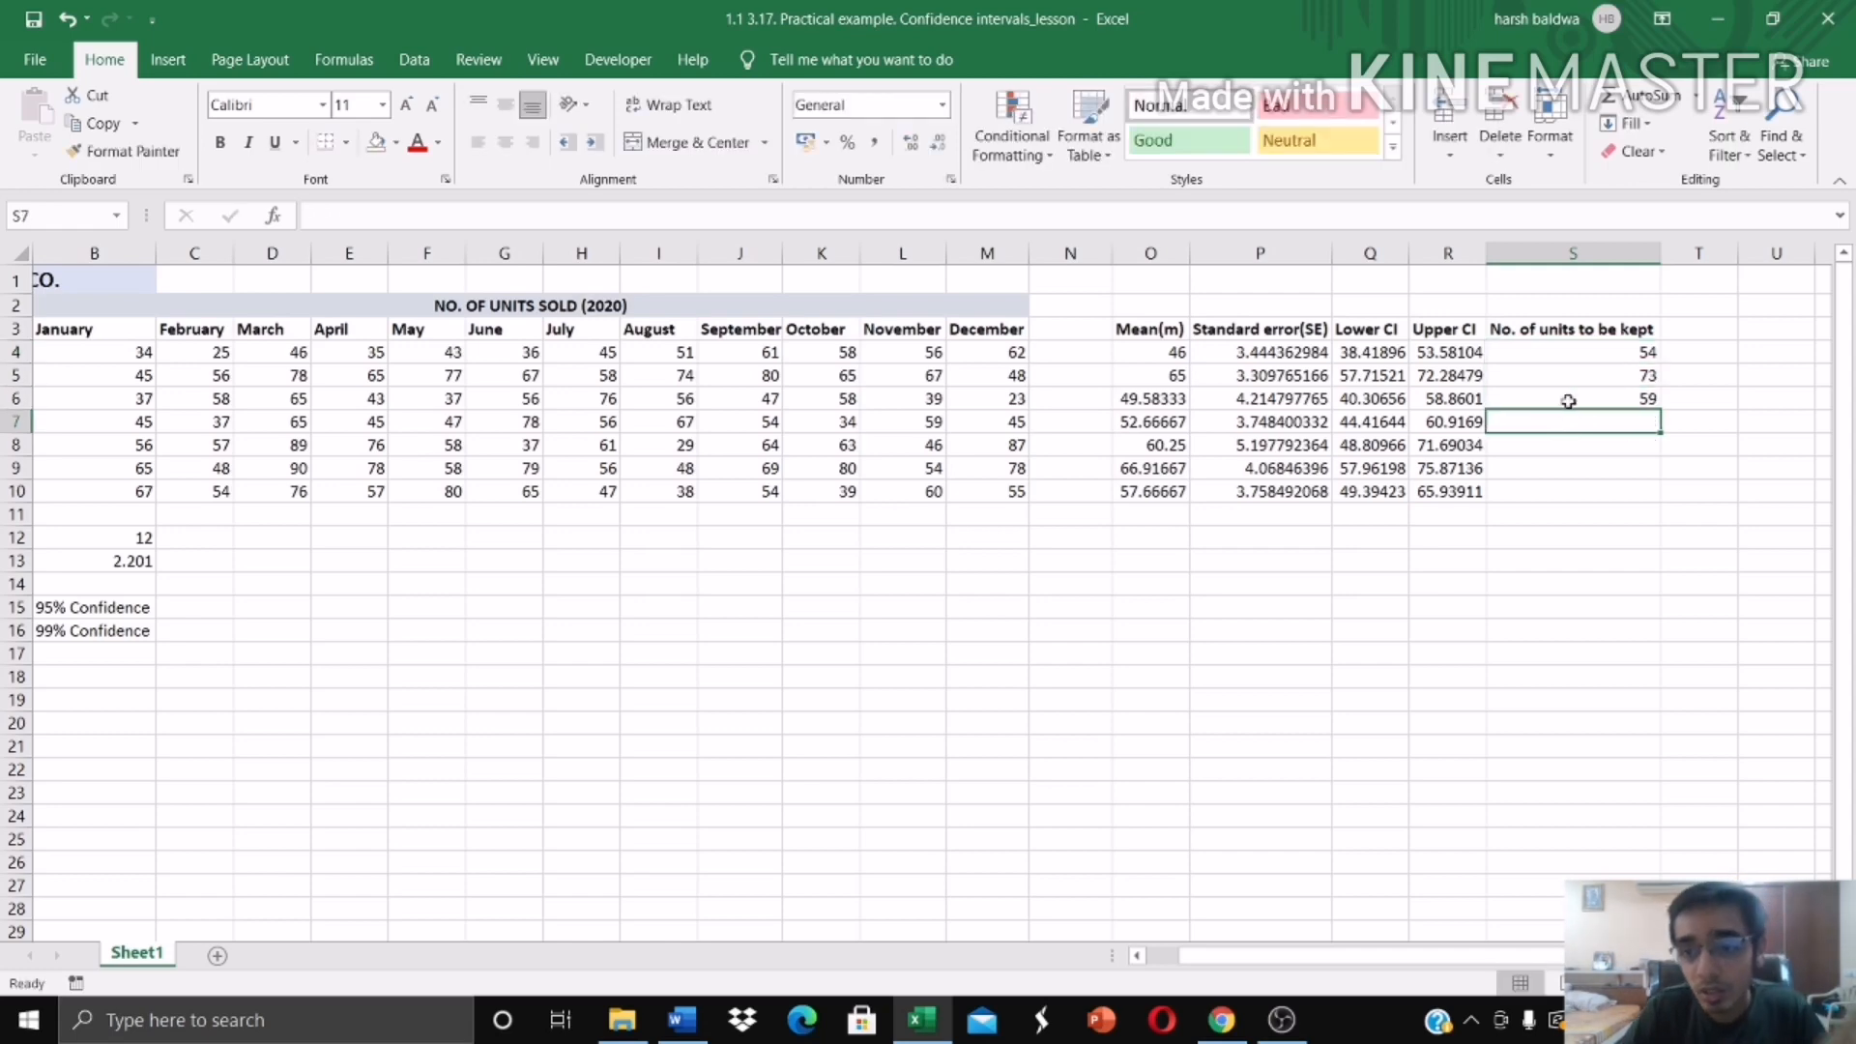
Step: Set the T statistic in B13 to 3.106, the value for 99% confidence
drag(1629, 956, 1558, 966)
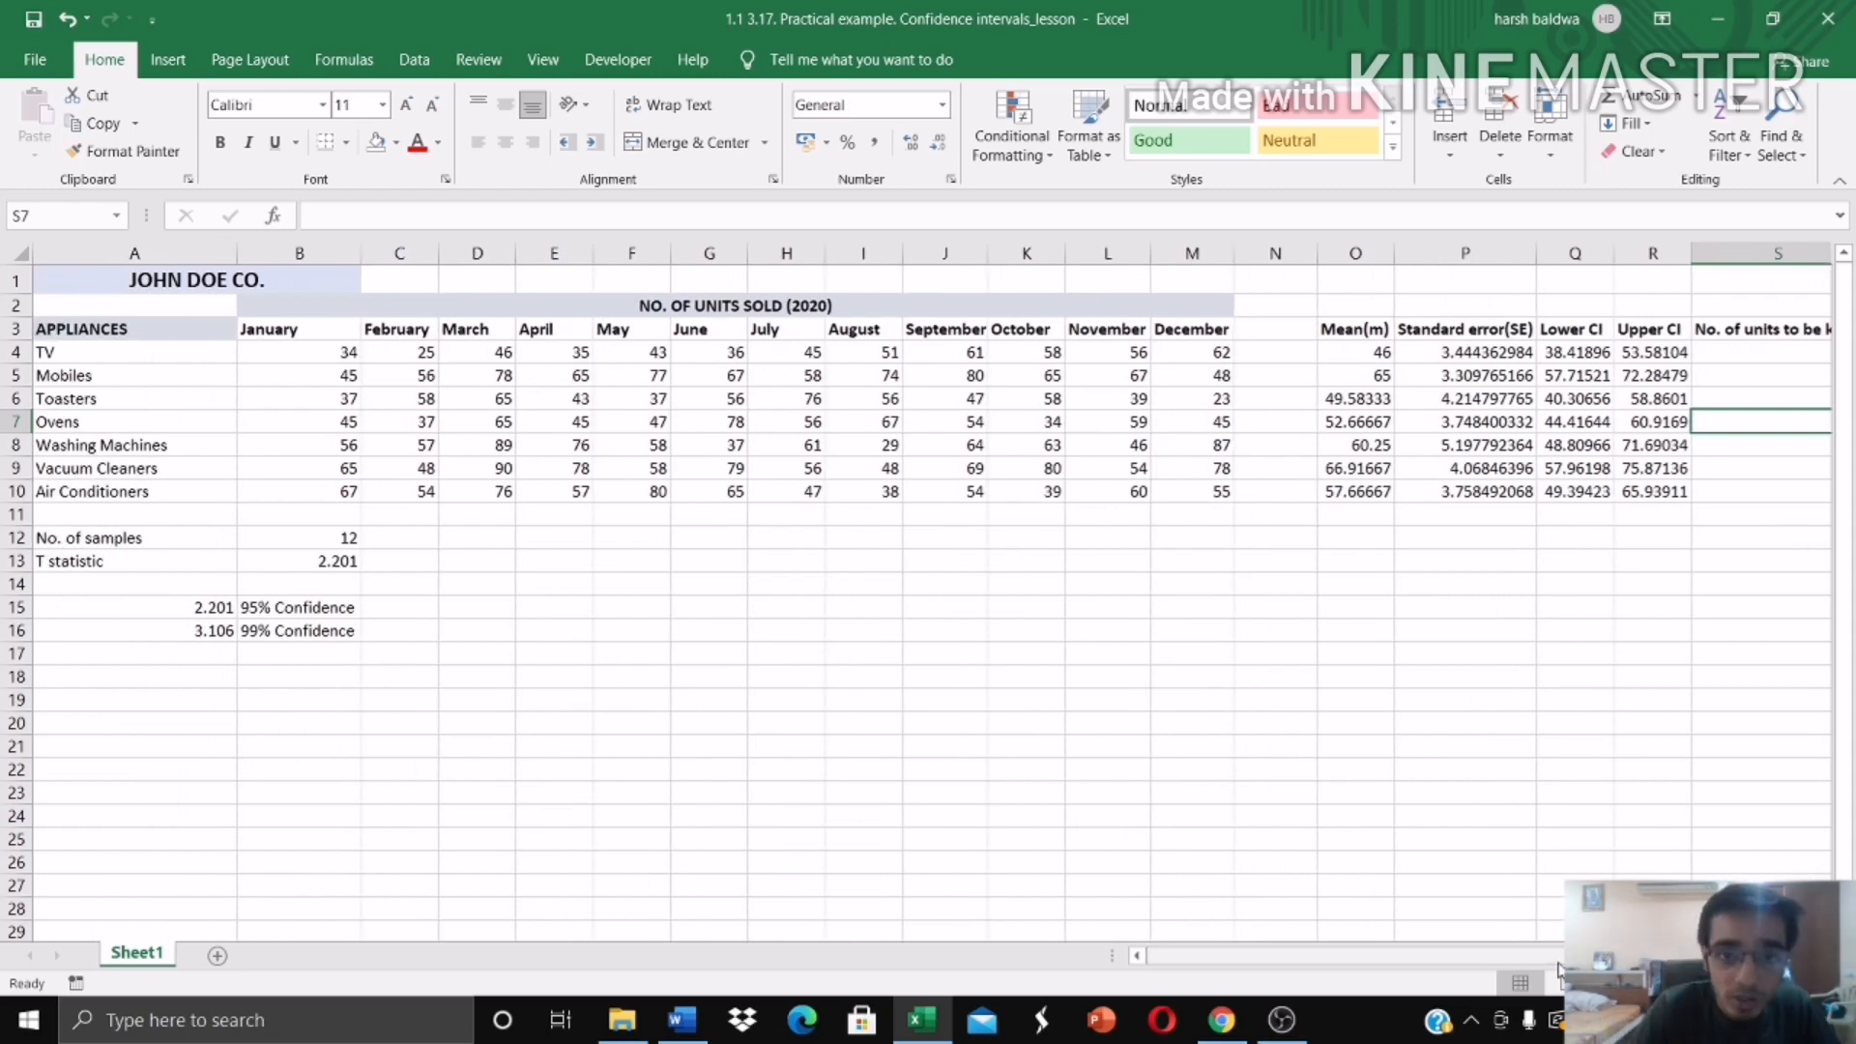
click(326, 606)
click(348, 562)
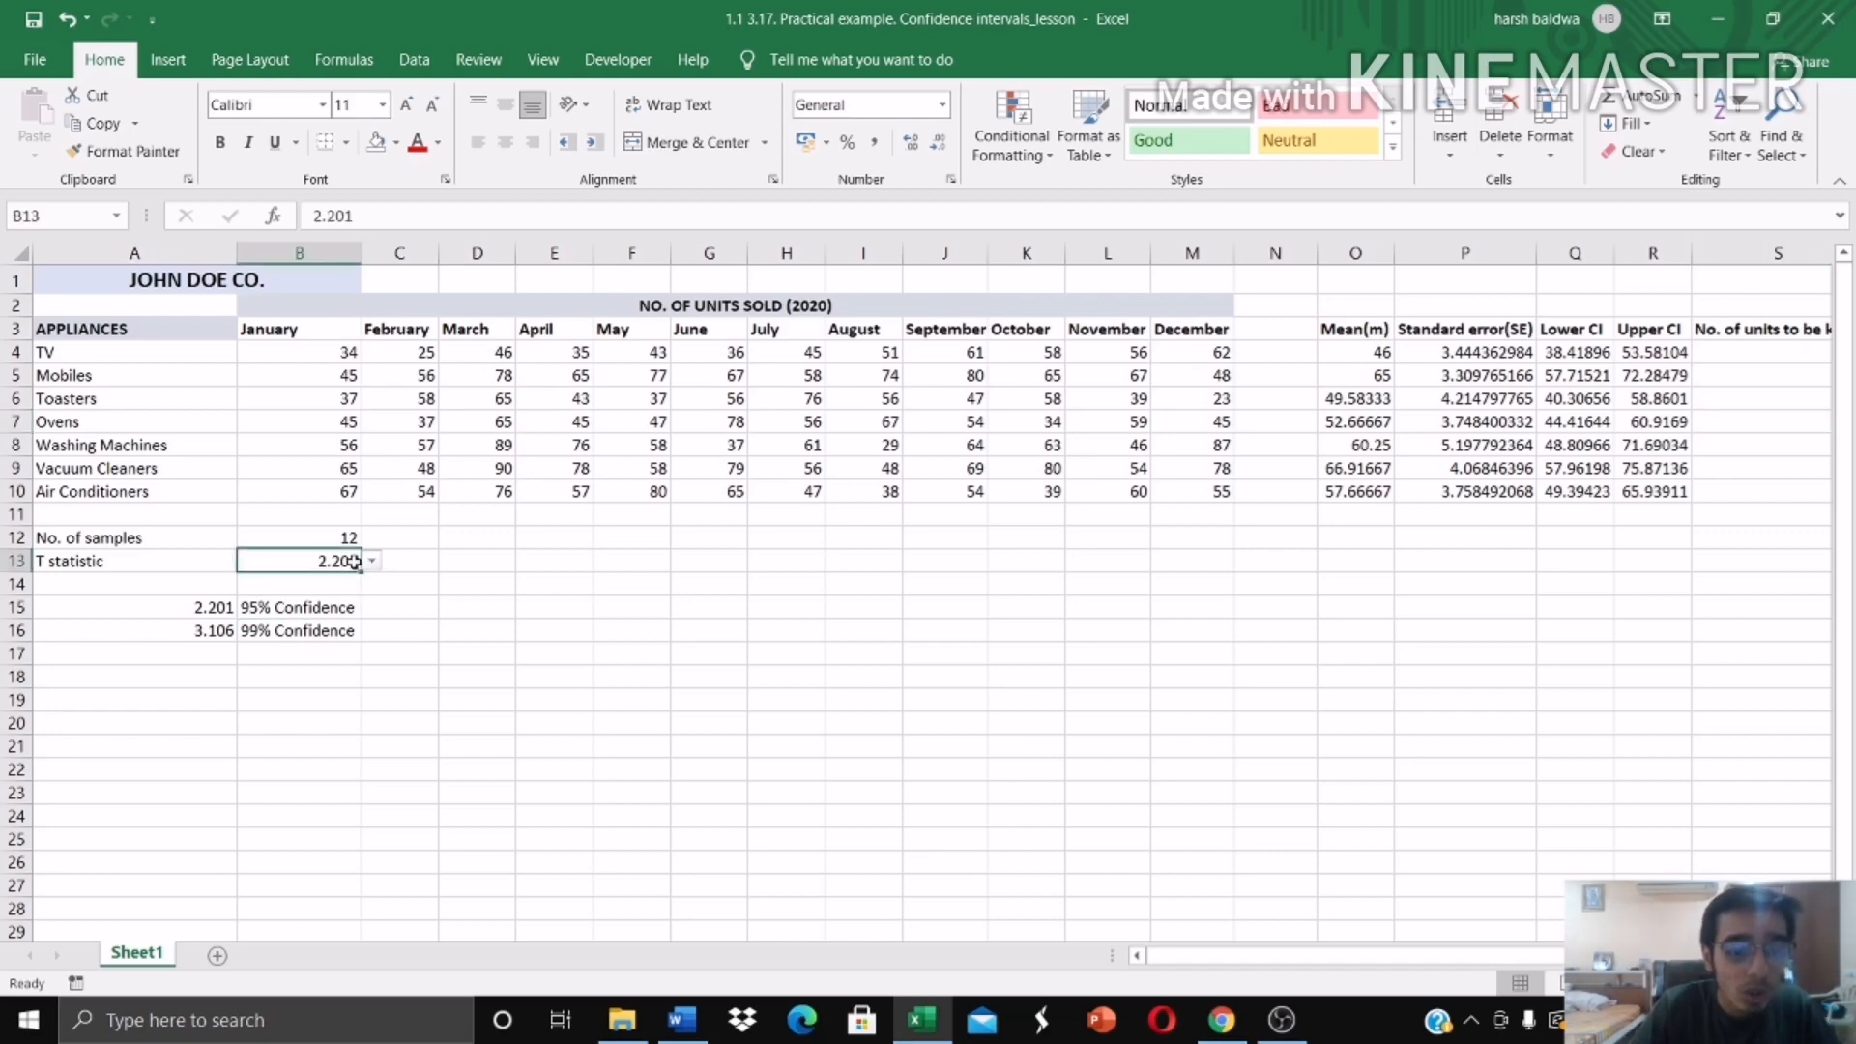
click(372, 563)
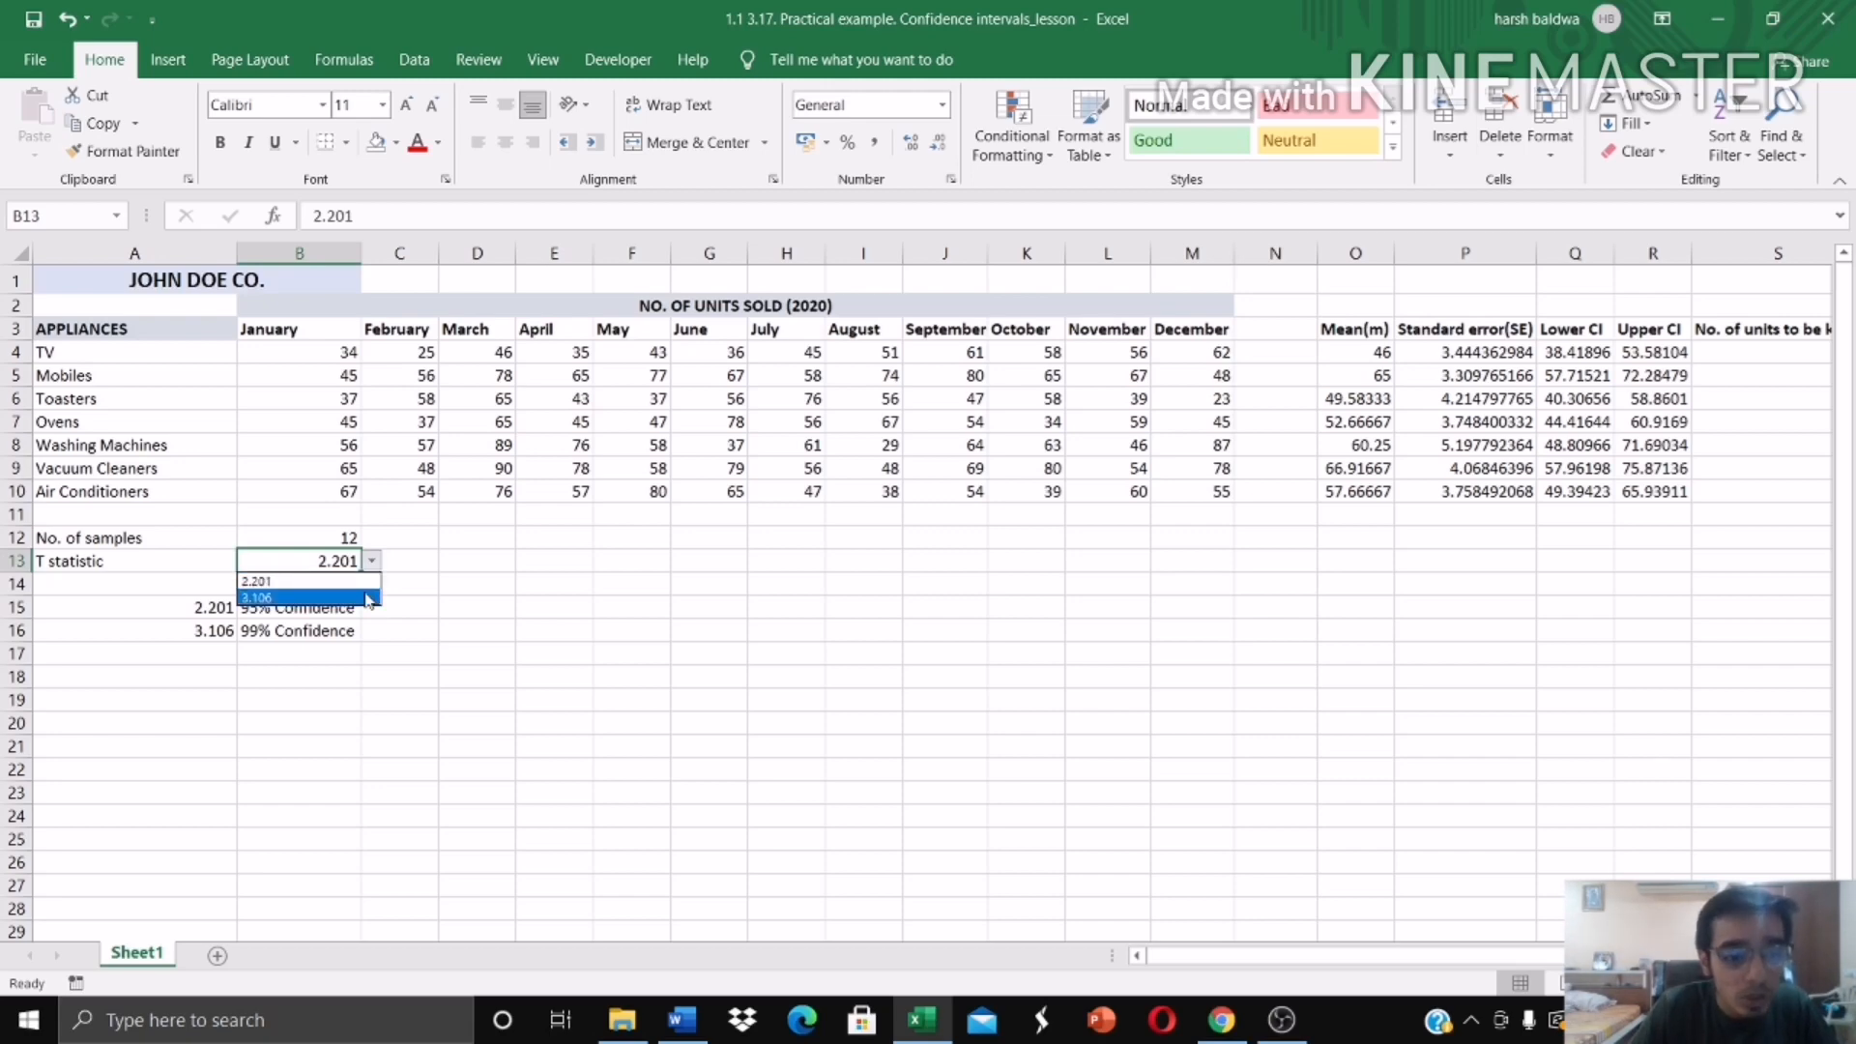
click(369, 598)
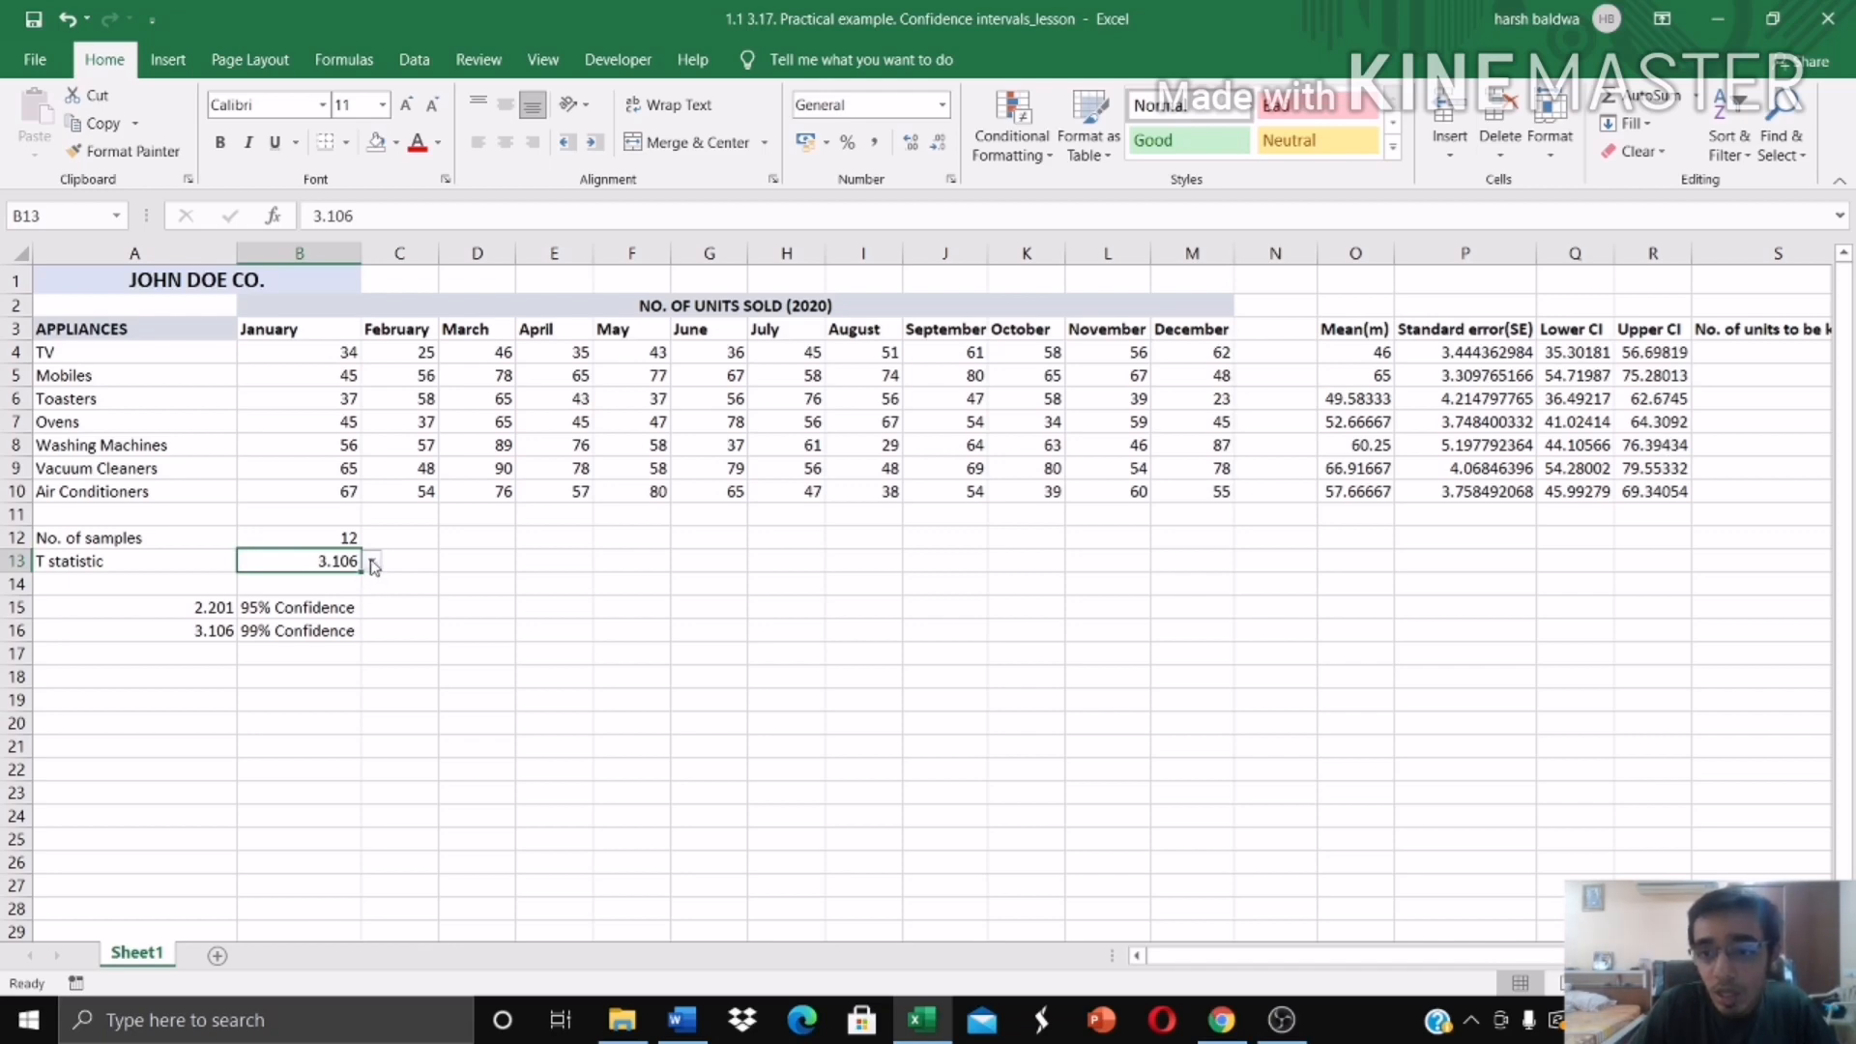
Step: Switch the T statistic in B13 to 2.201 for 95% confidence and back to 3.106 to compare the confidence limits
click(373, 566)
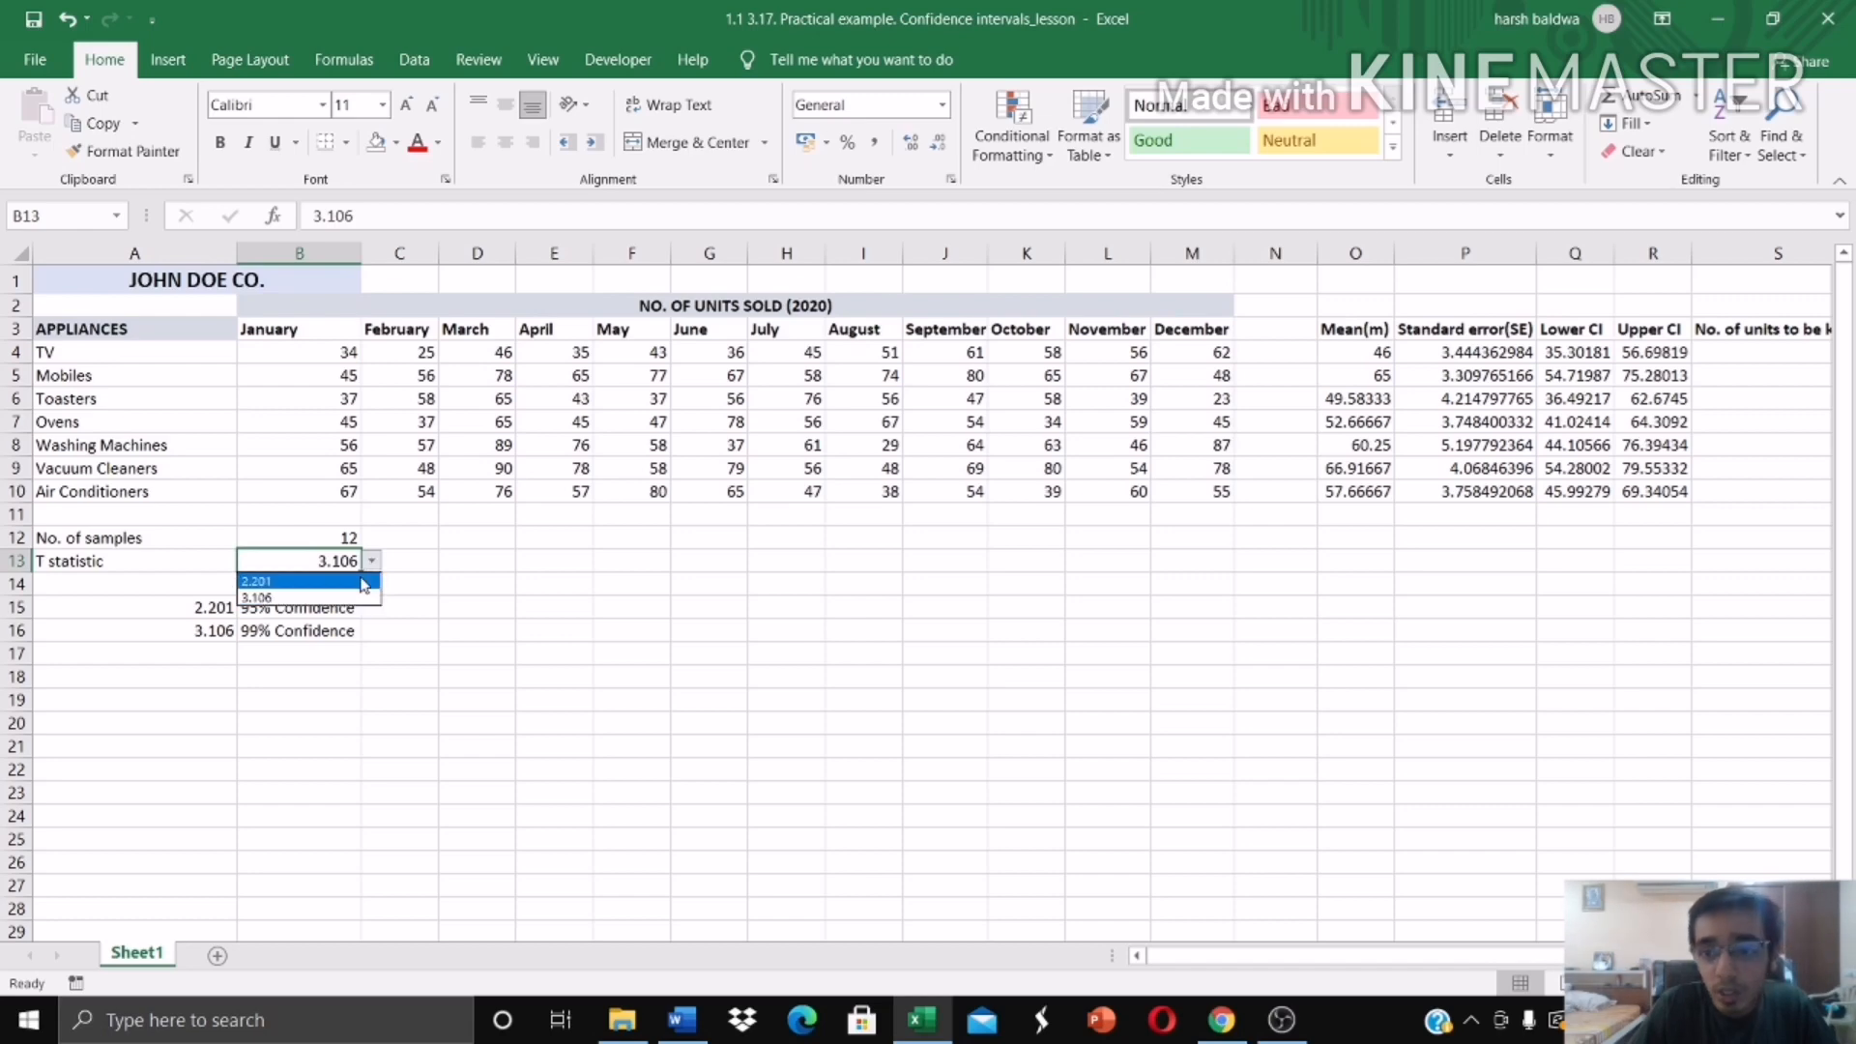
click(365, 583)
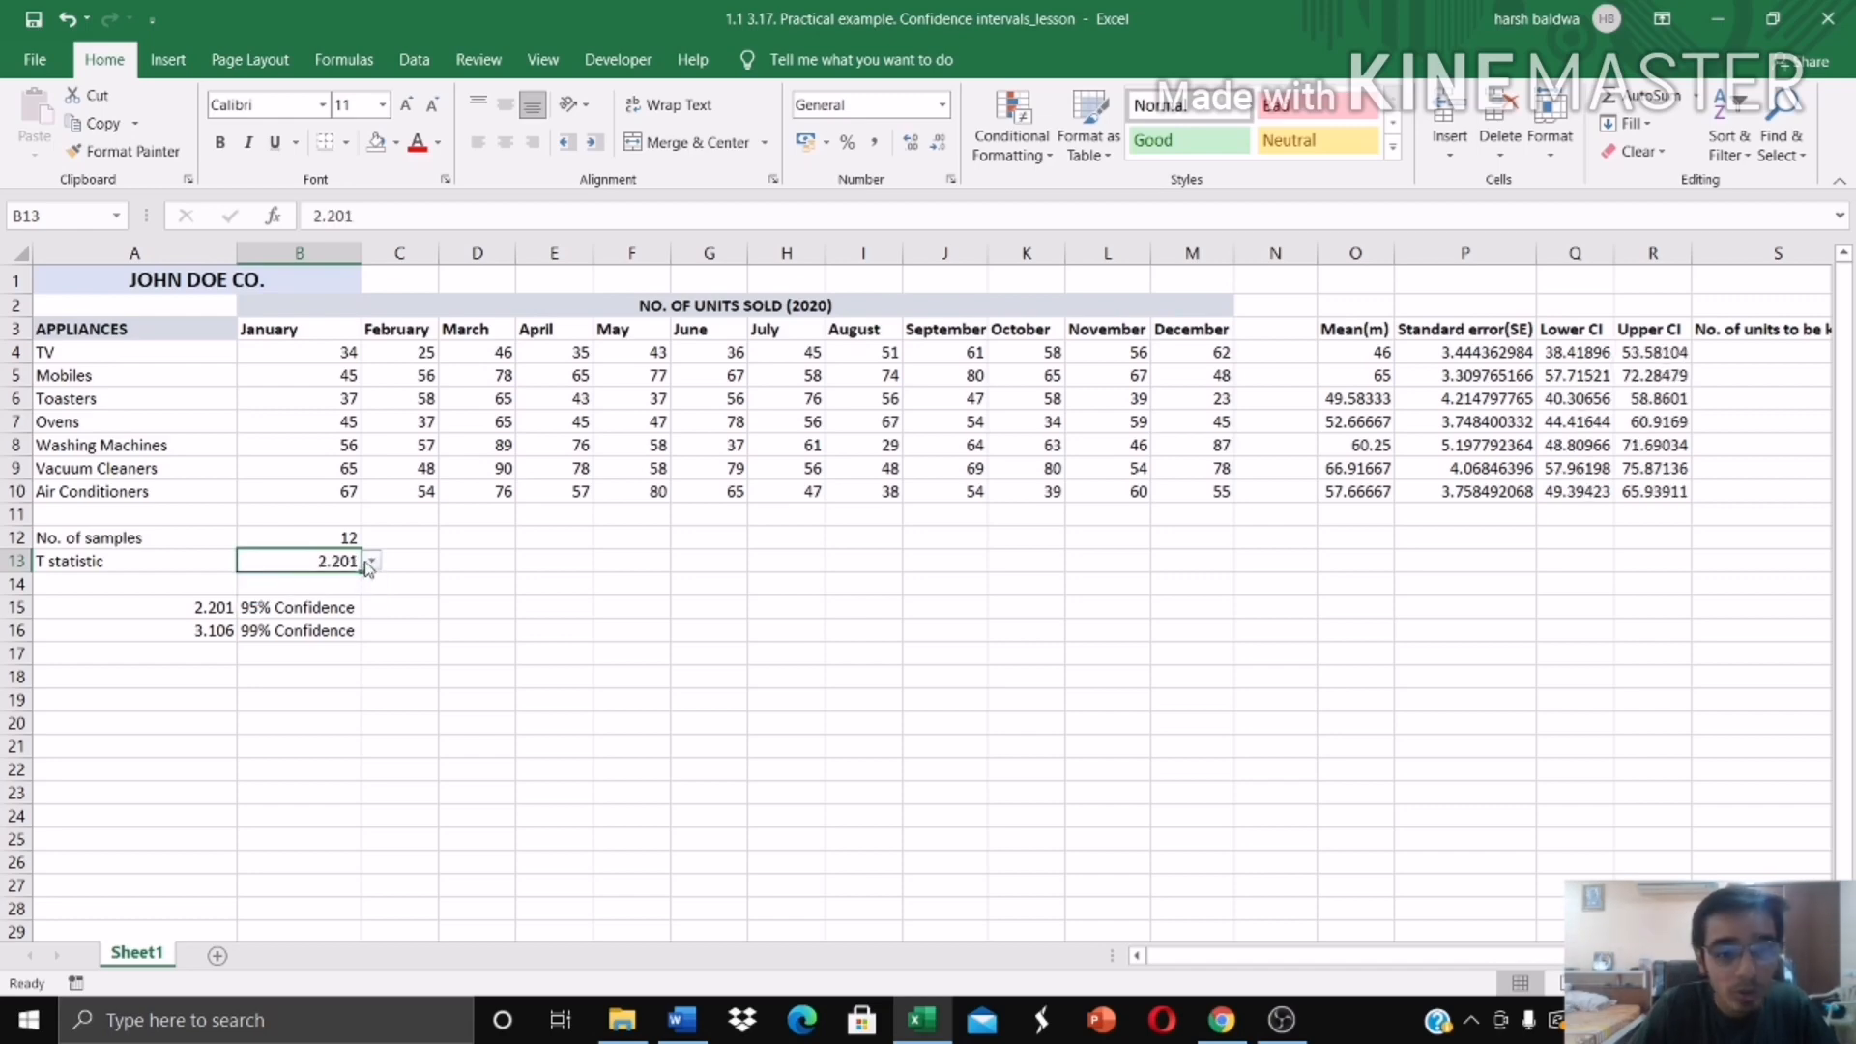
click(371, 564)
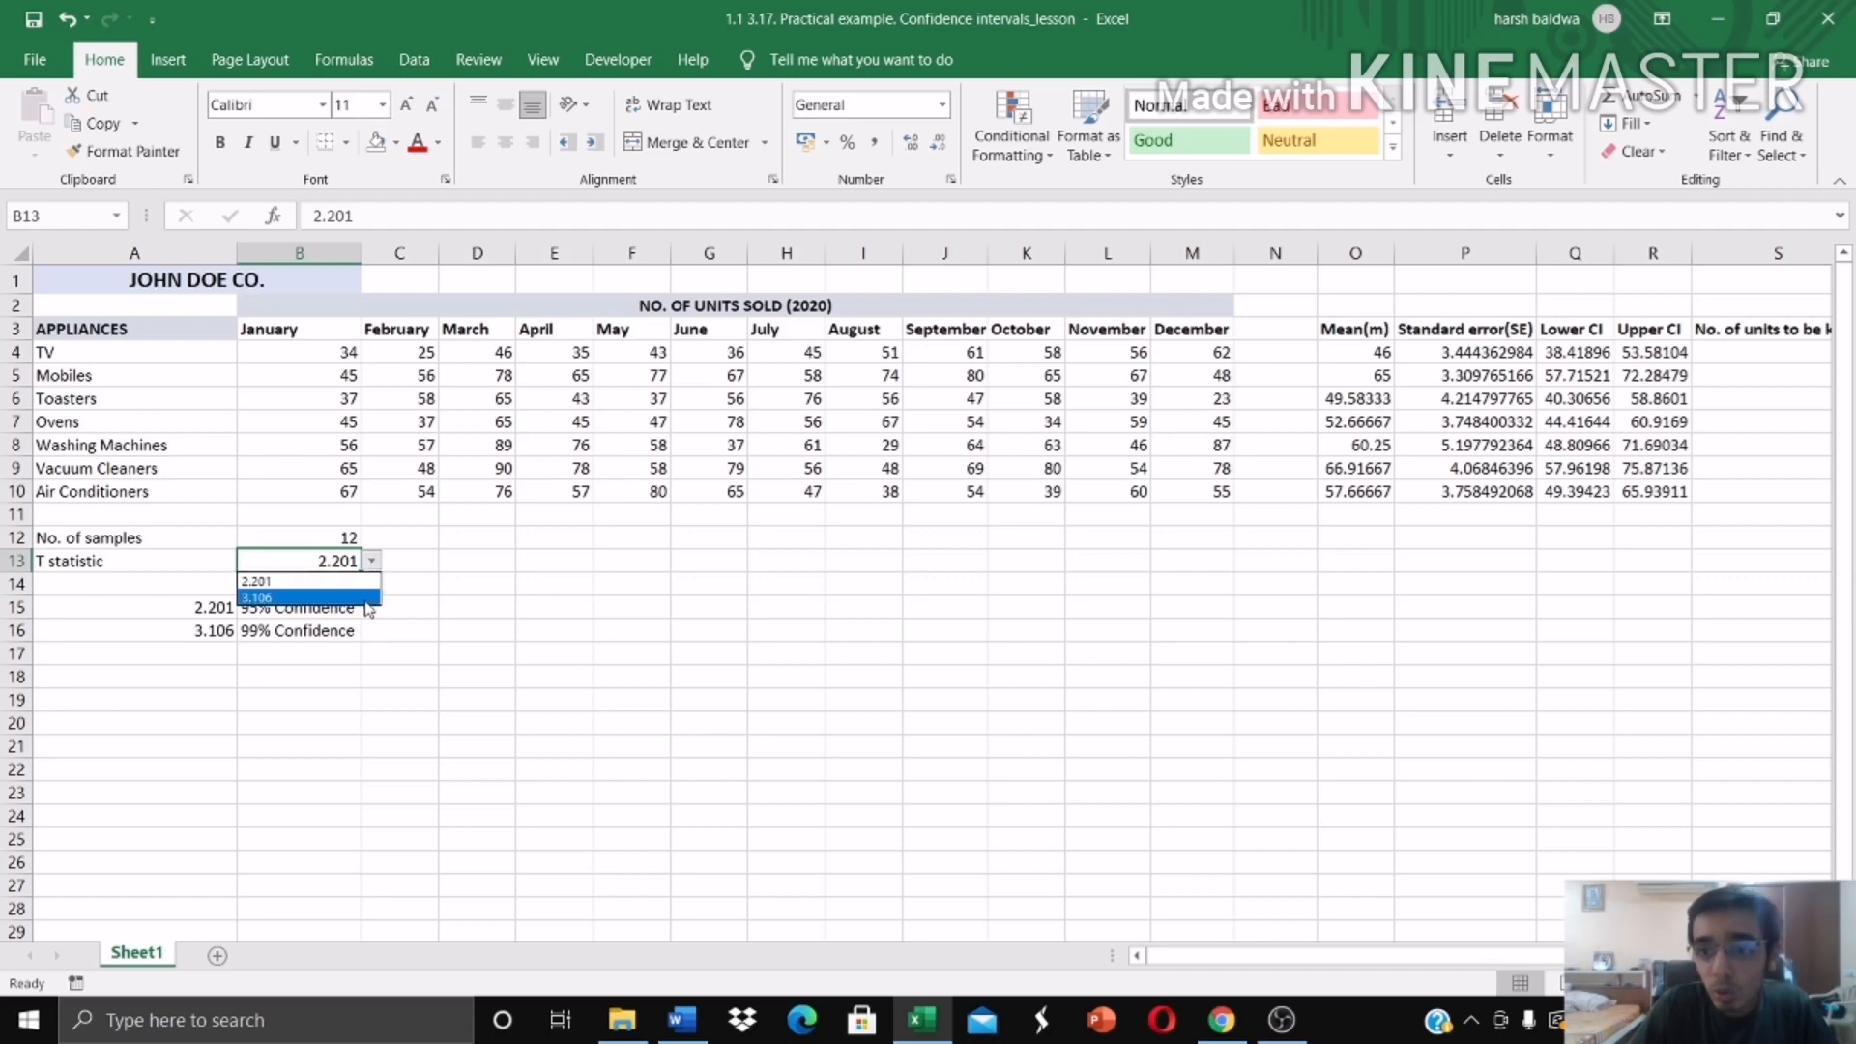
click(365, 600)
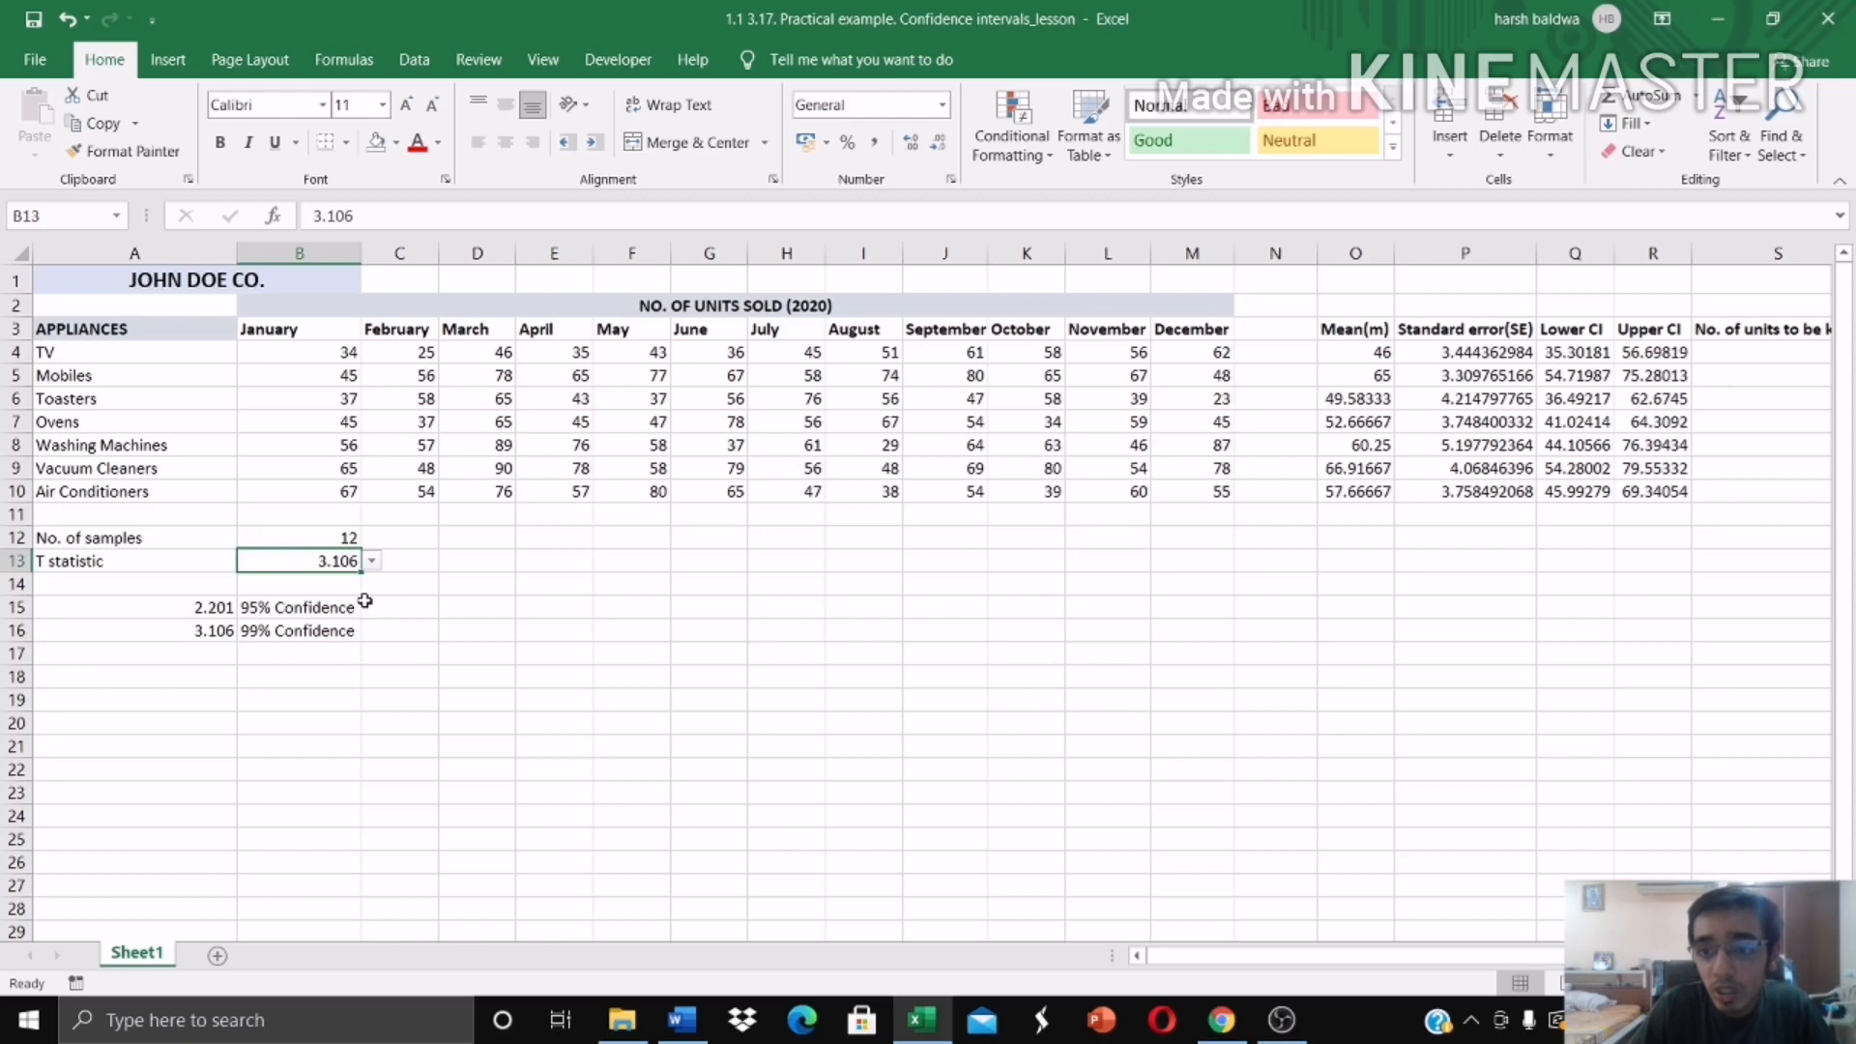
Step: Review the number of units to be kept, the TV sales for January and February, and the TV mean
drag(1431, 957, 1467, 957)
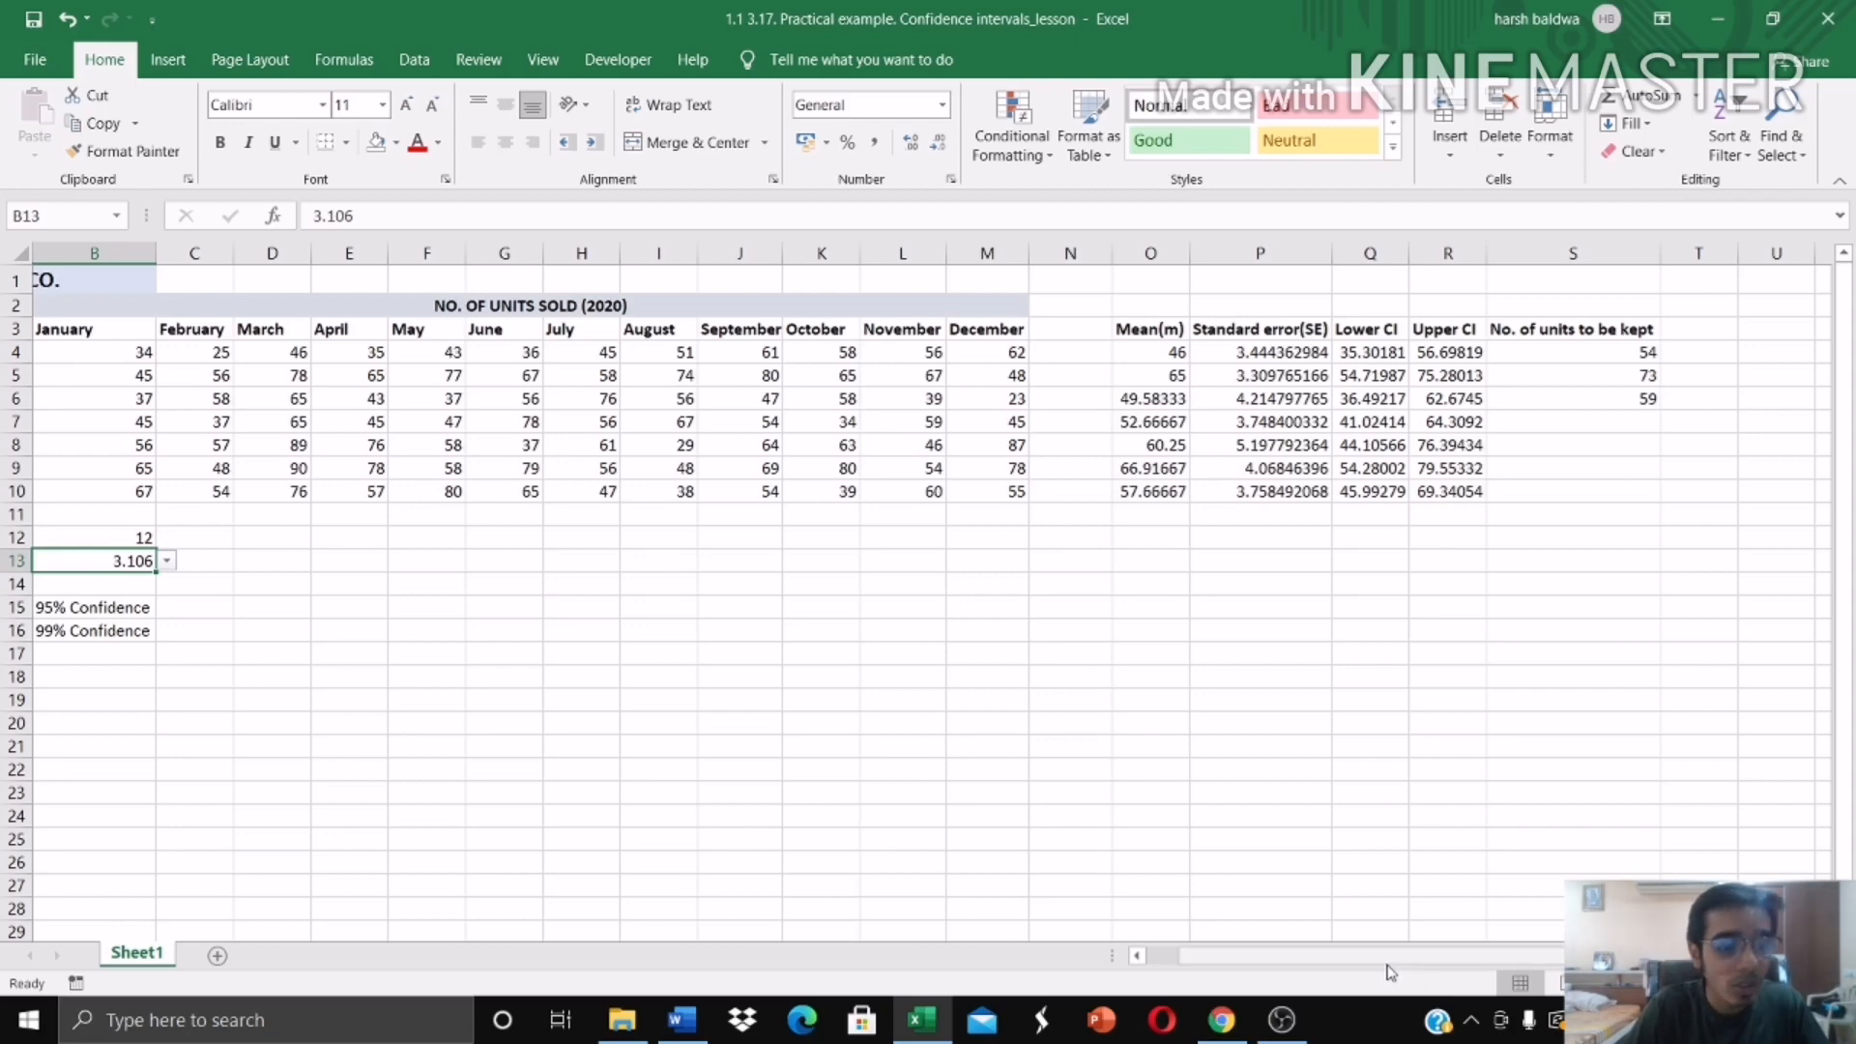
drag(1377, 960, 1312, 957)
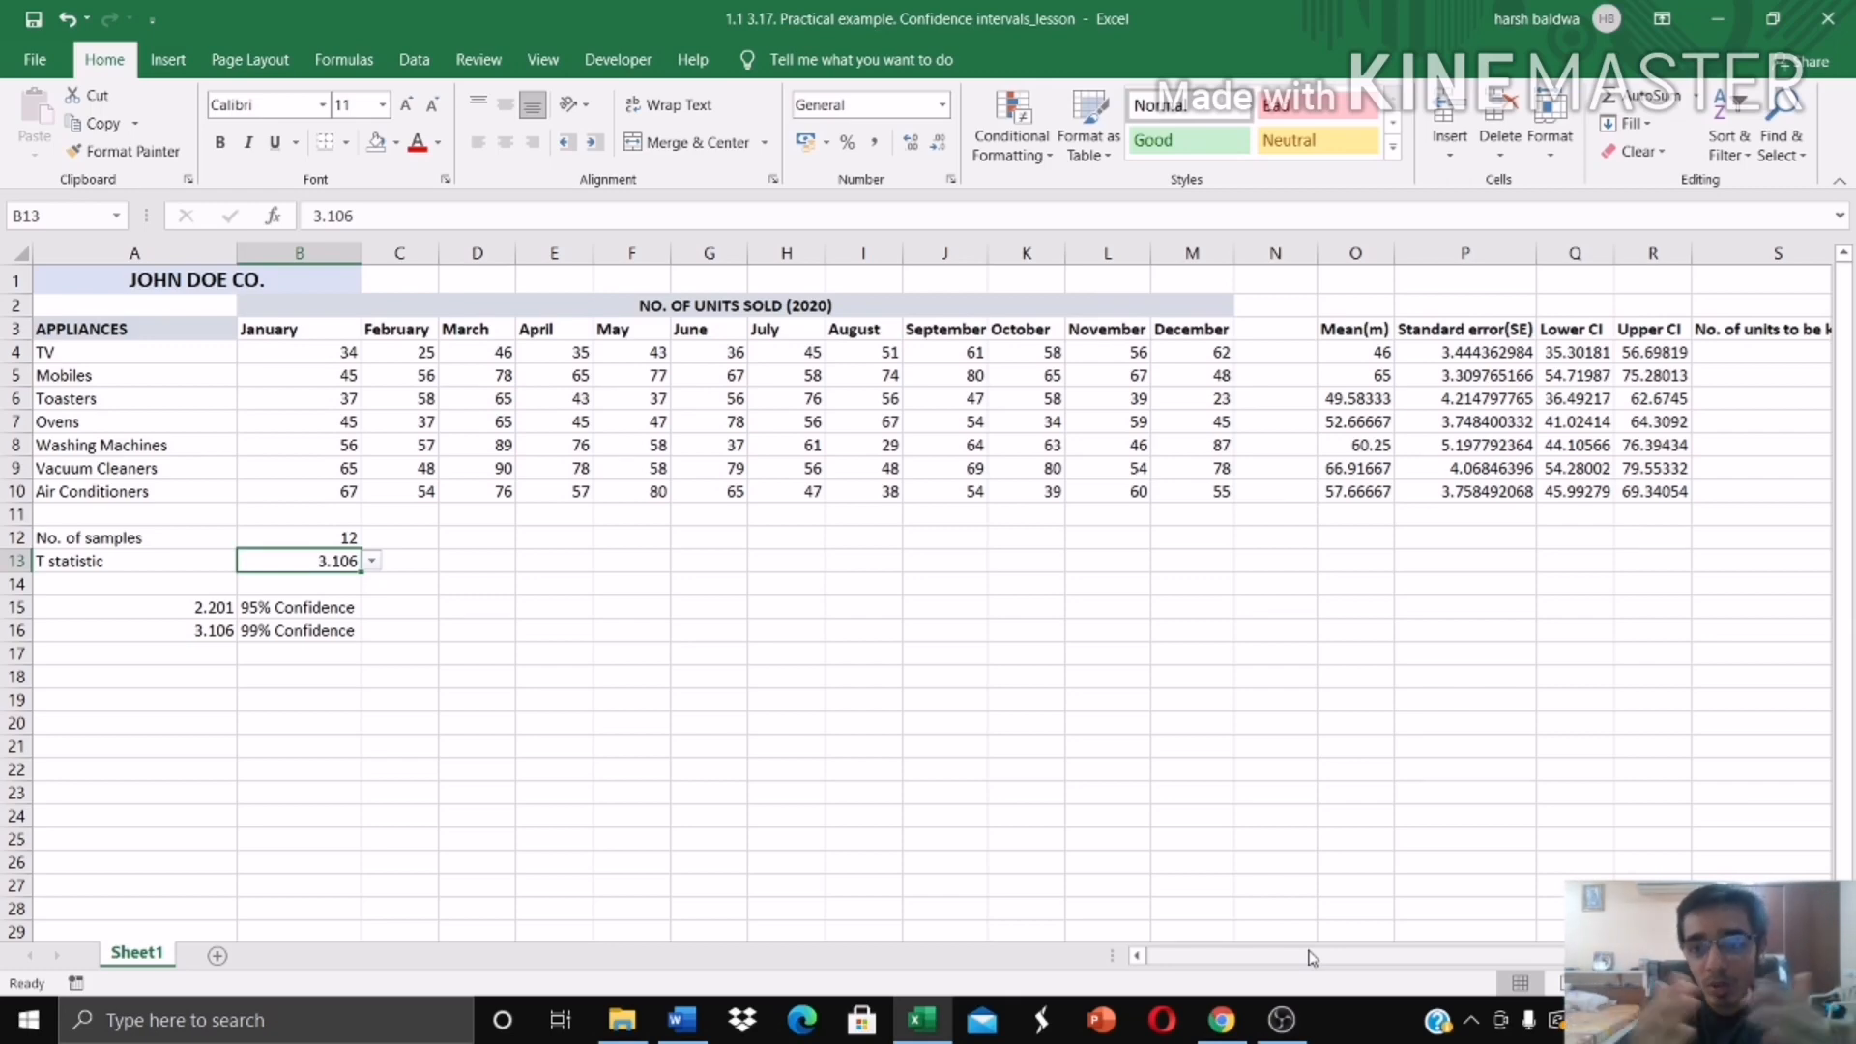
drag(1312, 957, 1195, 942)
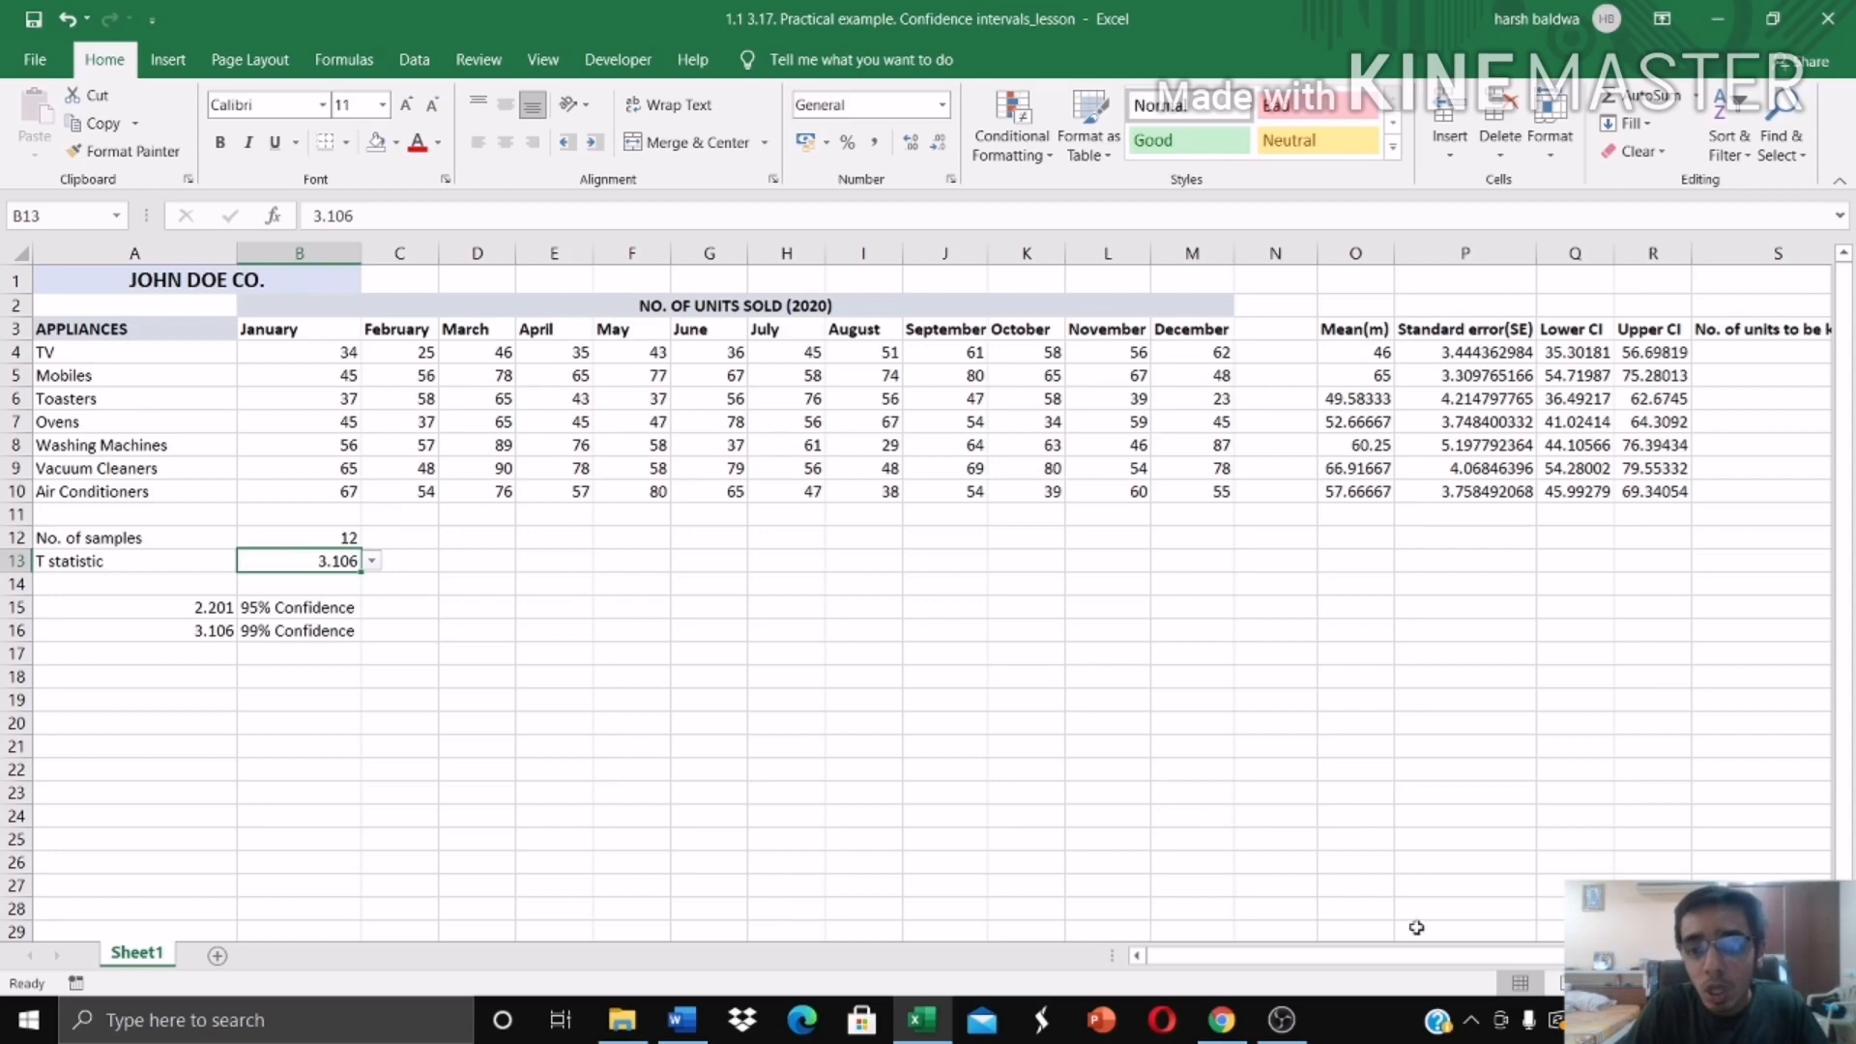
drag(1421, 957, 1499, 957)
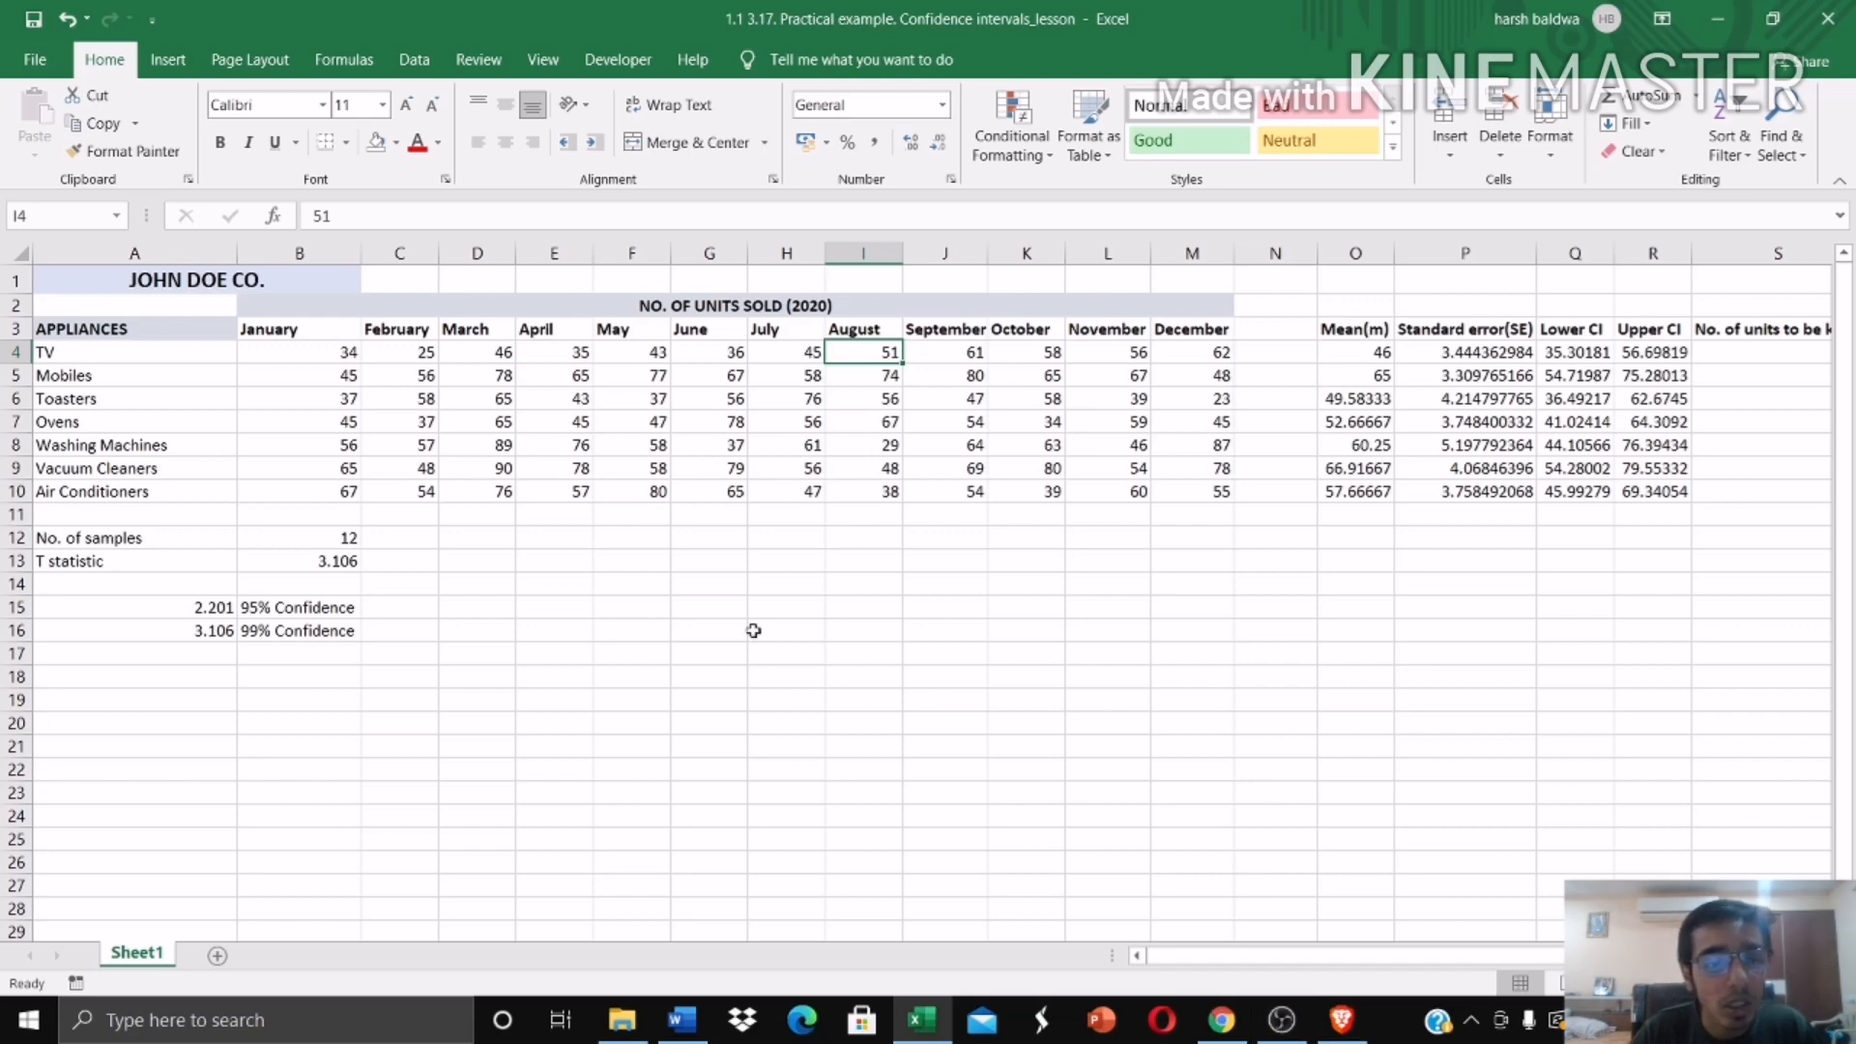
click(332, 355)
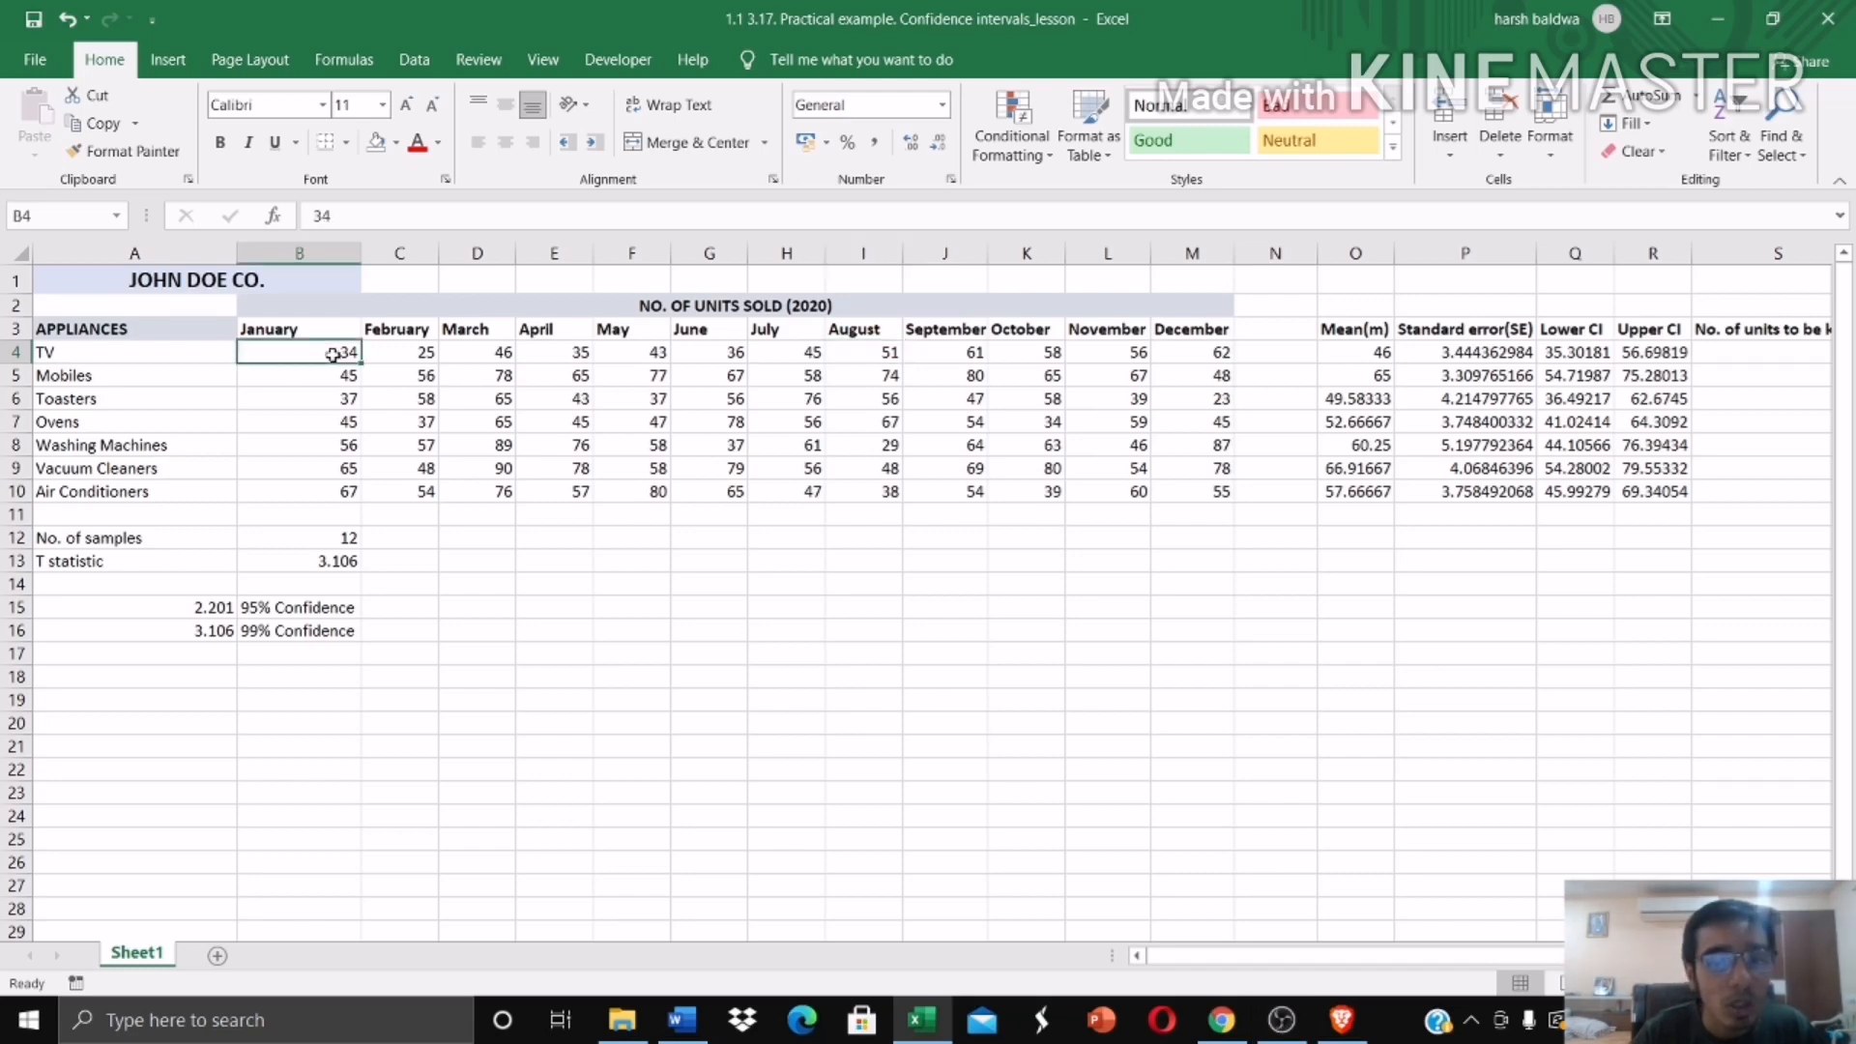
click(397, 362)
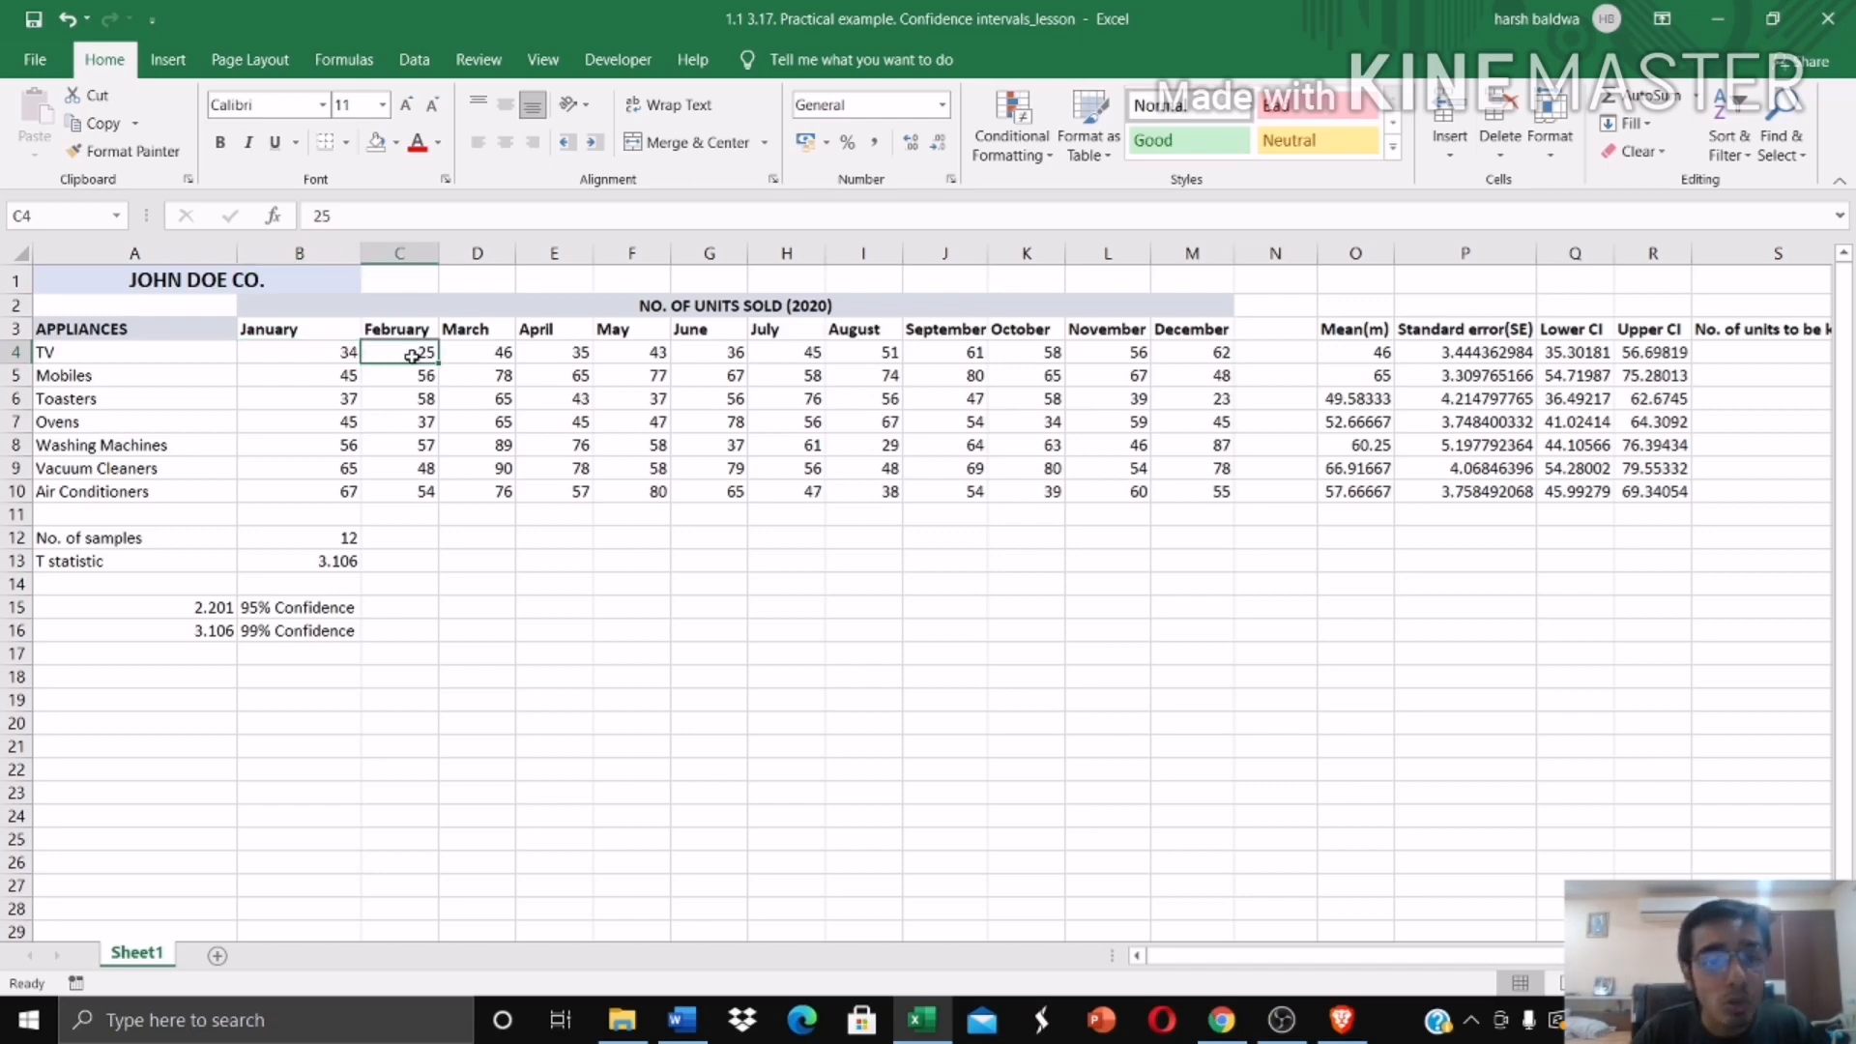
click(1365, 357)
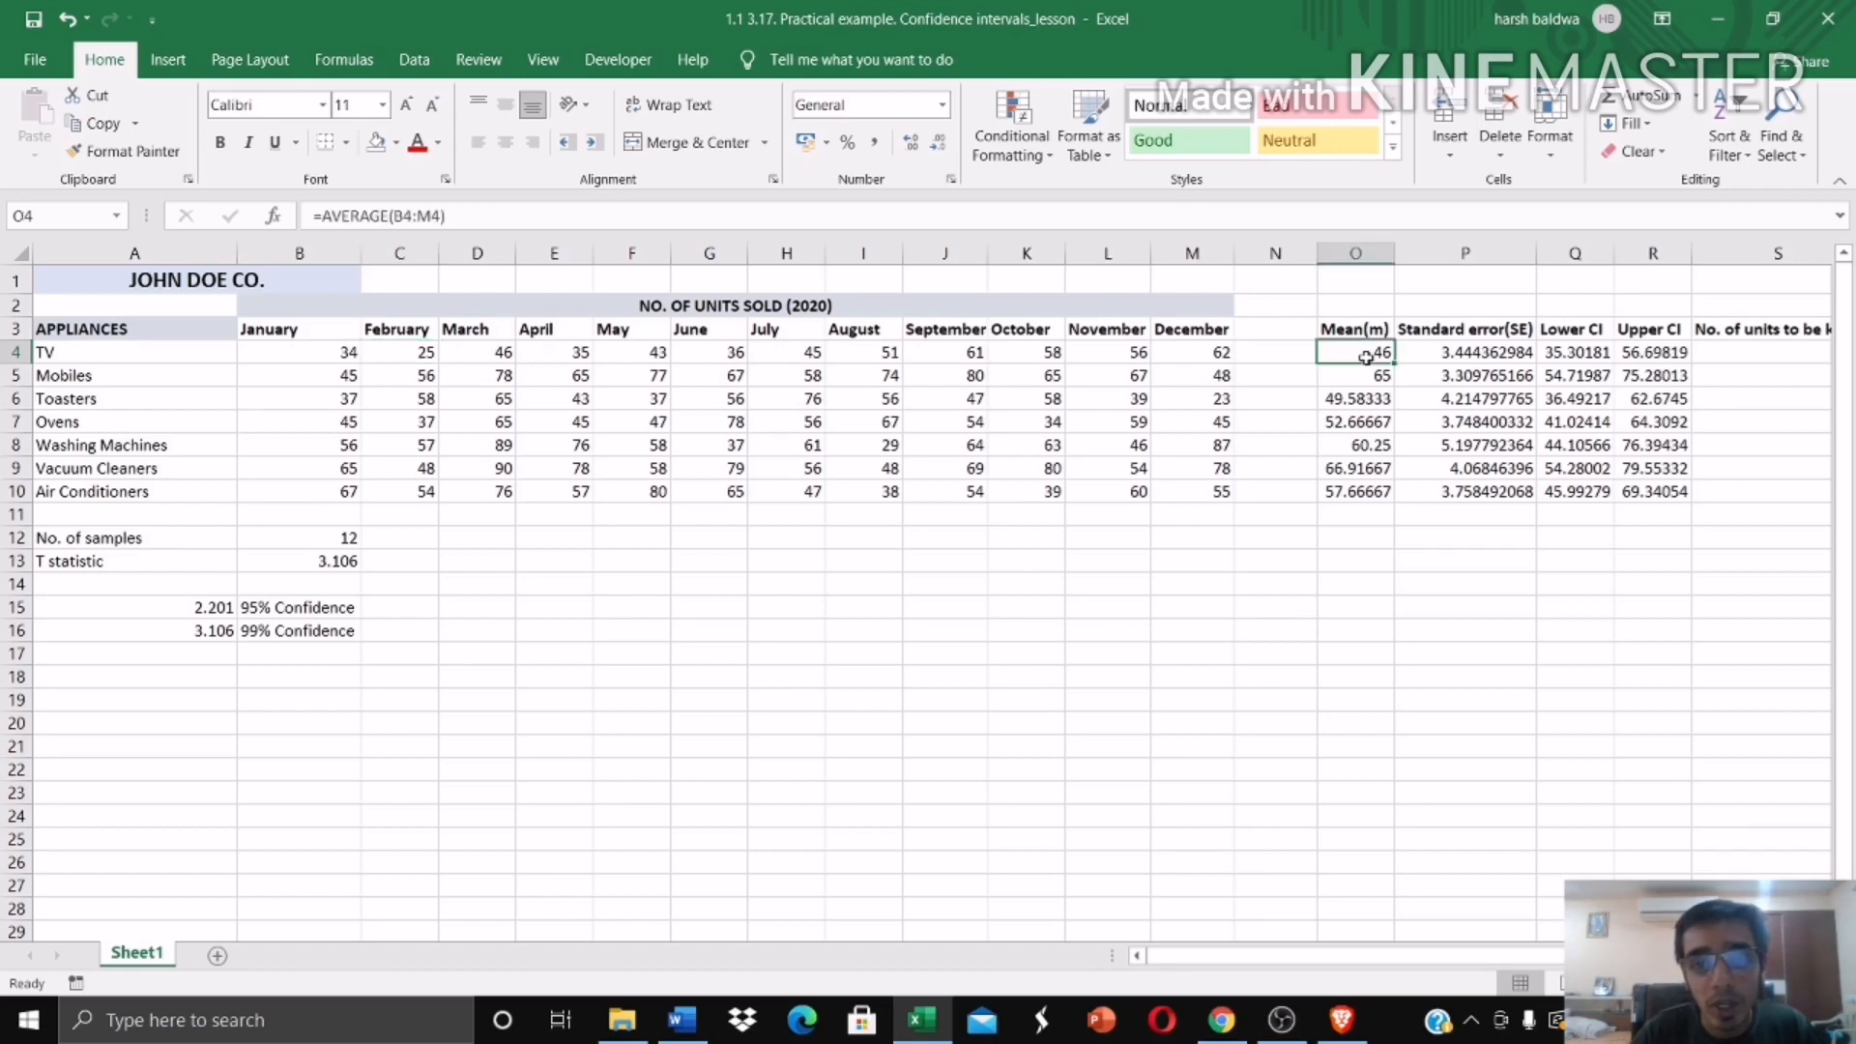